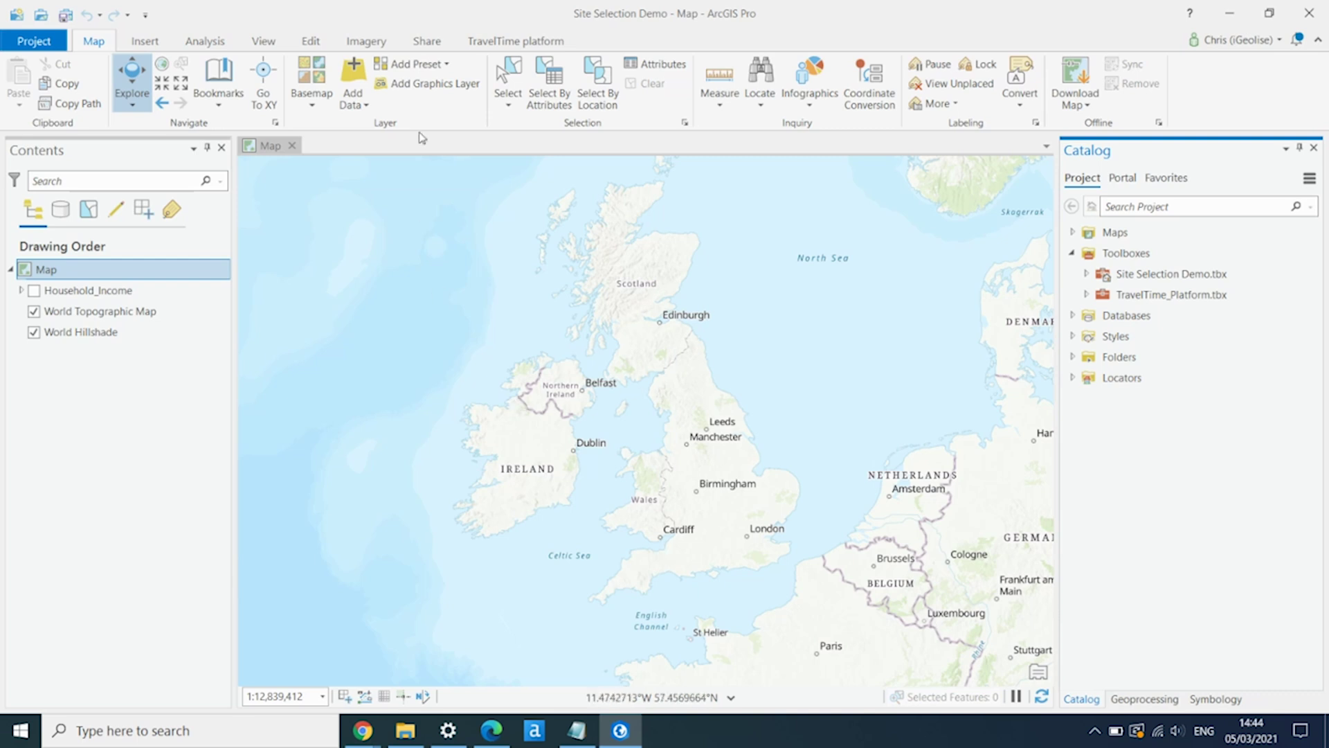
Start an Address and Place Layer with the Sheet1$ table and the ArcGIS World Geocoding Service locator
{"action": "left_click", "coordinate": [367, 109]}
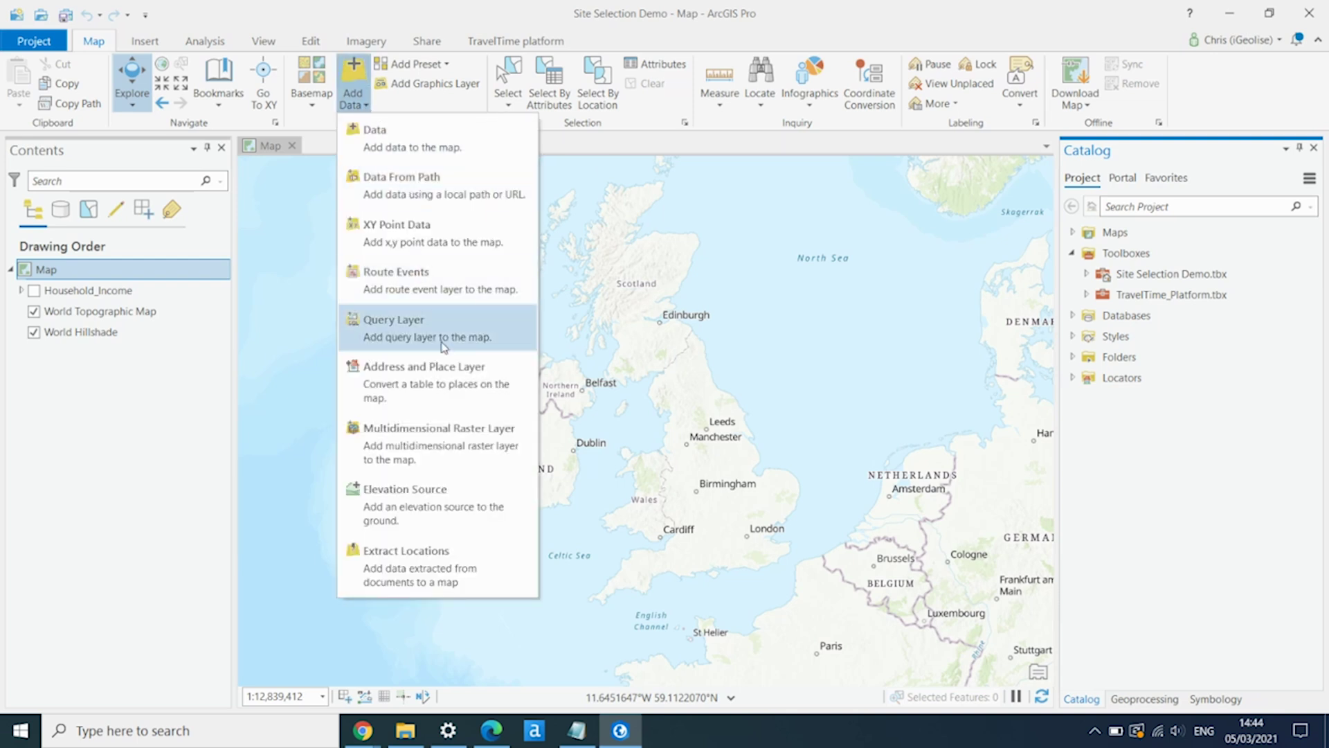
{"action": "left_click", "coordinate": [426, 378]}
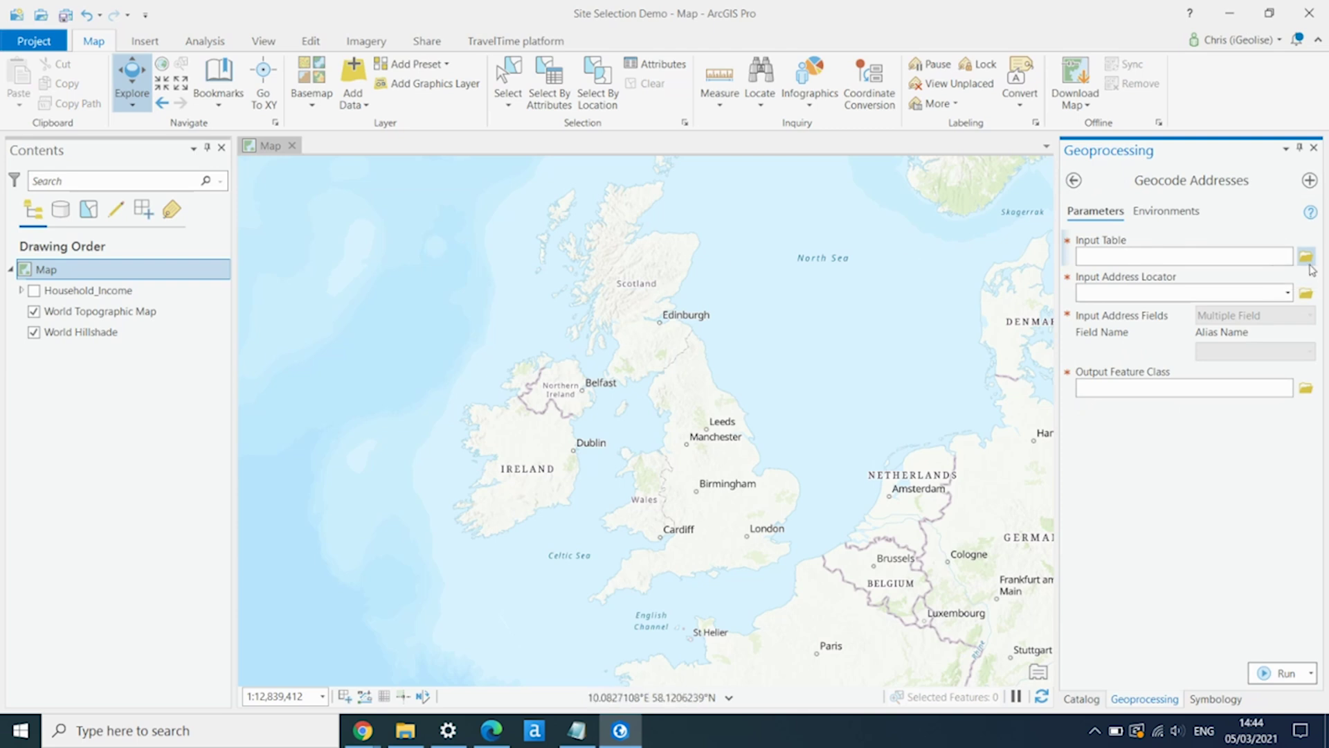
{"action": "left_click", "coordinate": [1305, 257]}
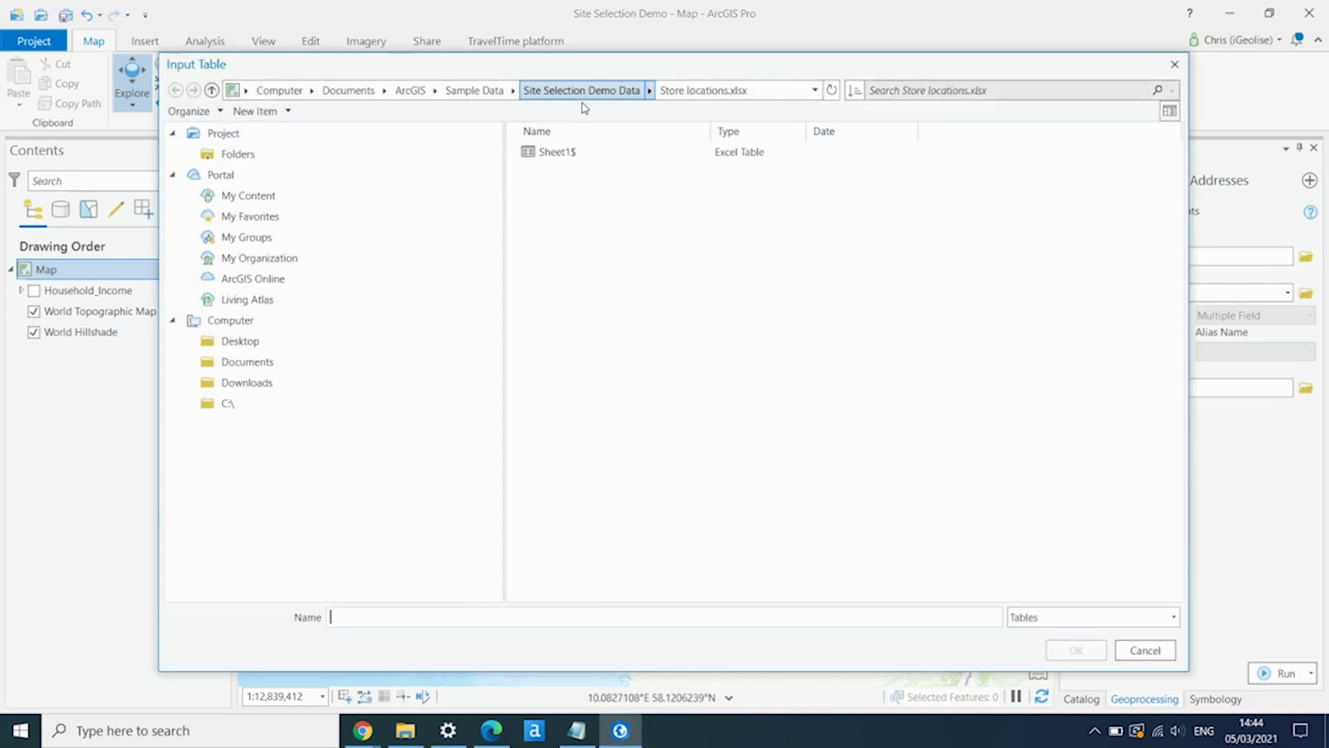
{"action": "left_click", "coordinate": [552, 154]}
{"action": "double_click", "coordinate": [551, 153]}
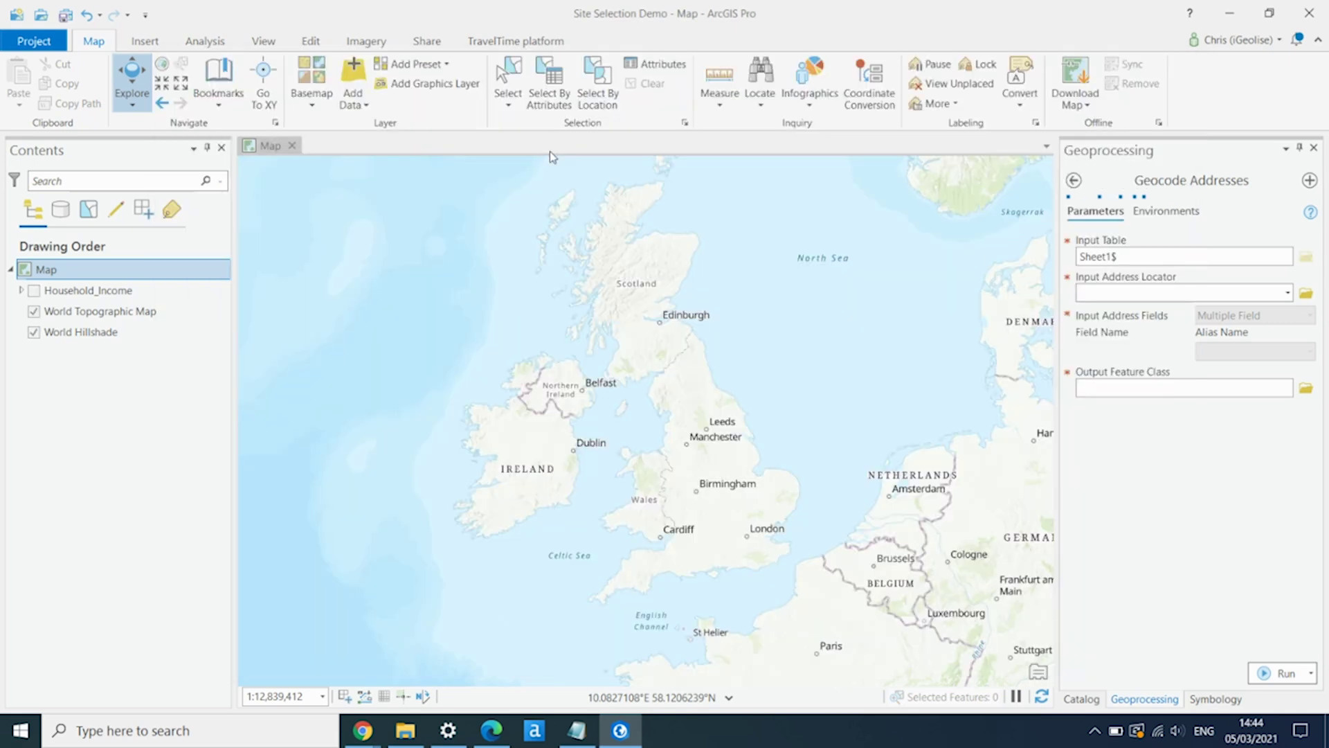
{"action": "left_click", "coordinate": [1288, 293]}
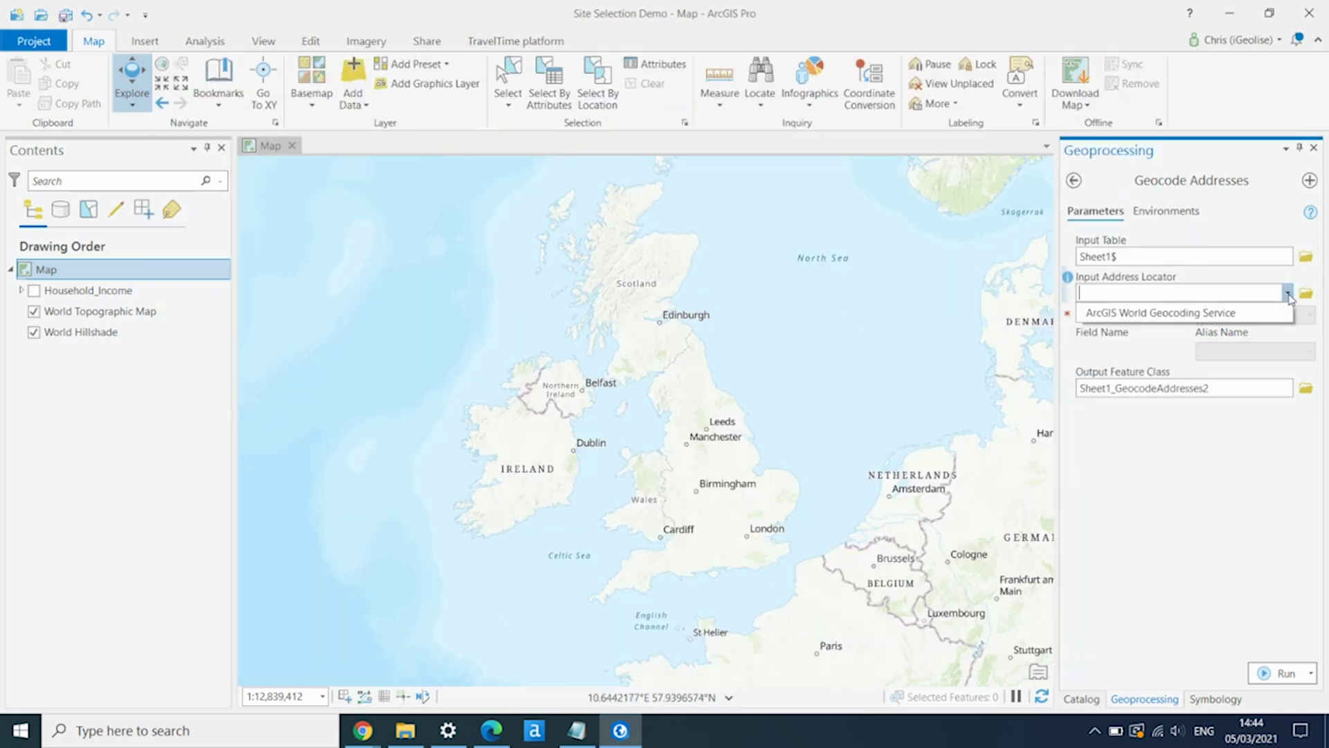
{"action": "left_click", "coordinate": [1167, 315]}
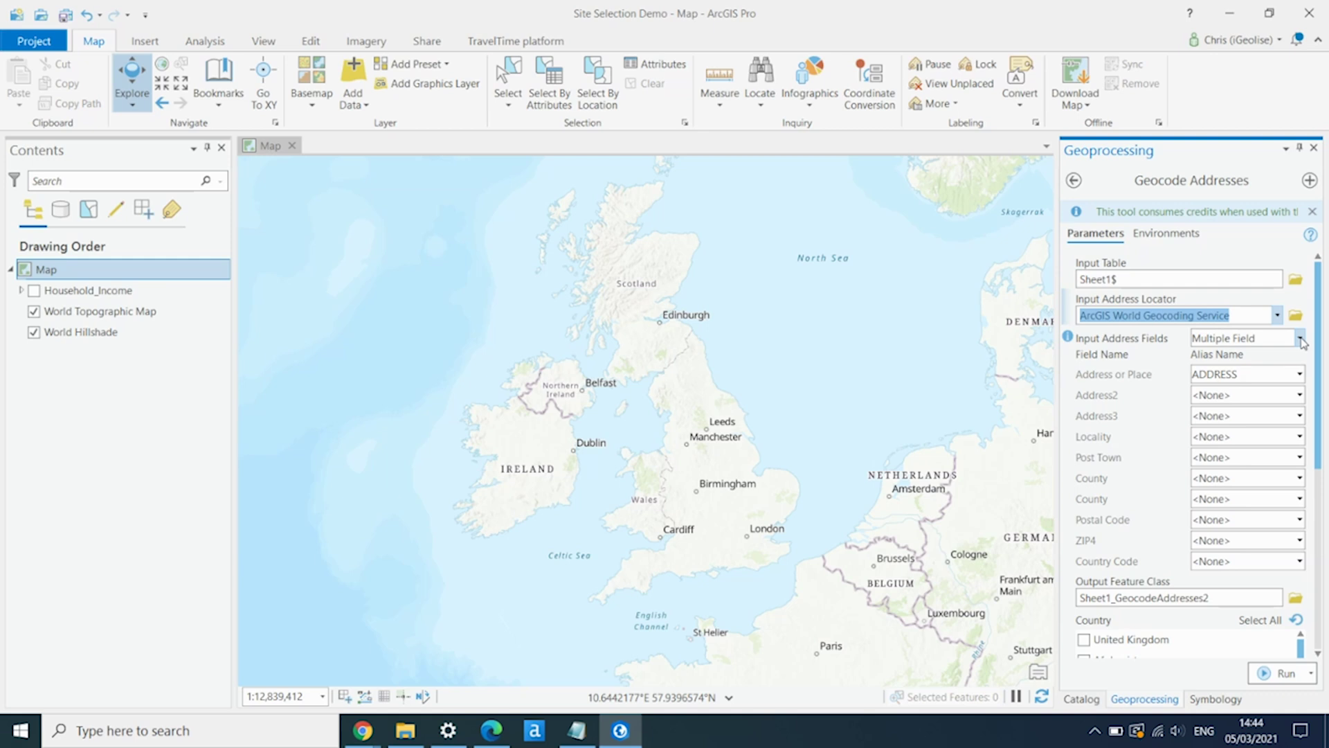
Geocode from the single ADDRESS field, limited to United Kingdom Postal matches, and run it
{"action": "left_click", "coordinate": [1301, 338]}
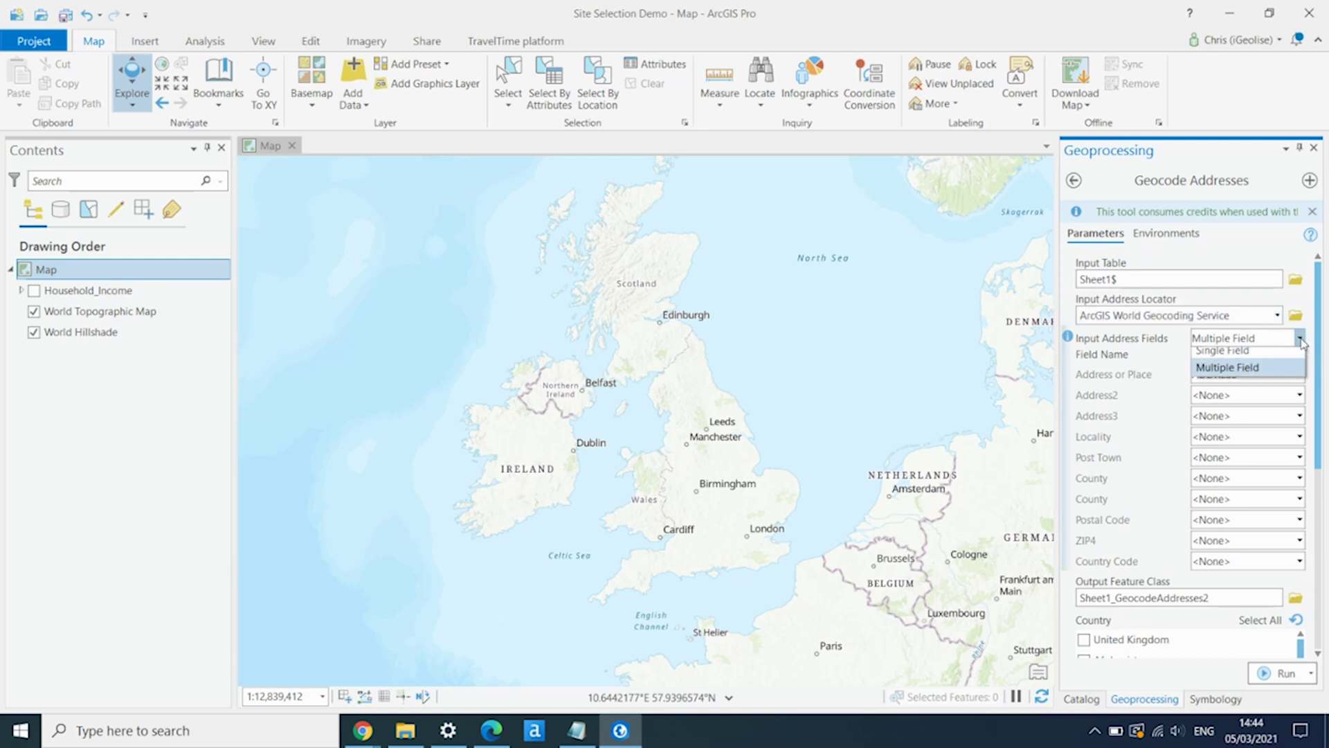
{"action": "left_click", "coordinate": [1237, 359]}
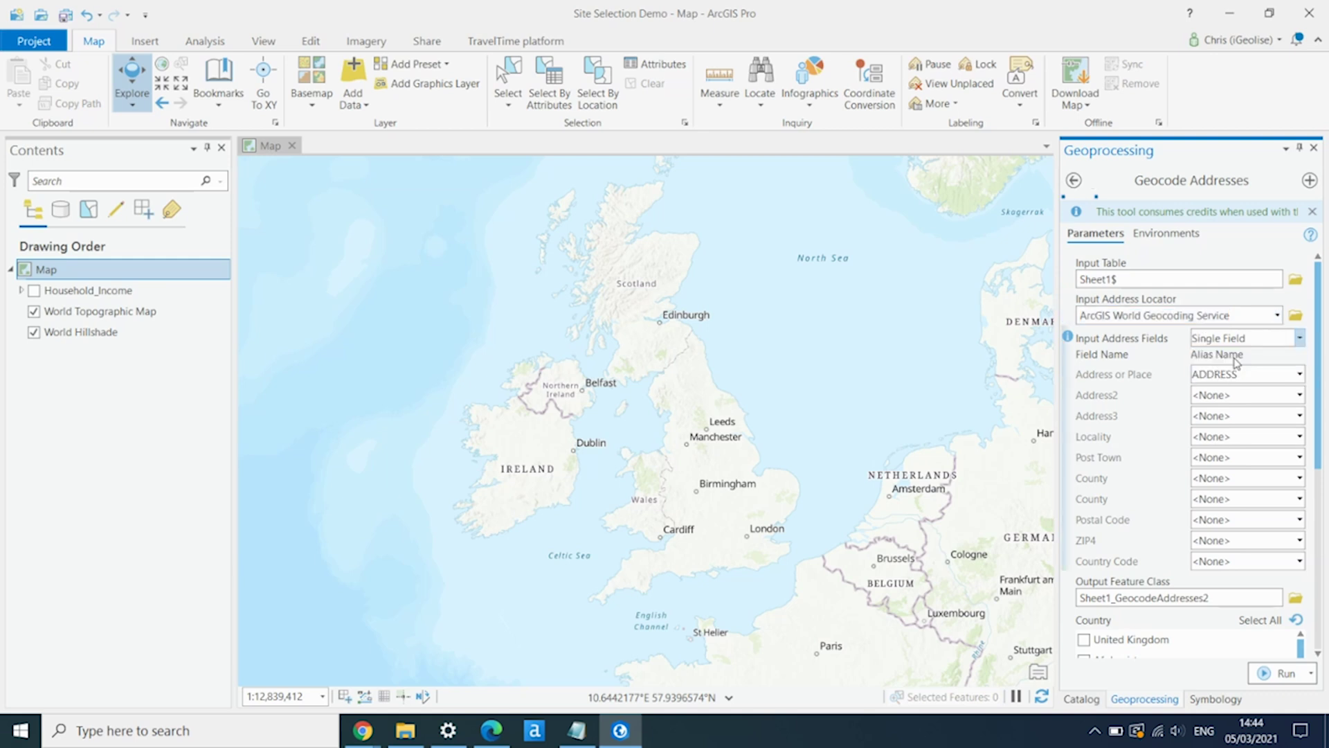
{"action": "left_click", "coordinate": [1300, 375]}
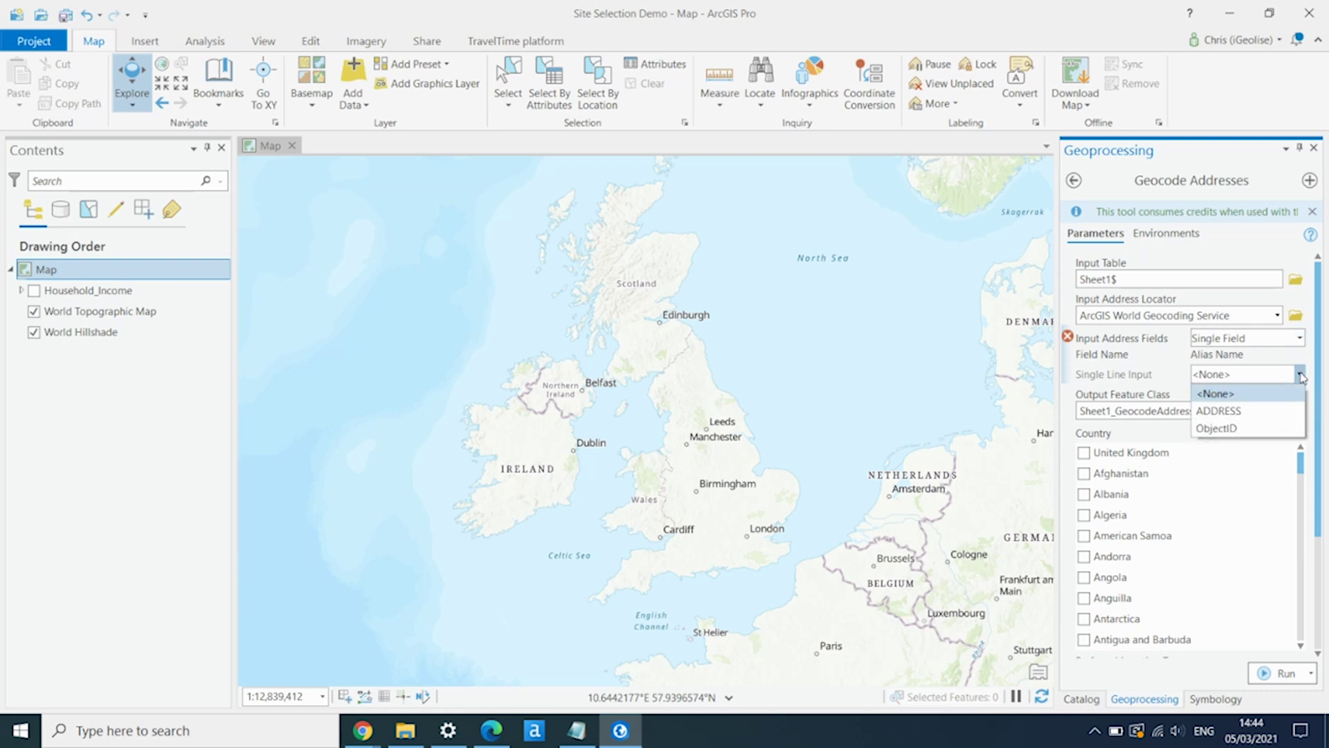
{"action": "left_click", "coordinate": [1233, 409]}
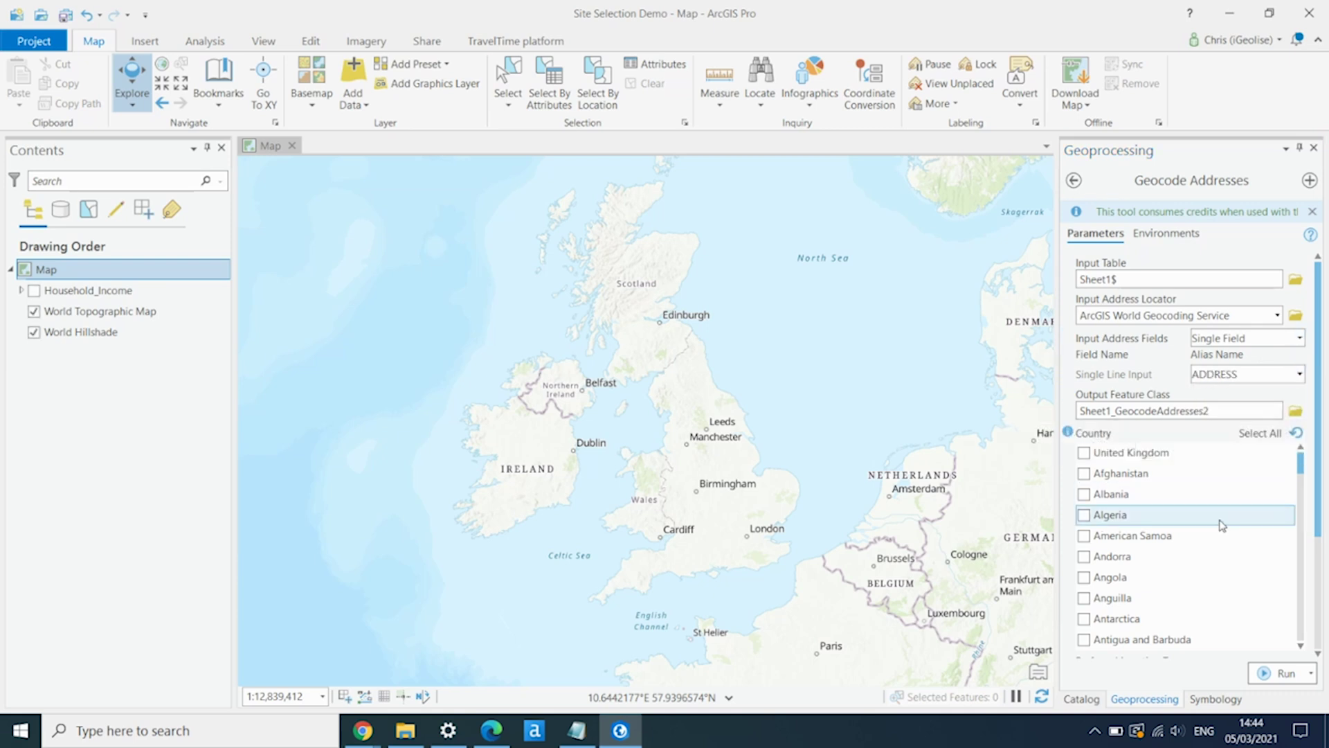
{"action": "left_click", "coordinate": [1082, 452]}
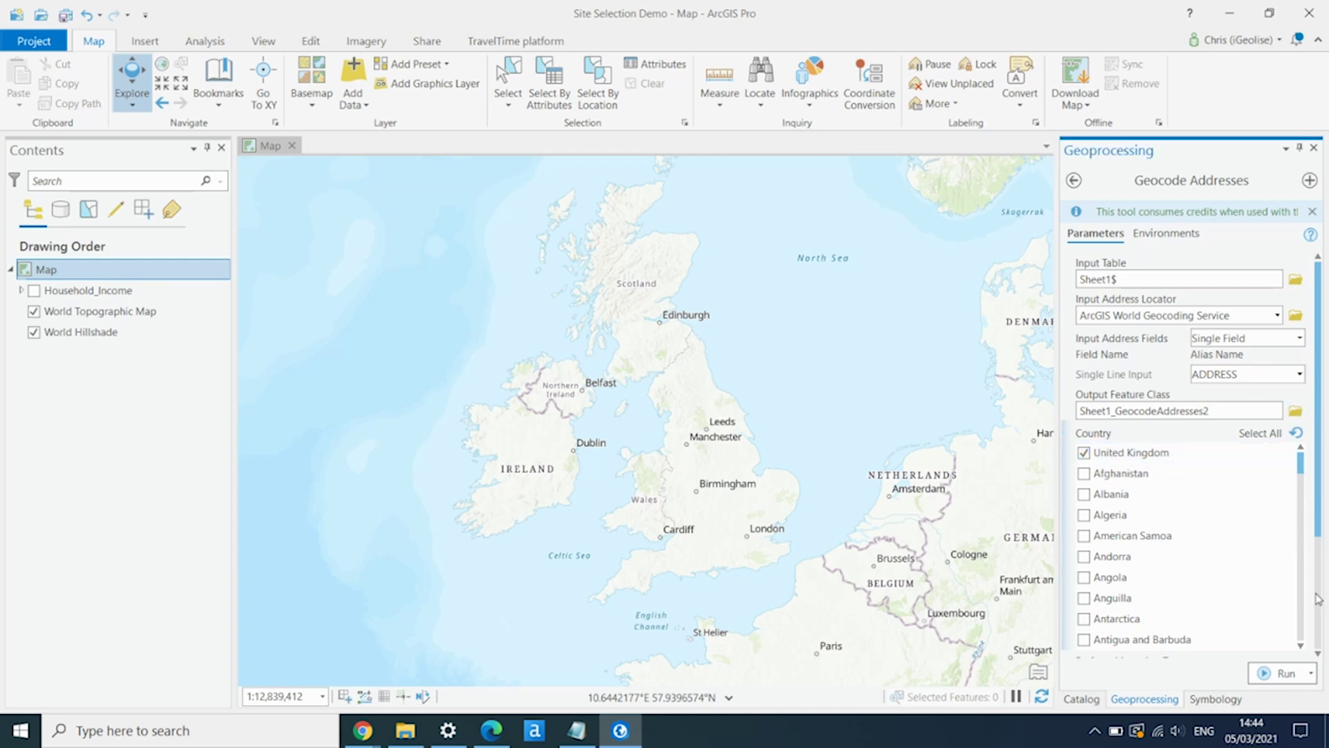
{"action": "scroll", "coordinate": [1161, 592], "scroll_direction": "down", "scroll_amount": 4}
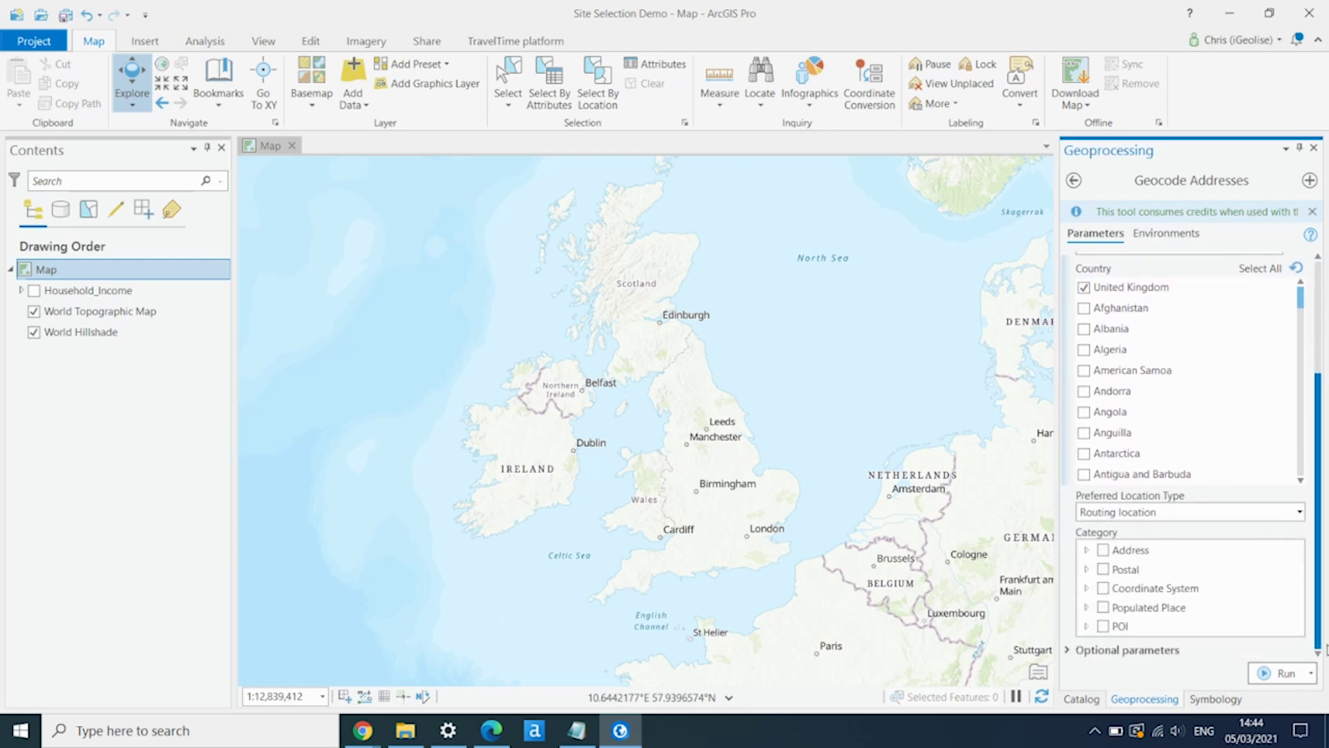
{"action": "left_click", "coordinate": [1104, 569]}
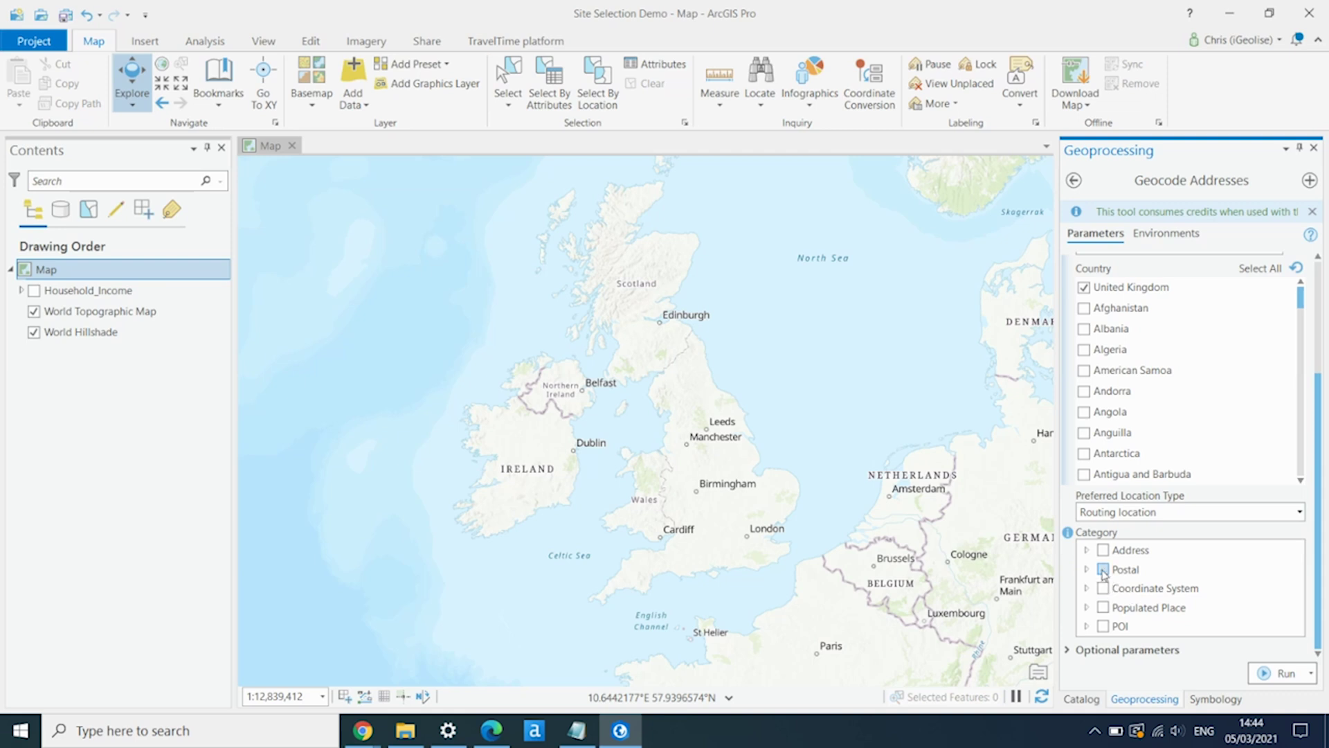
{"action": "left_click", "coordinate": [1277, 677]}
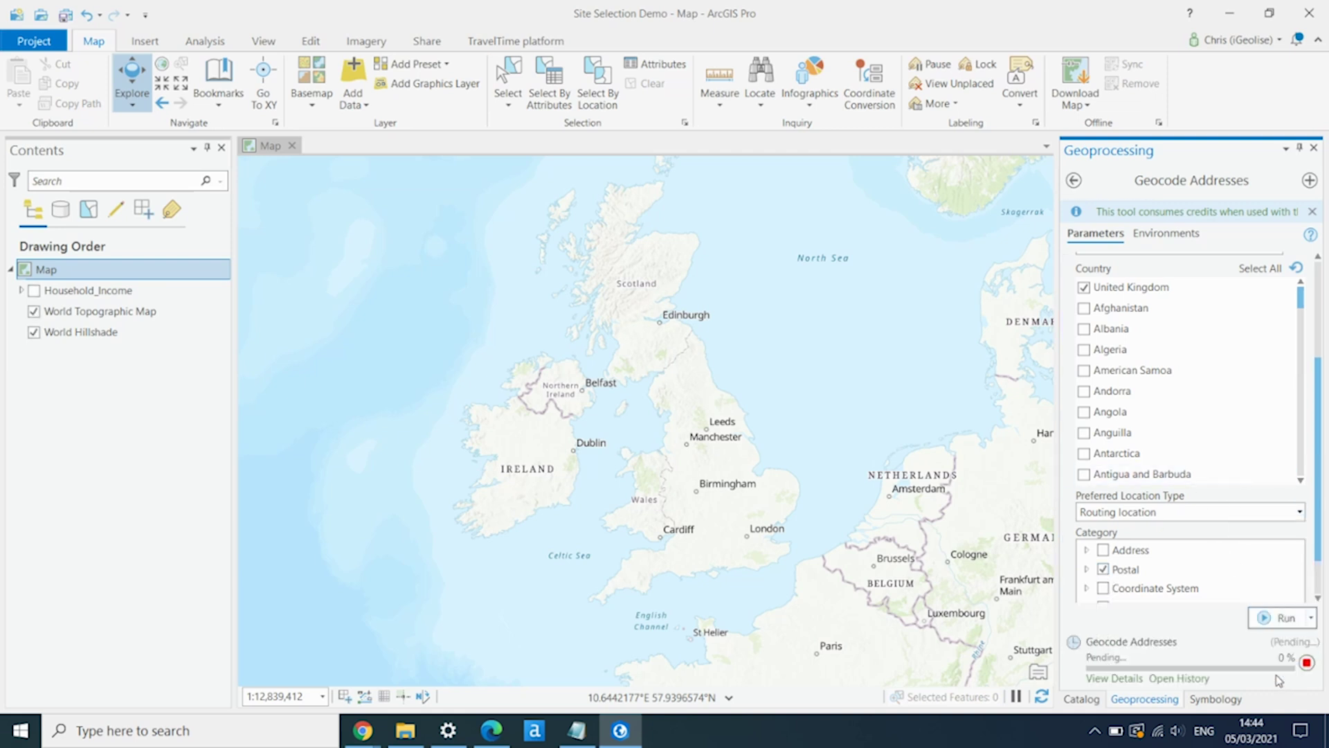
Dismiss the geocoding summary and rename the geocoded points layer to 'Retail Sites'
{"action": "mouse_move", "coordinate": [1279, 680]}
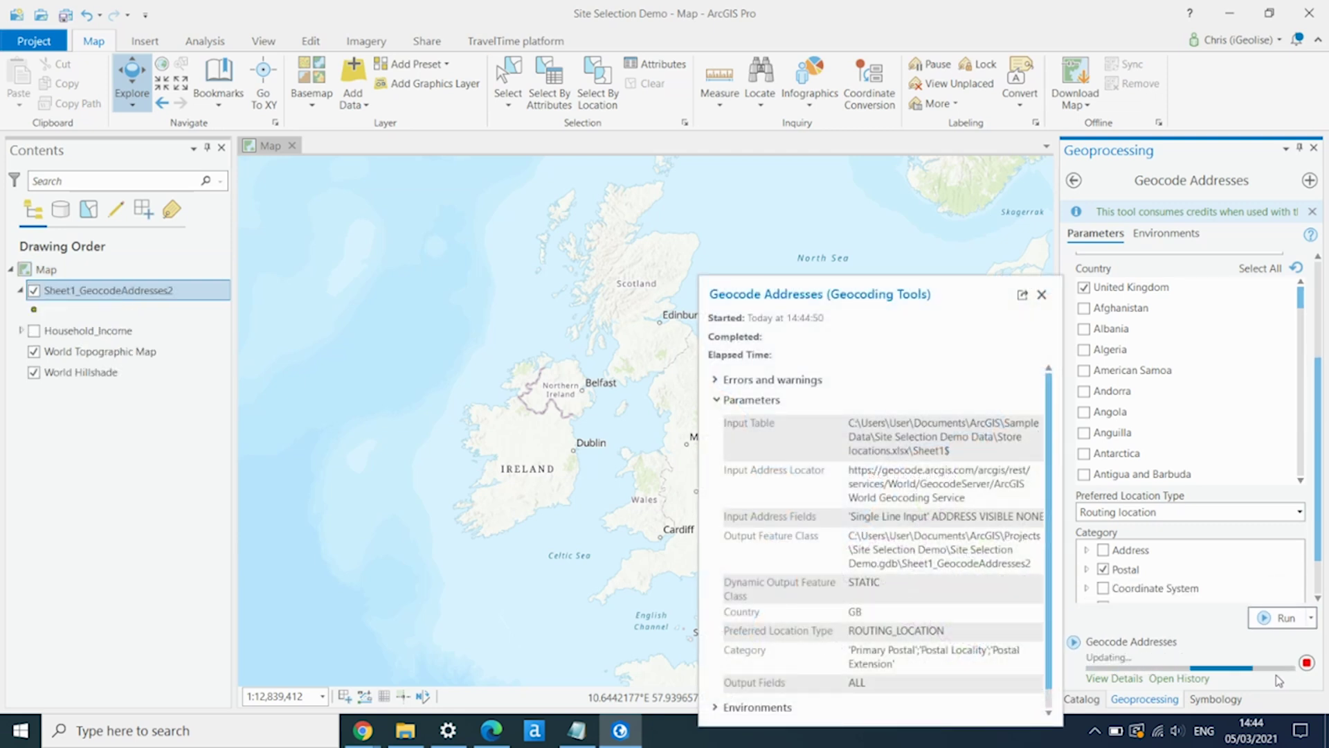
{"action": "left_click", "coordinate": [1042, 295]}
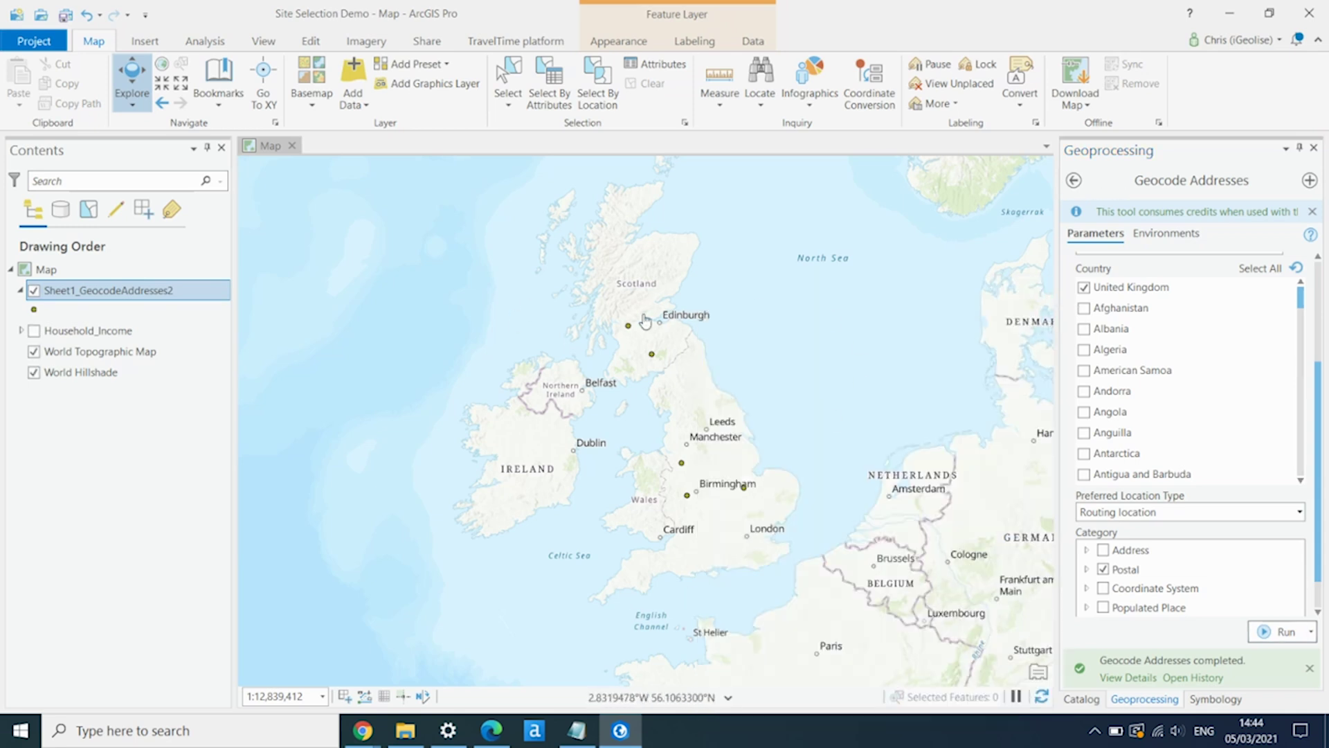
{"action": "left_click", "coordinate": [134, 296]}
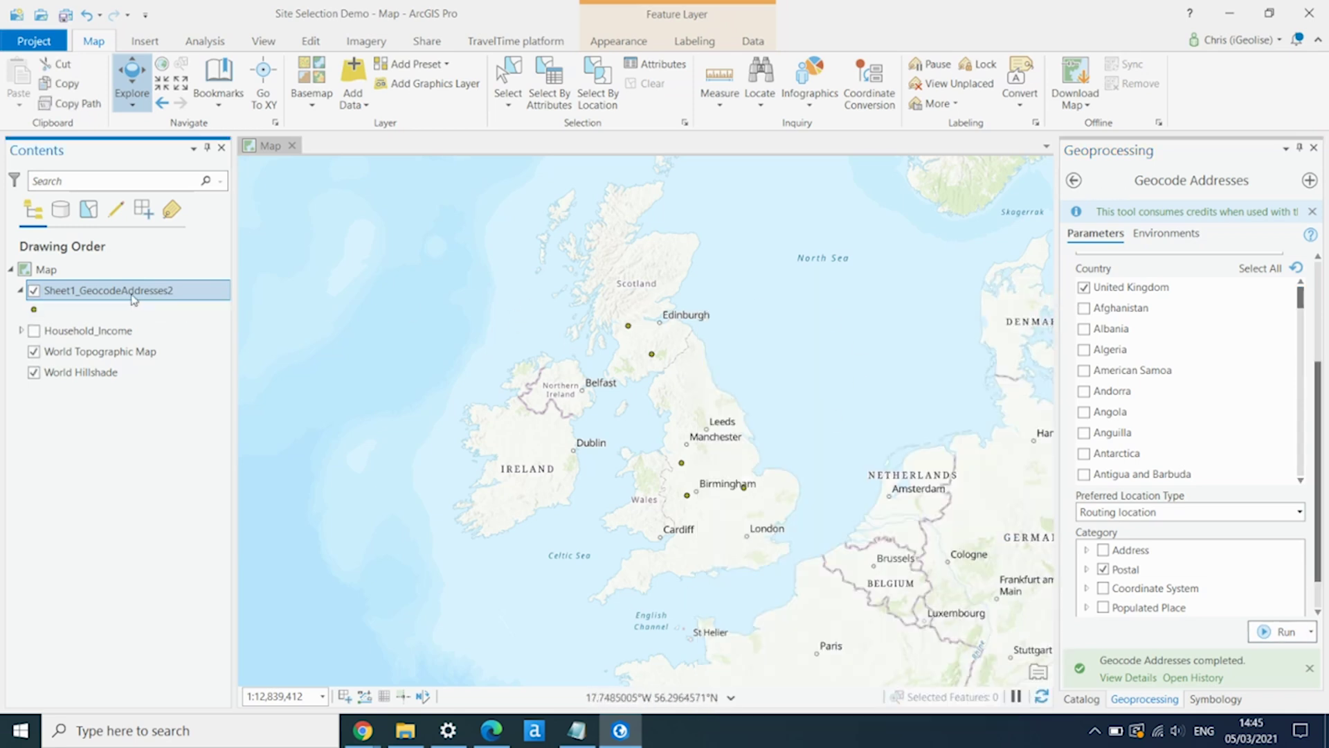
{"action": "type", "text": "Retail Sites"}
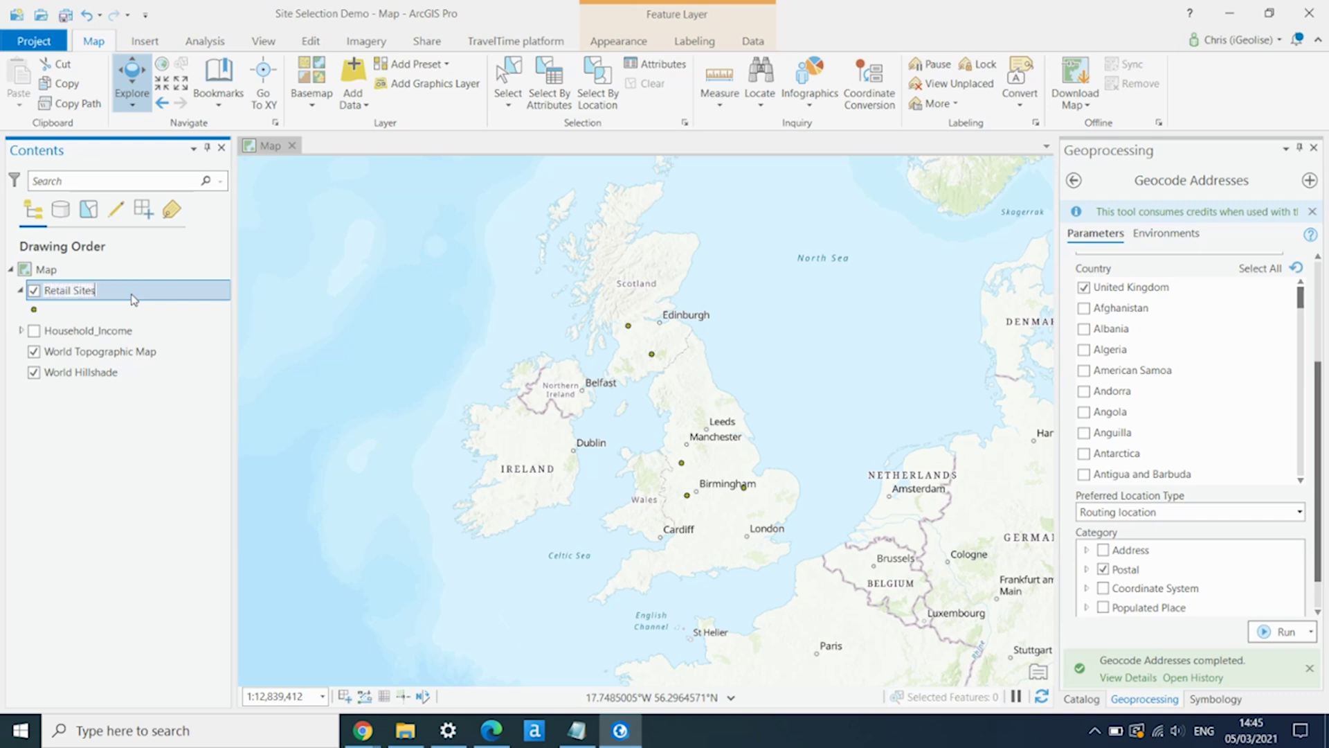
{"action": "key", "text": "Return"}
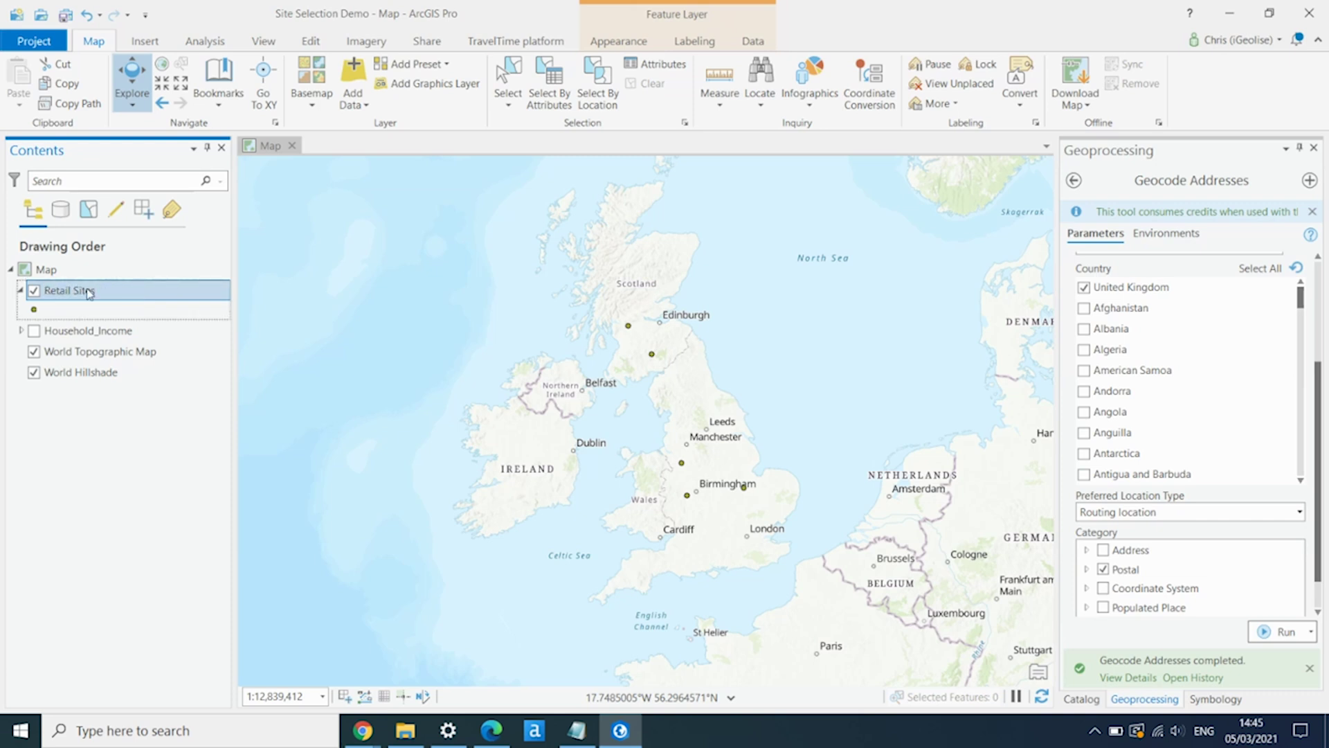
{"action": "right_click", "coordinate": [88, 294]}
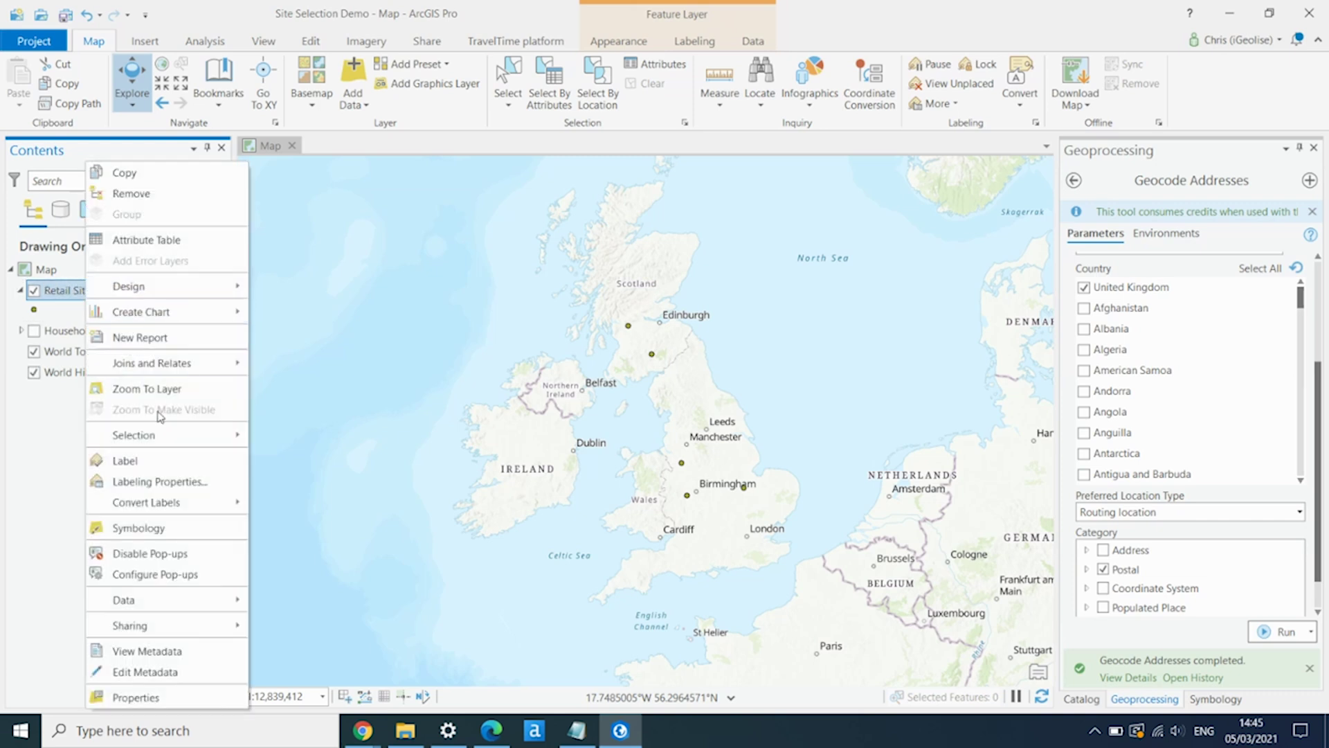
Give Retail Sites the Grocery Store gallery symbol at 10 pt and apply it
{"action": "left_click", "coordinate": [157, 530]}
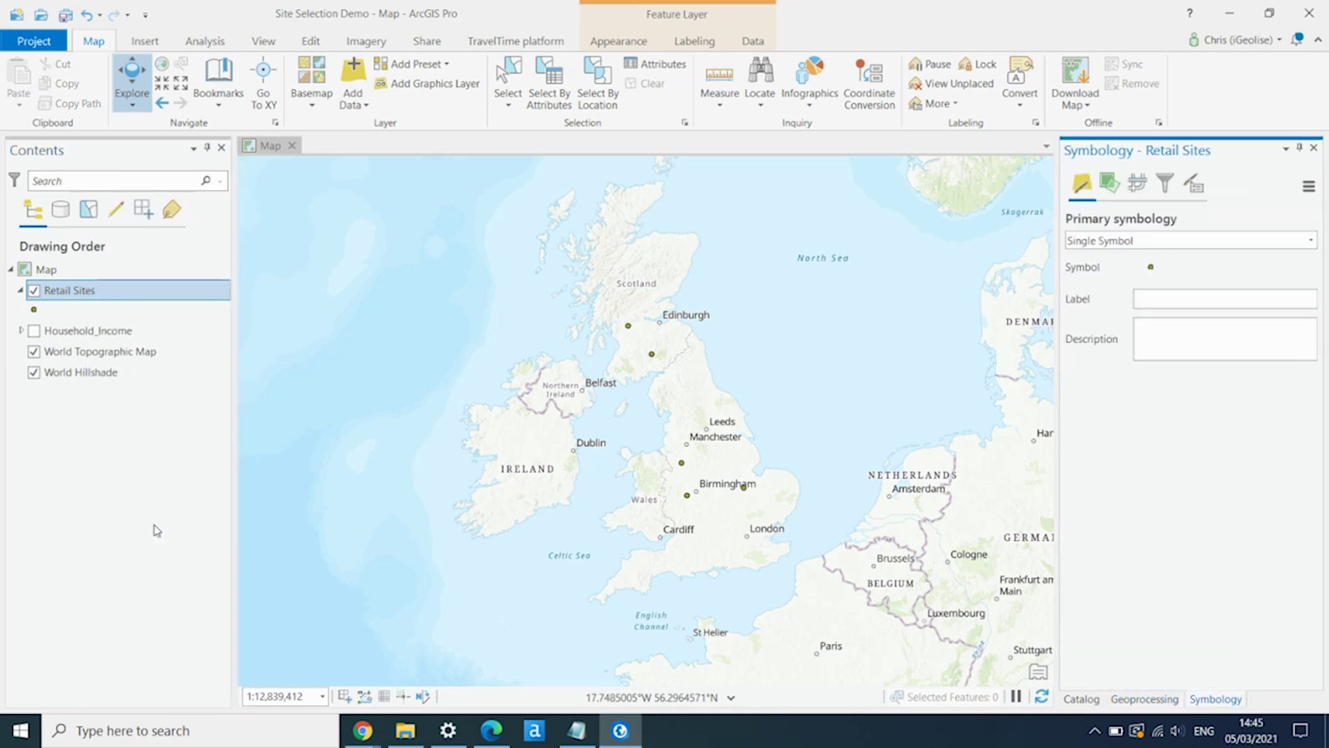
{"action": "left_click", "coordinate": [1151, 272]}
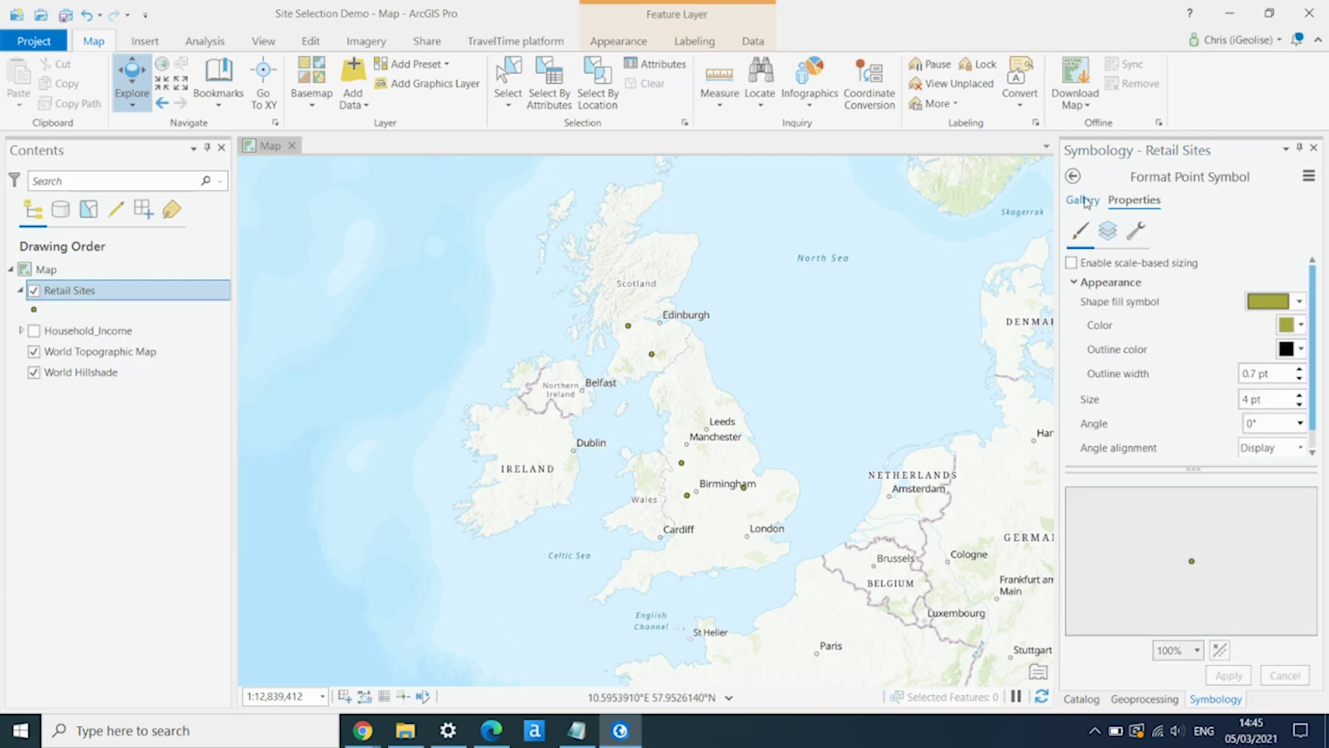
{"action": "left_click", "coordinate": [1084, 200]}
{"action": "left_click", "coordinate": [1121, 230]}
{"action": "type", "text": "store"}
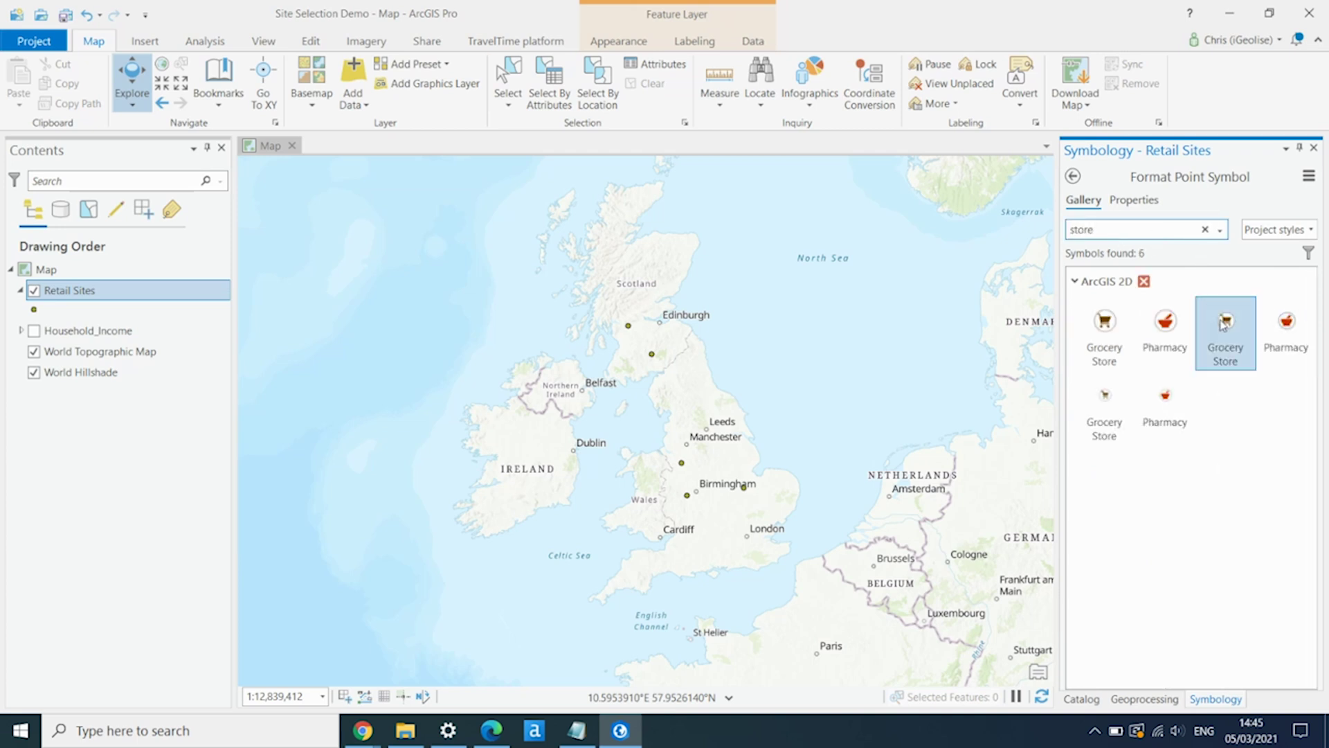
{"action": "left_click", "coordinate": [1222, 325]}
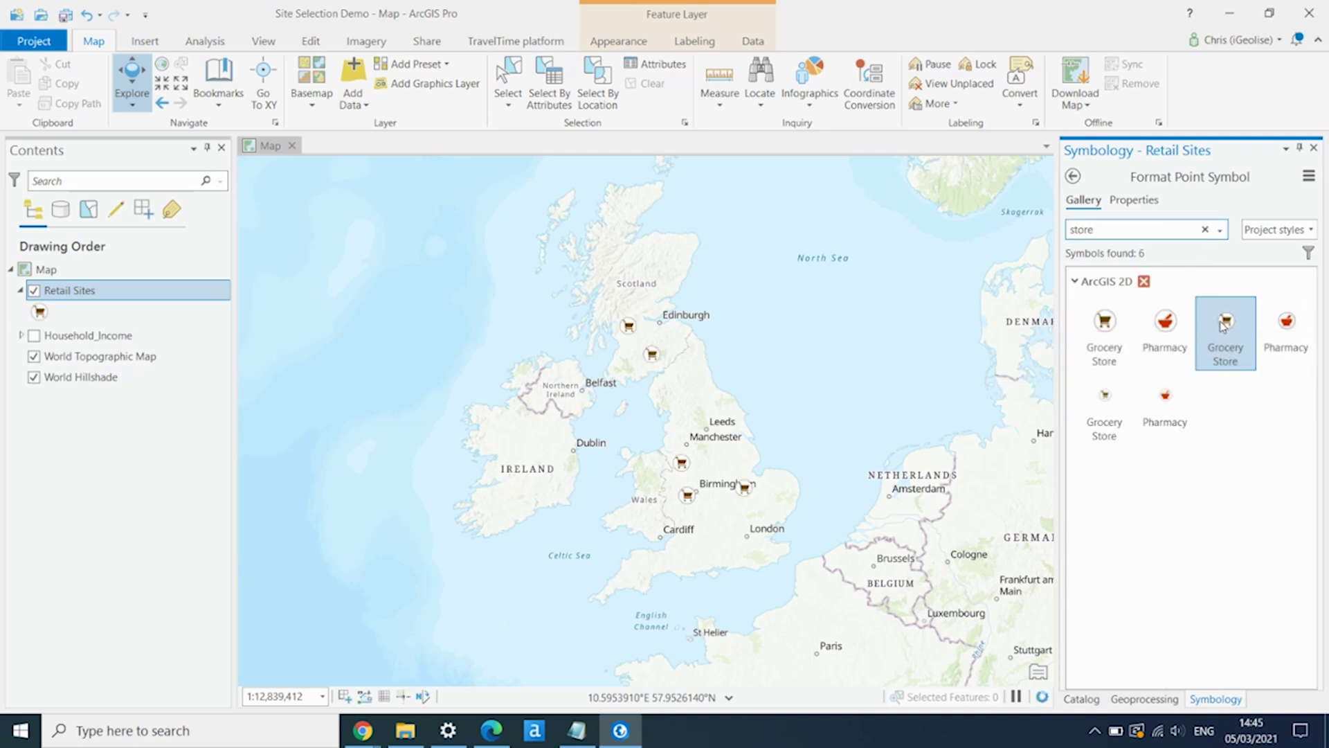
{"action": "left_click", "coordinate": [1143, 202]}
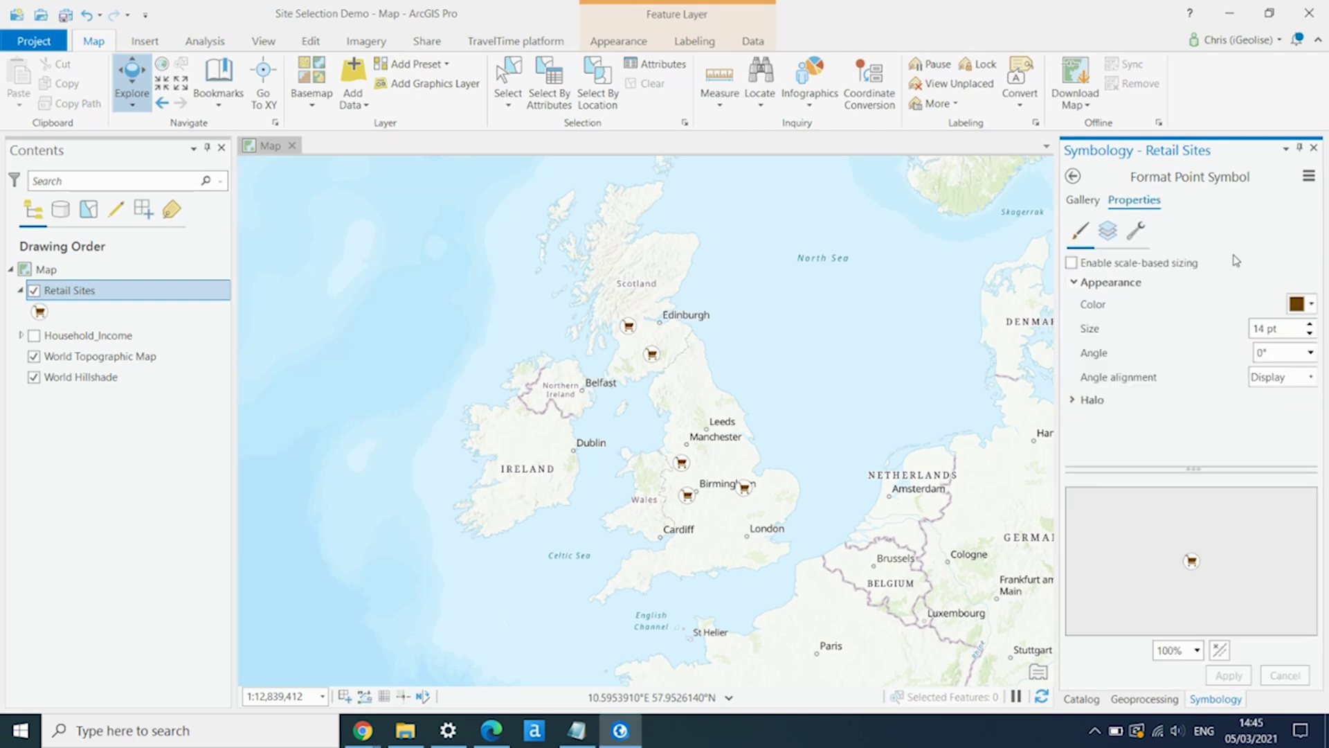
{"action": "left_click", "coordinate": [1309, 333]}
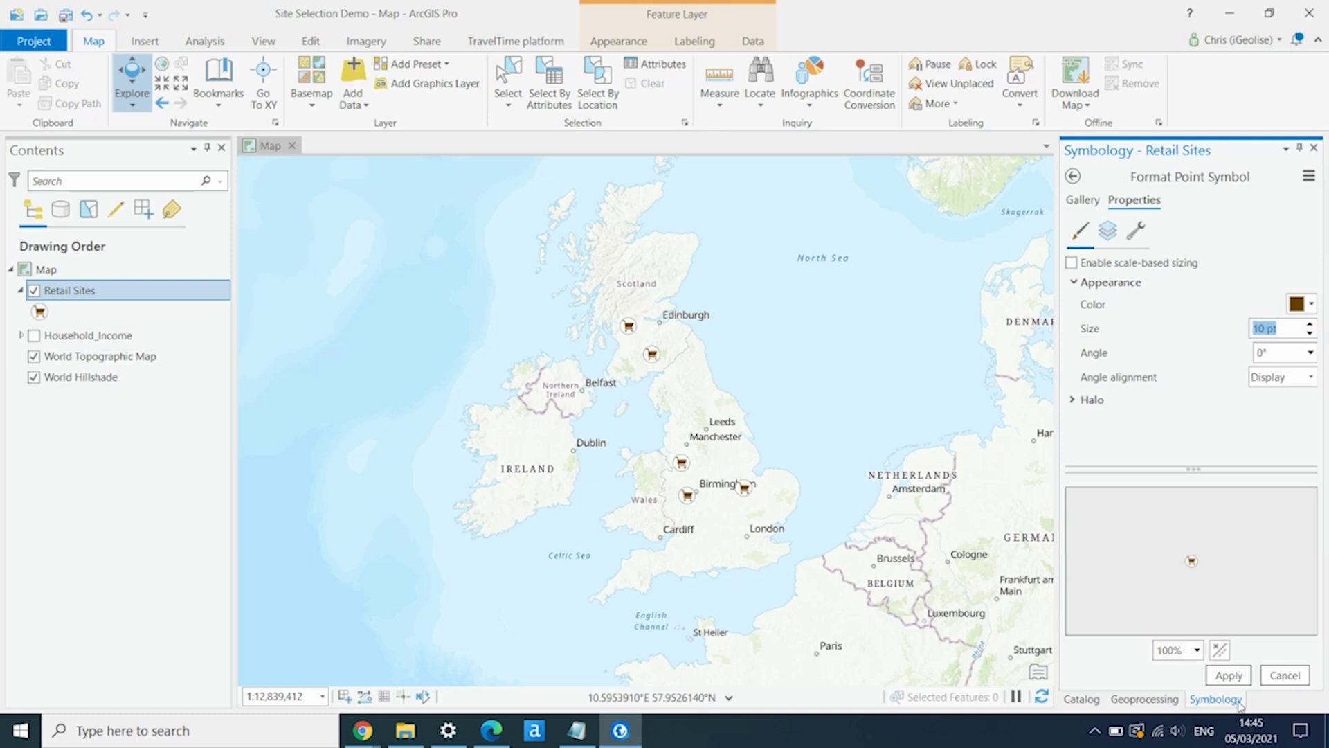
{"action": "left_click", "coordinate": [1239, 675]}
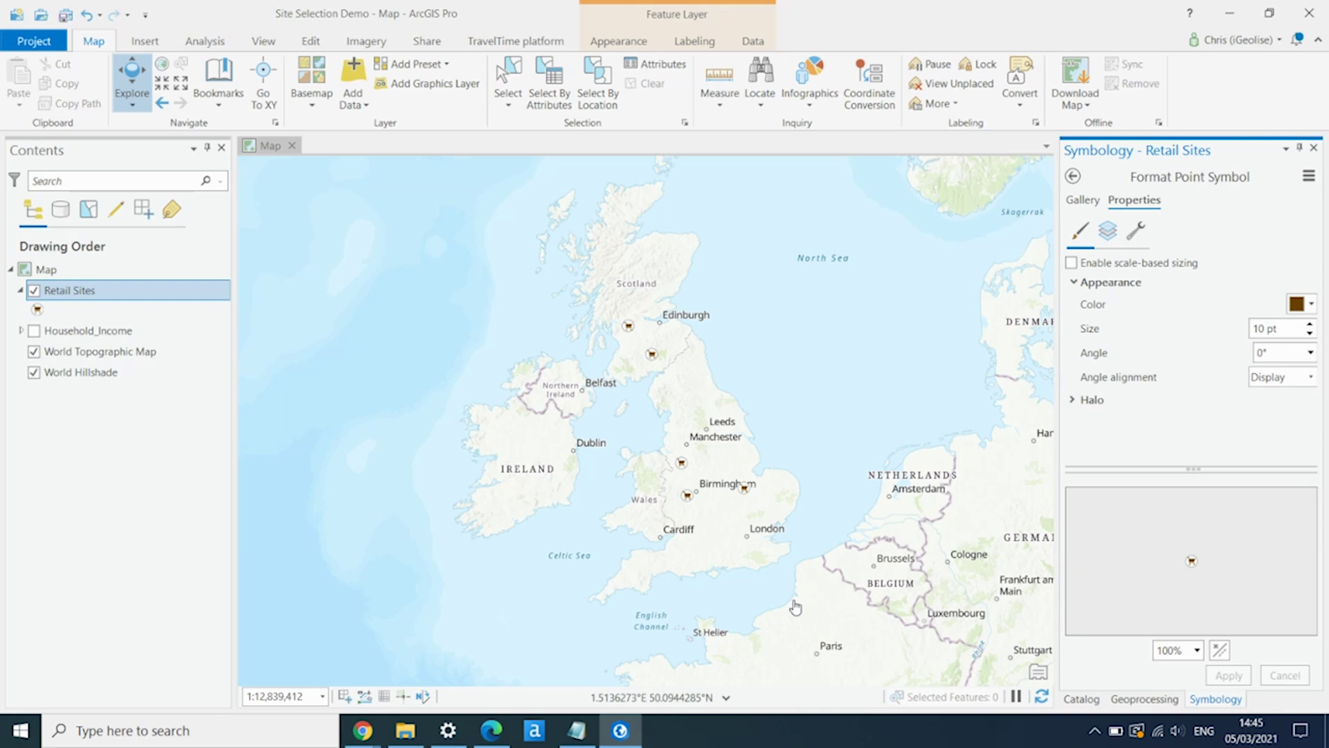
Switch the side pane back to the Catalog and show the TravelTime platform tools
{"action": "left_click", "coordinate": [1081, 698]}
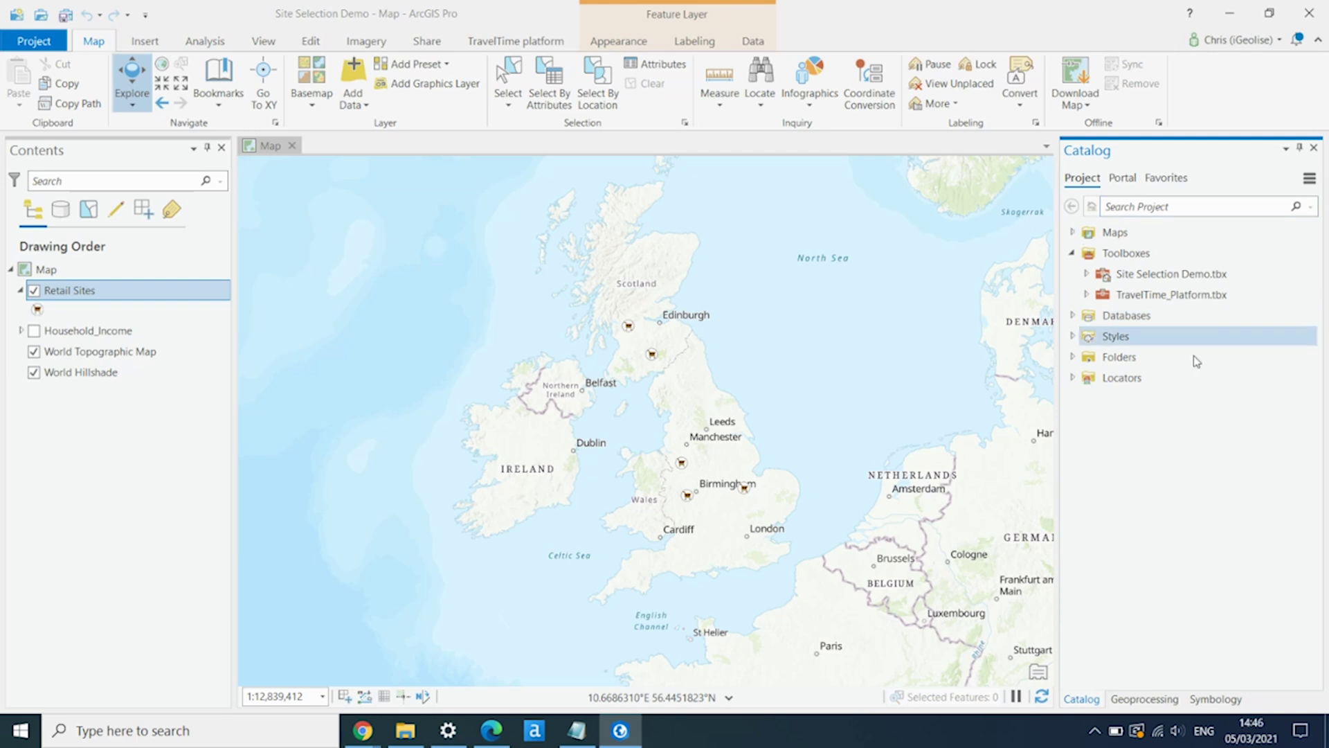
{"action": "left_click", "coordinate": [499, 44]}
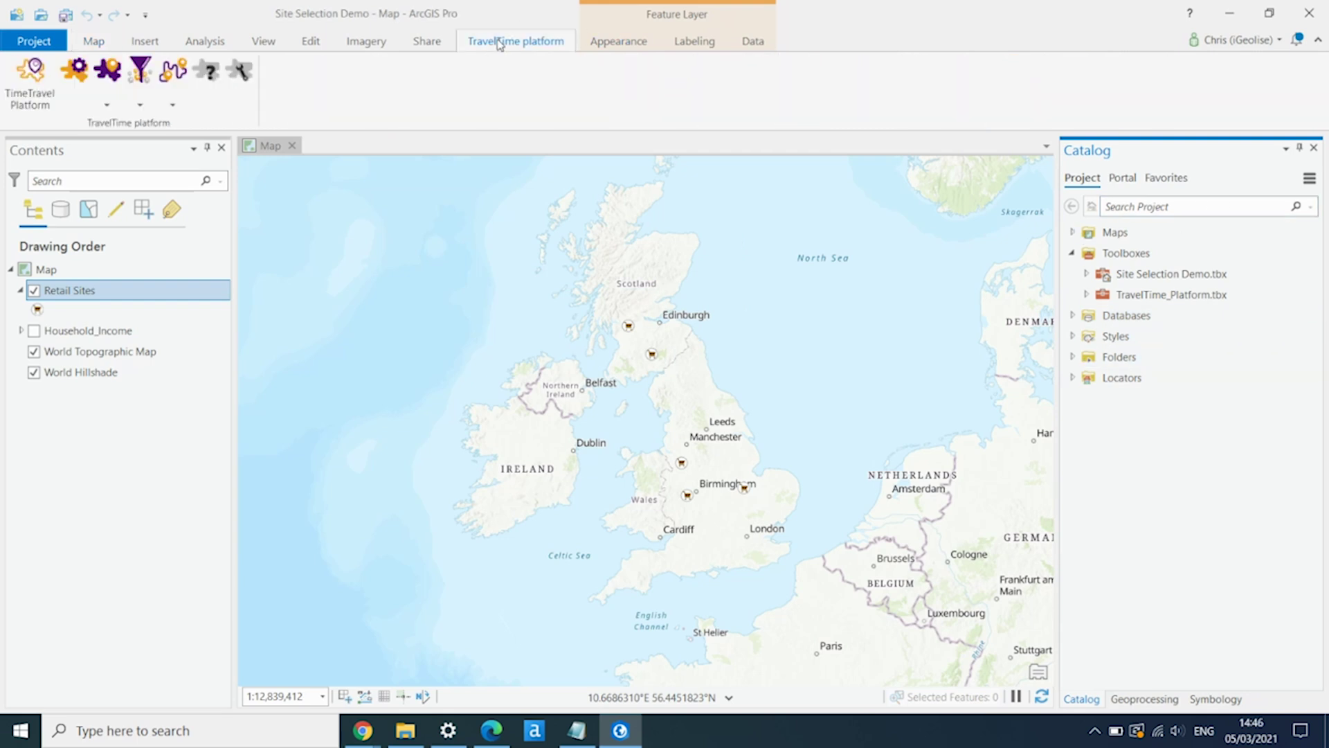
Expand TravelTime_Platform.tbx > Advanced > Time Map and open Time Map Advanced
{"action": "left_click", "coordinate": [78, 72]}
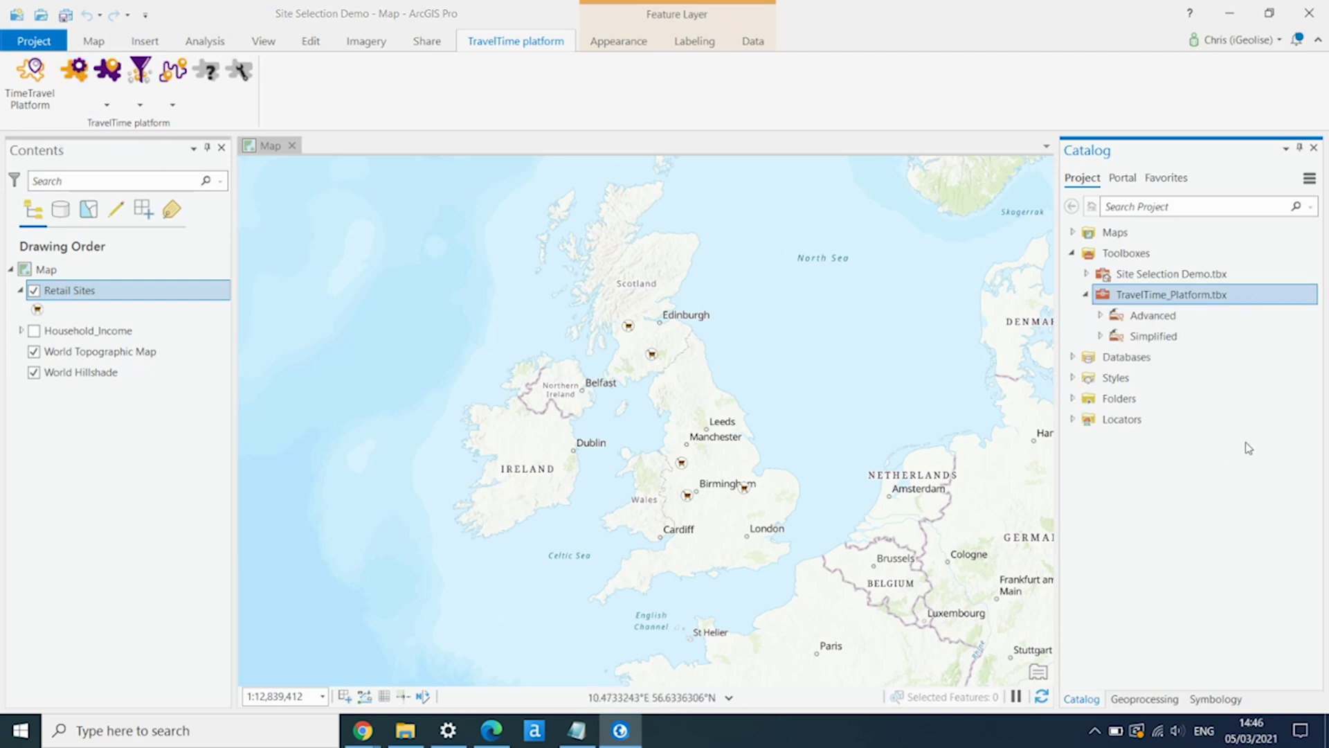
{"action": "left_click", "coordinate": [1100, 315]}
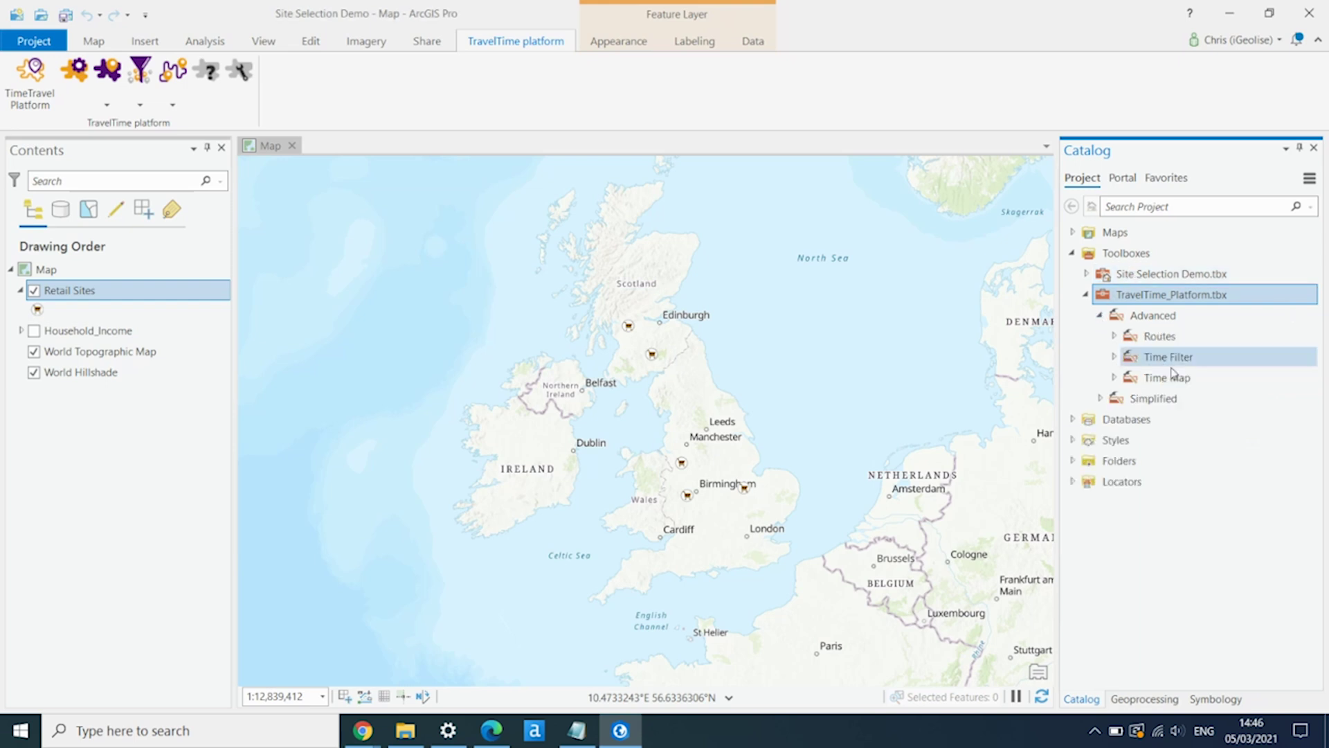
{"action": "left_click", "coordinate": [1114, 377]}
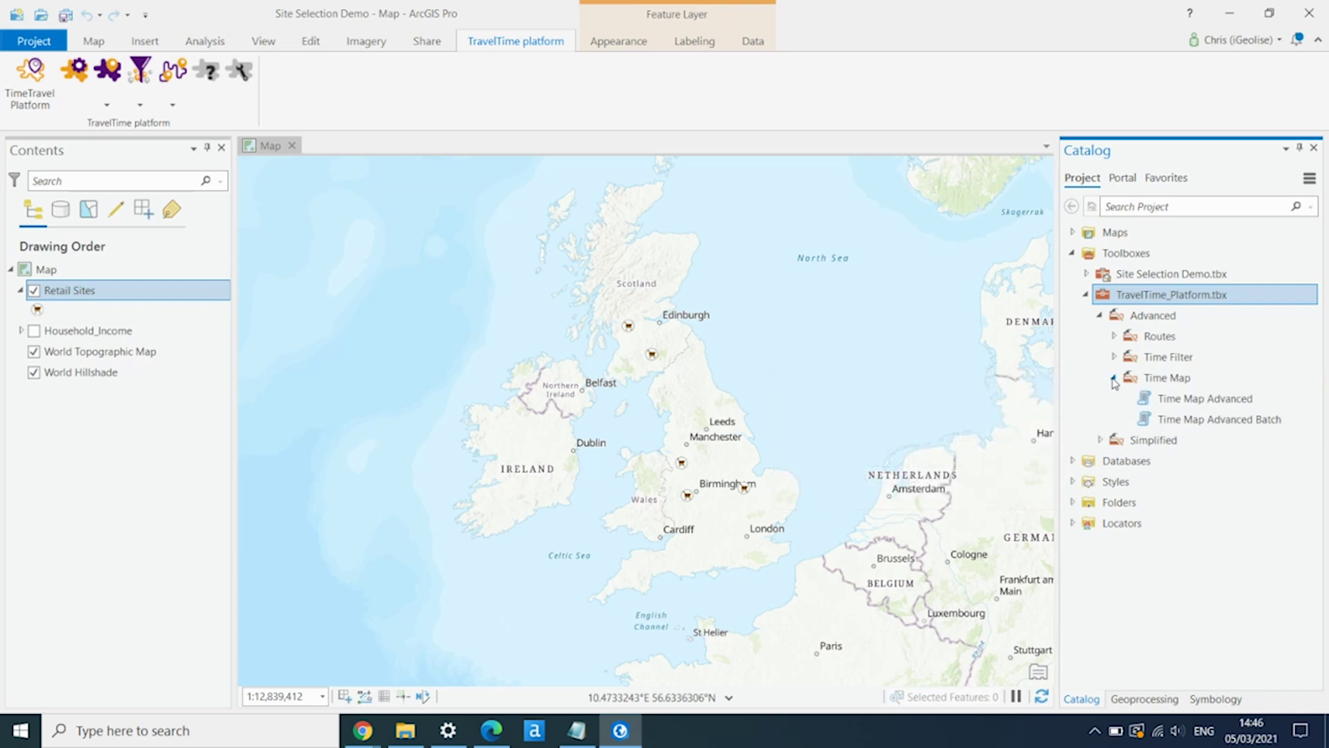
{"action": "double_click", "coordinate": [1203, 399]}
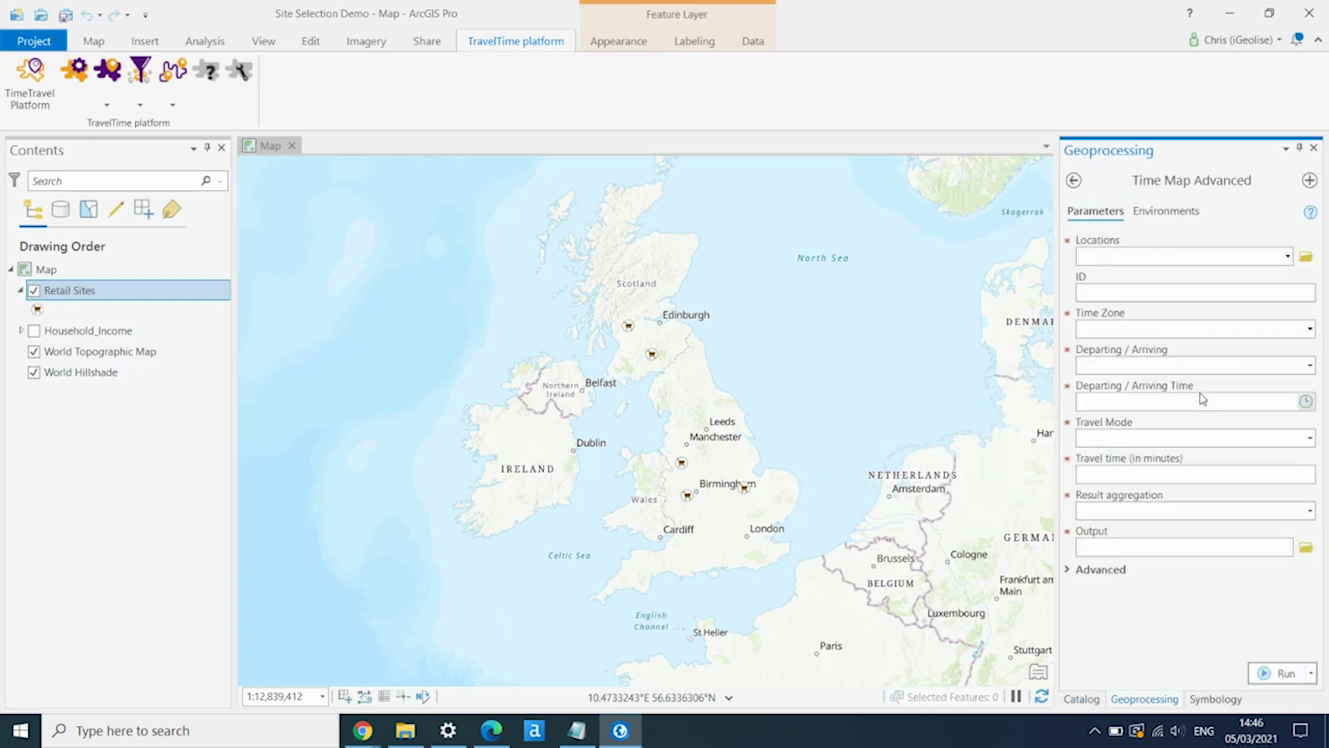
Use Retail Sites as locations with ADDRESS as ID and UTC time zone
{"action": "left_click", "coordinate": [1288, 257]}
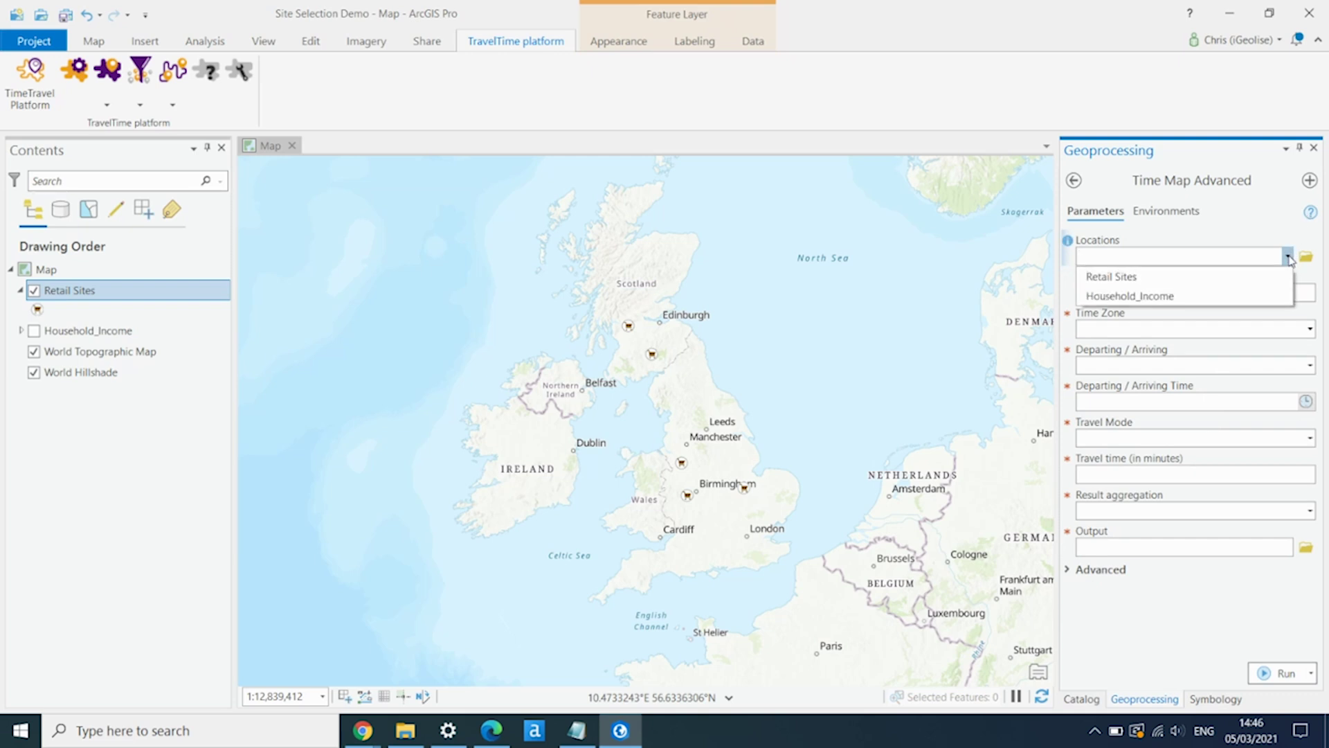
{"action": "left_click", "coordinate": [1162, 278]}
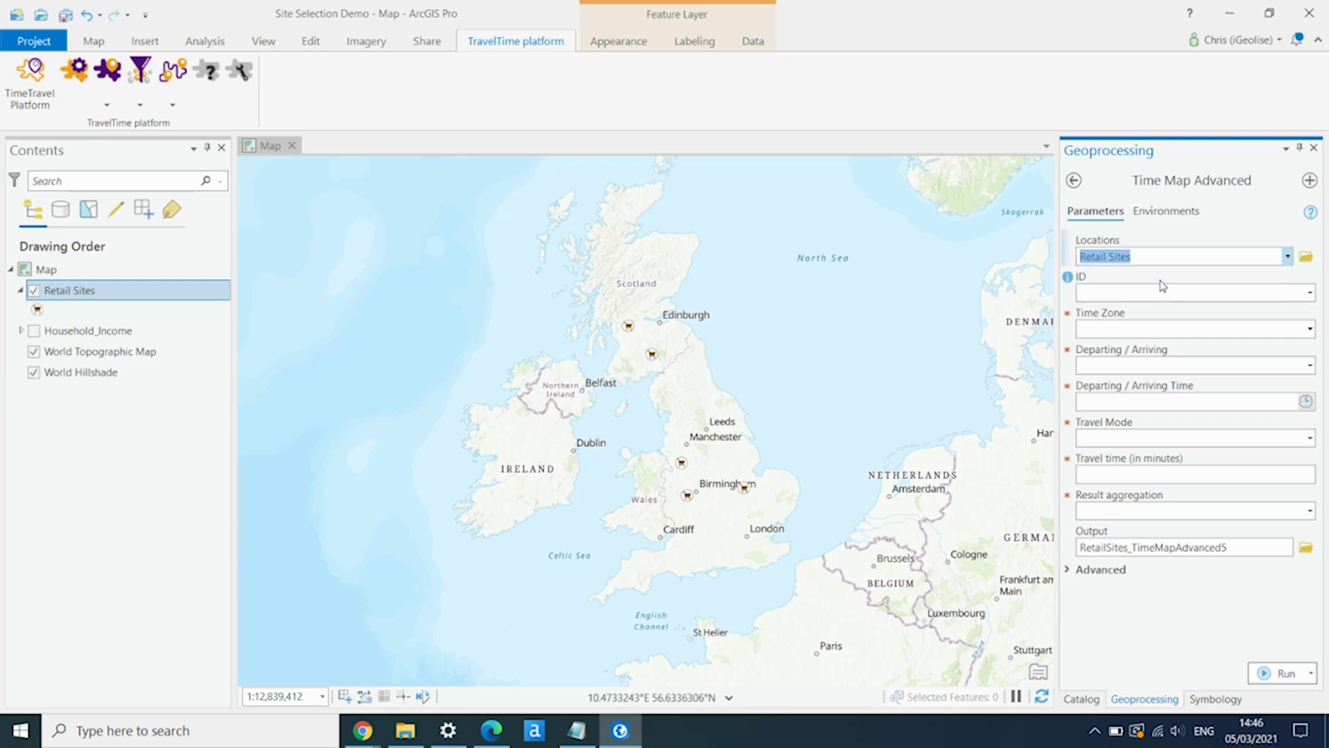
{"action": "left_click", "coordinate": [1310, 293]}
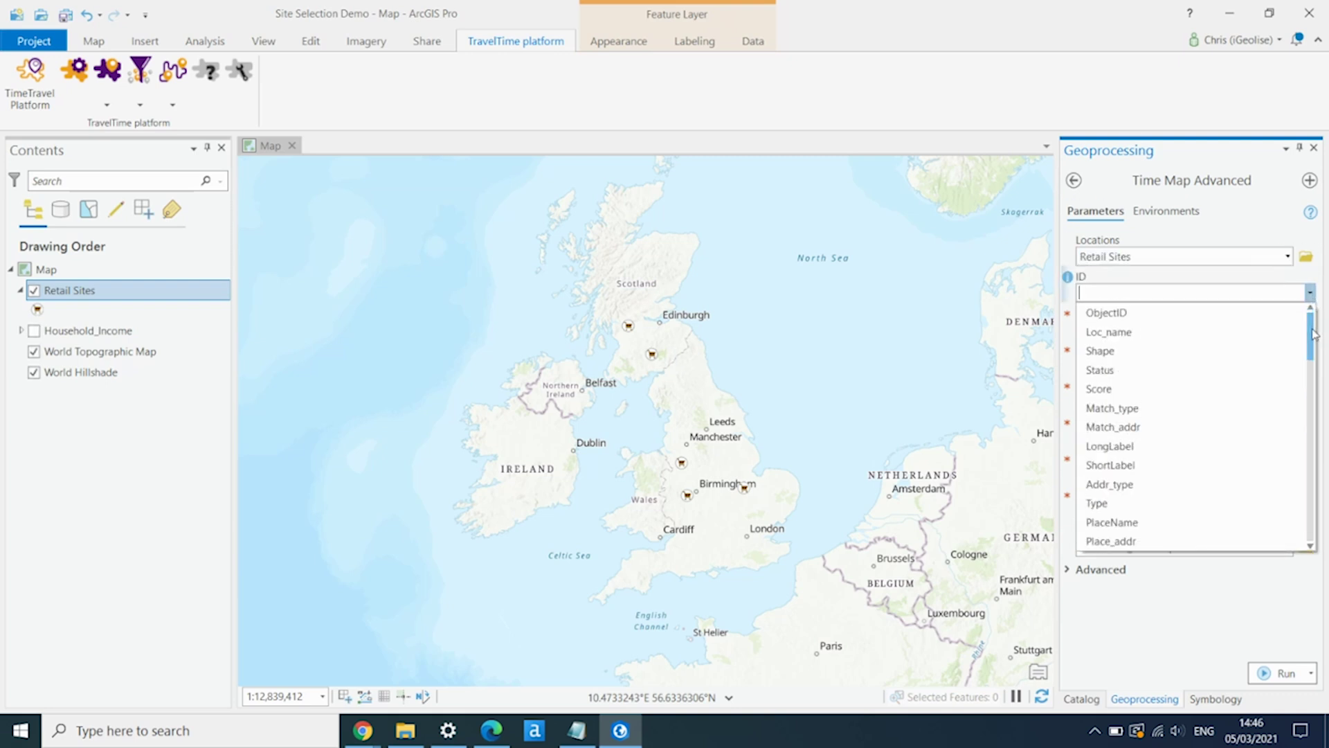
{"action": "left_click_drag", "start_coordinate": [1314, 339], "coordinate": [1313, 519]}
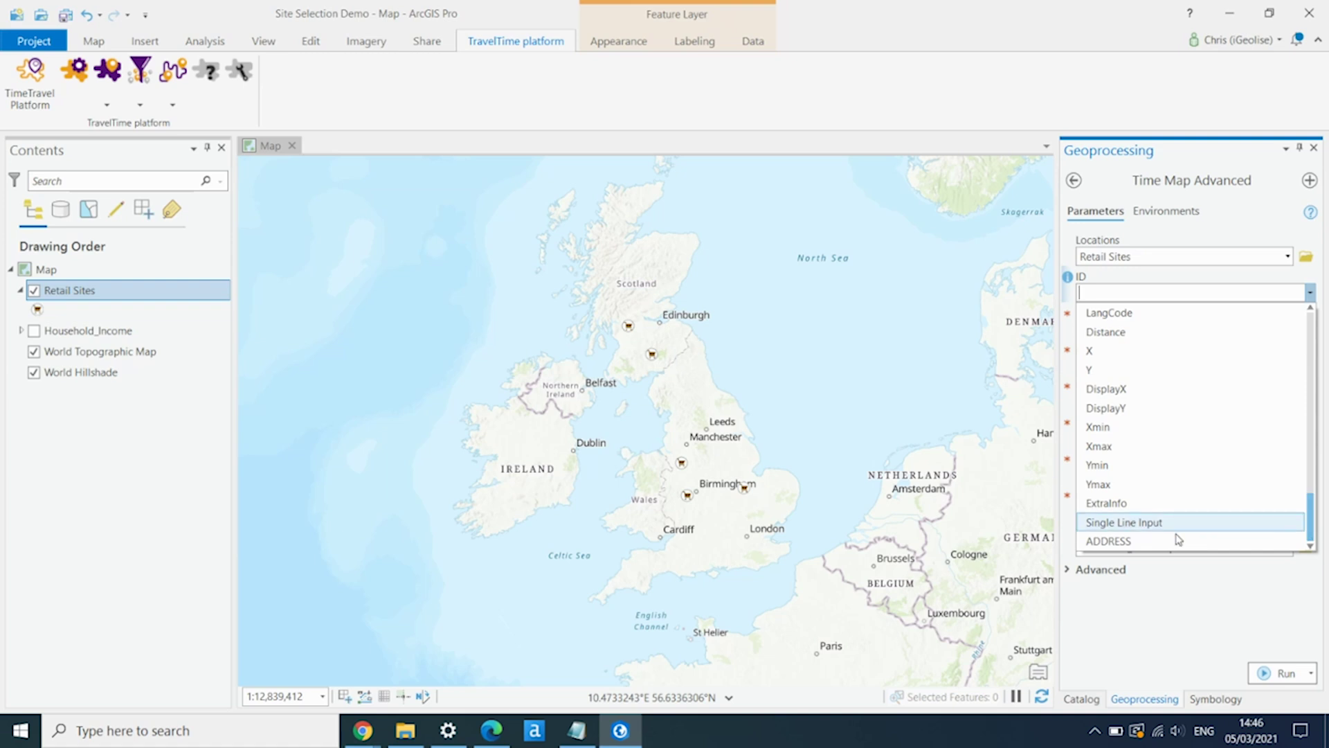
{"action": "left_click", "coordinate": [1136, 541]}
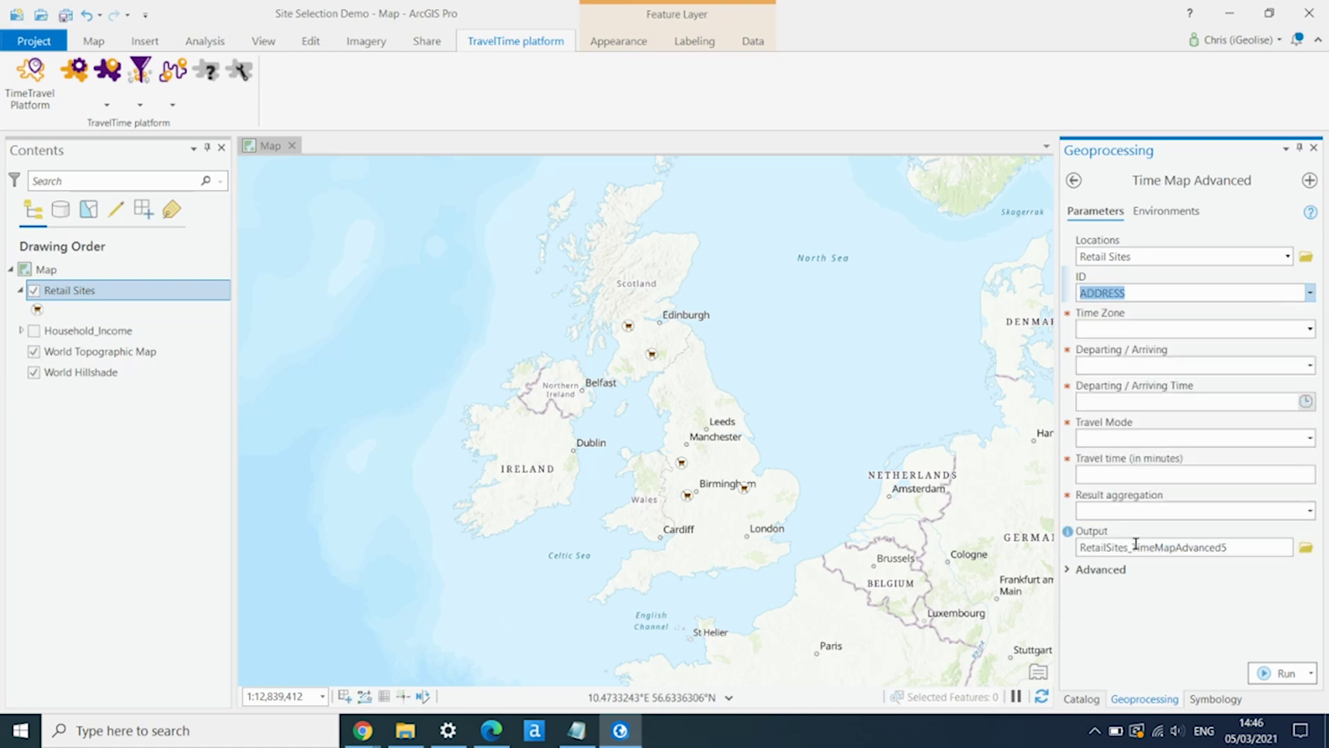
{"action": "left_click", "coordinate": [1243, 331]}
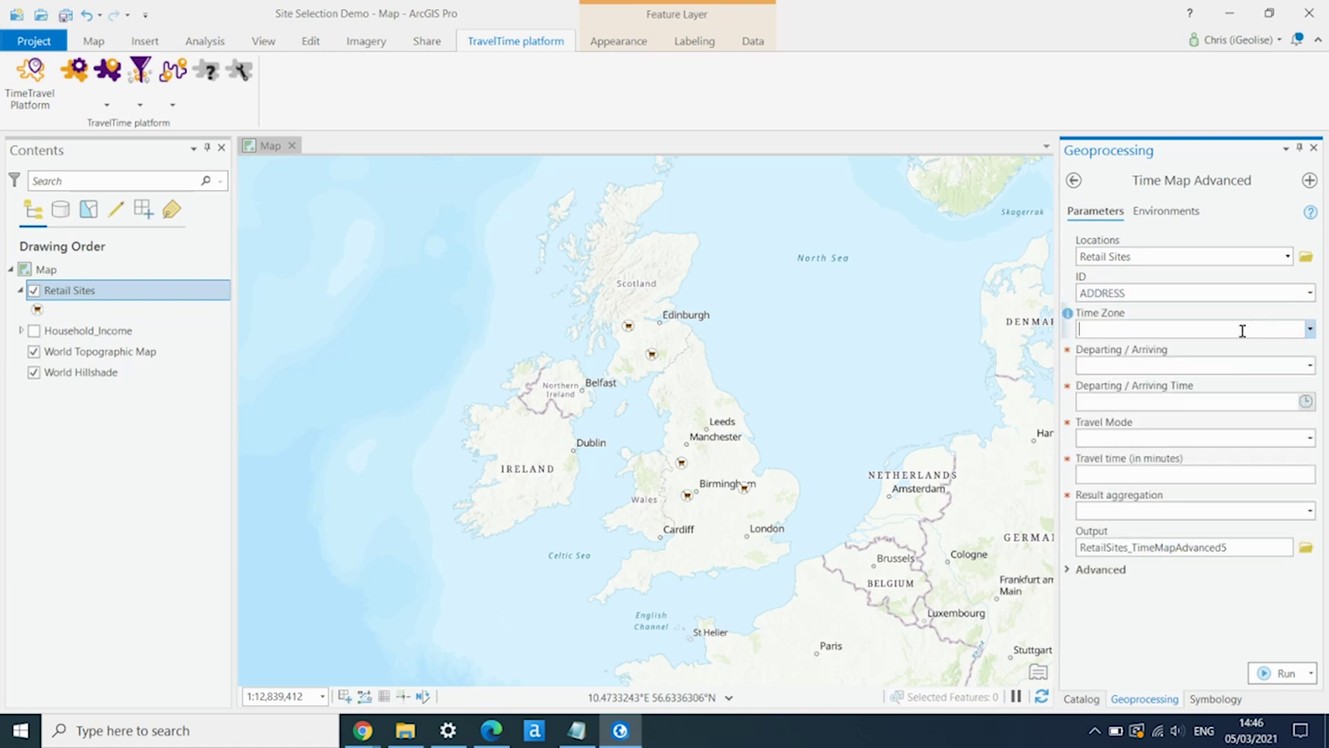
{"action": "type", "text": "UTC"}
{"action": "left_click", "coordinate": [1310, 329]}
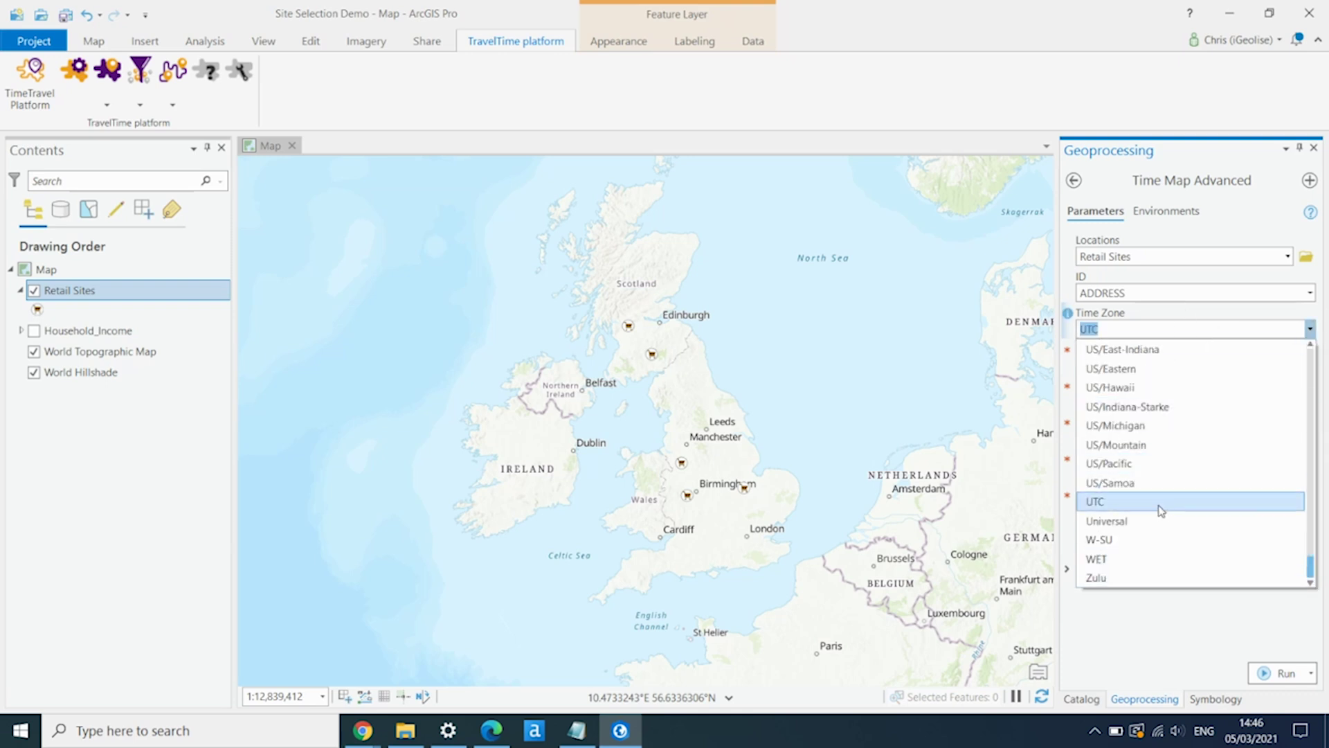
{"action": "left_click", "coordinate": [1160, 510]}
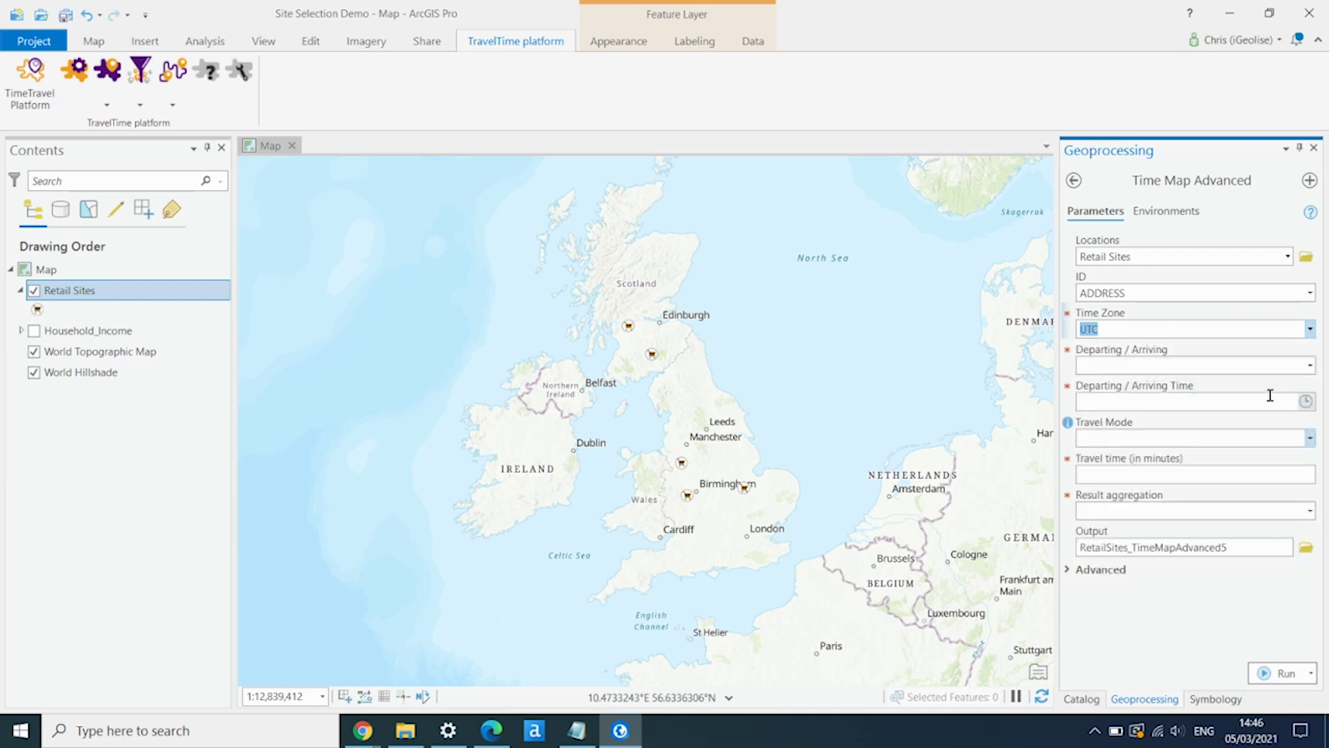
Base the catchment on an arrival time of 05/03/2021 12:00:00
{"action": "left_click", "coordinate": [1310, 366]}
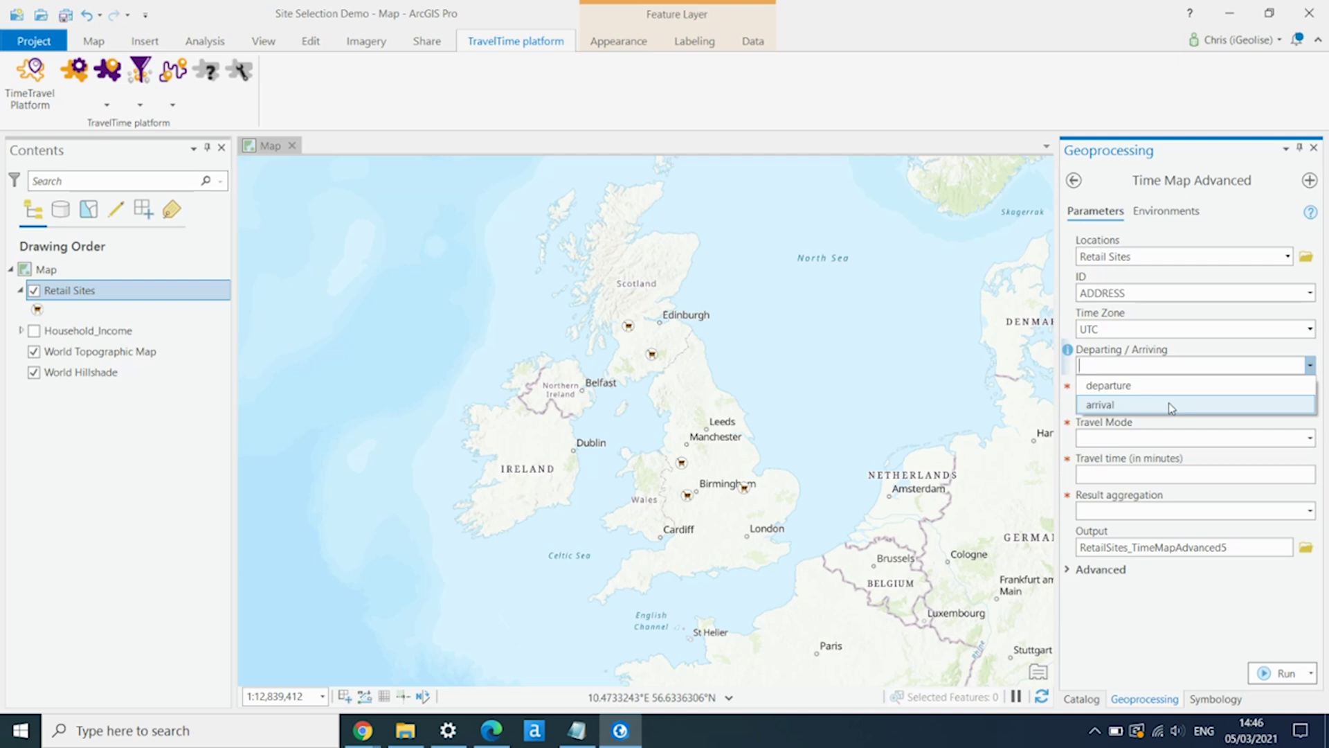
{"action": "left_click", "coordinate": [1169, 402]}
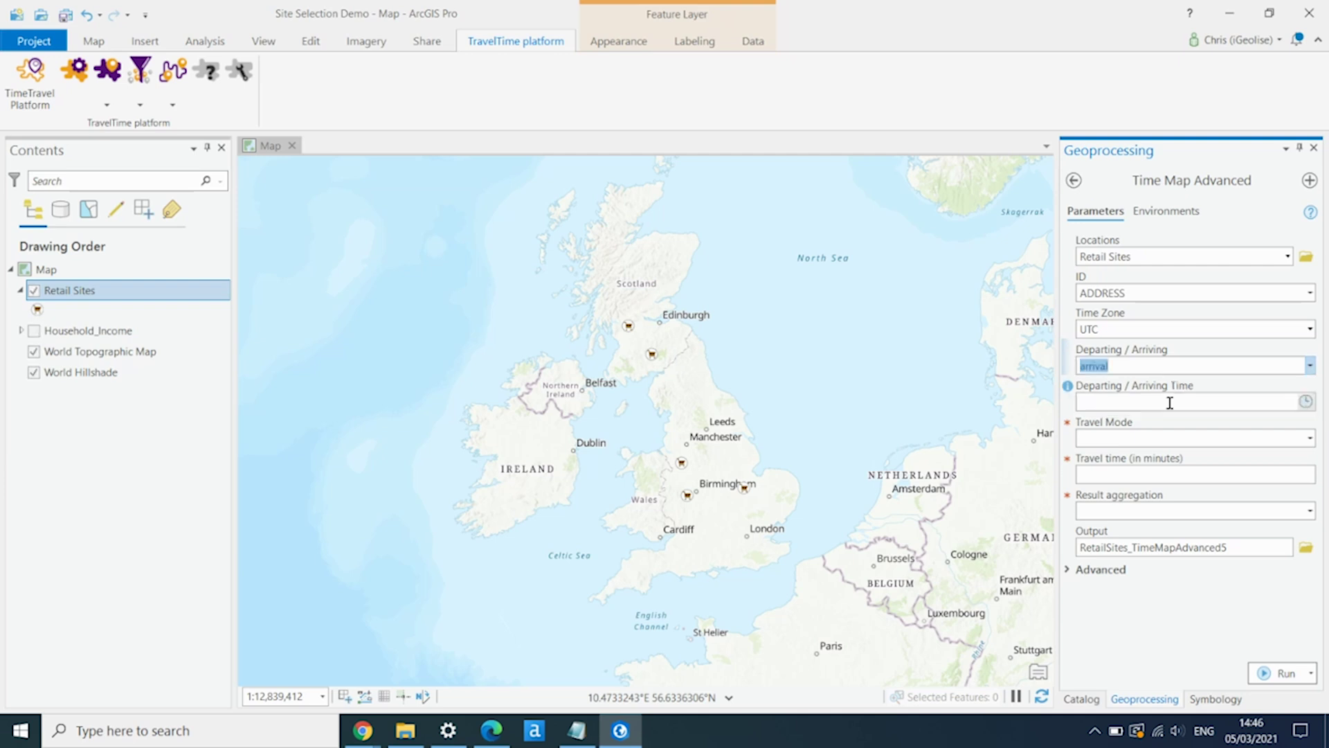
{"action": "left_click", "coordinate": [1306, 401]}
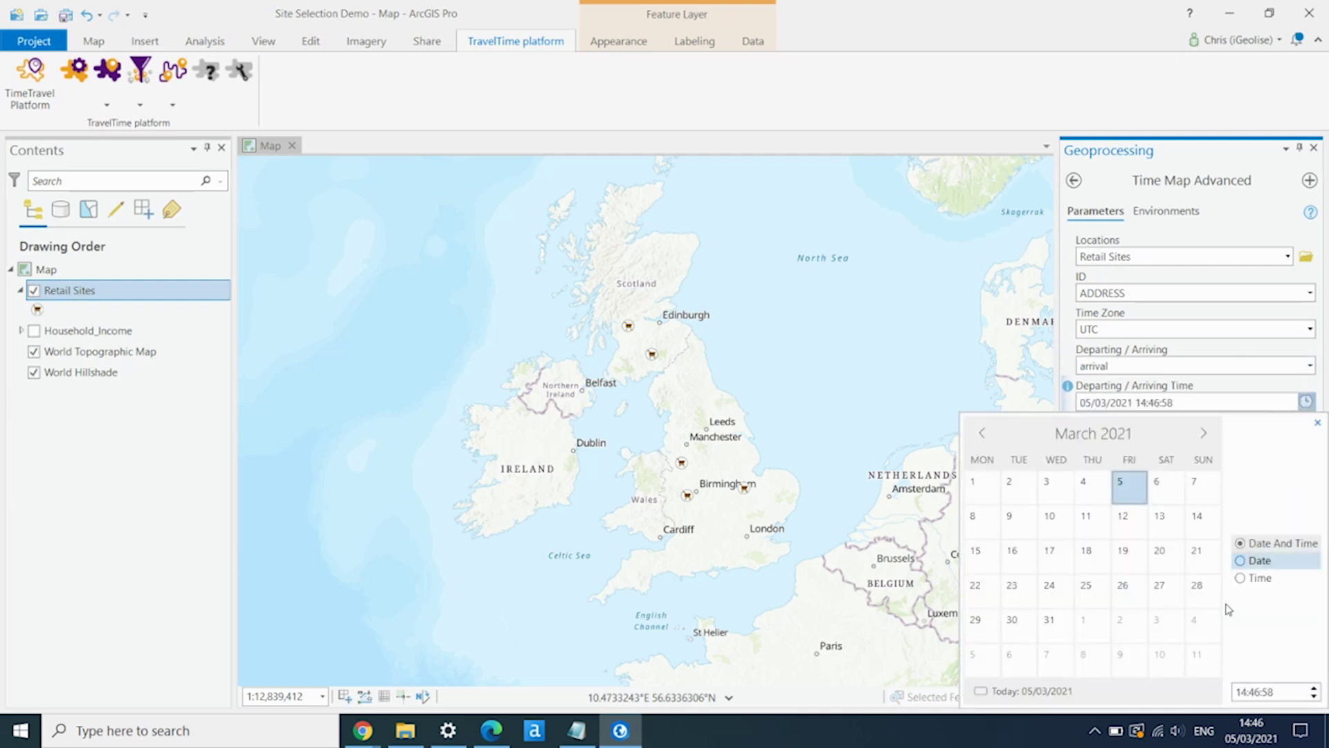
{"action": "double_click", "coordinate": [1253, 691]}
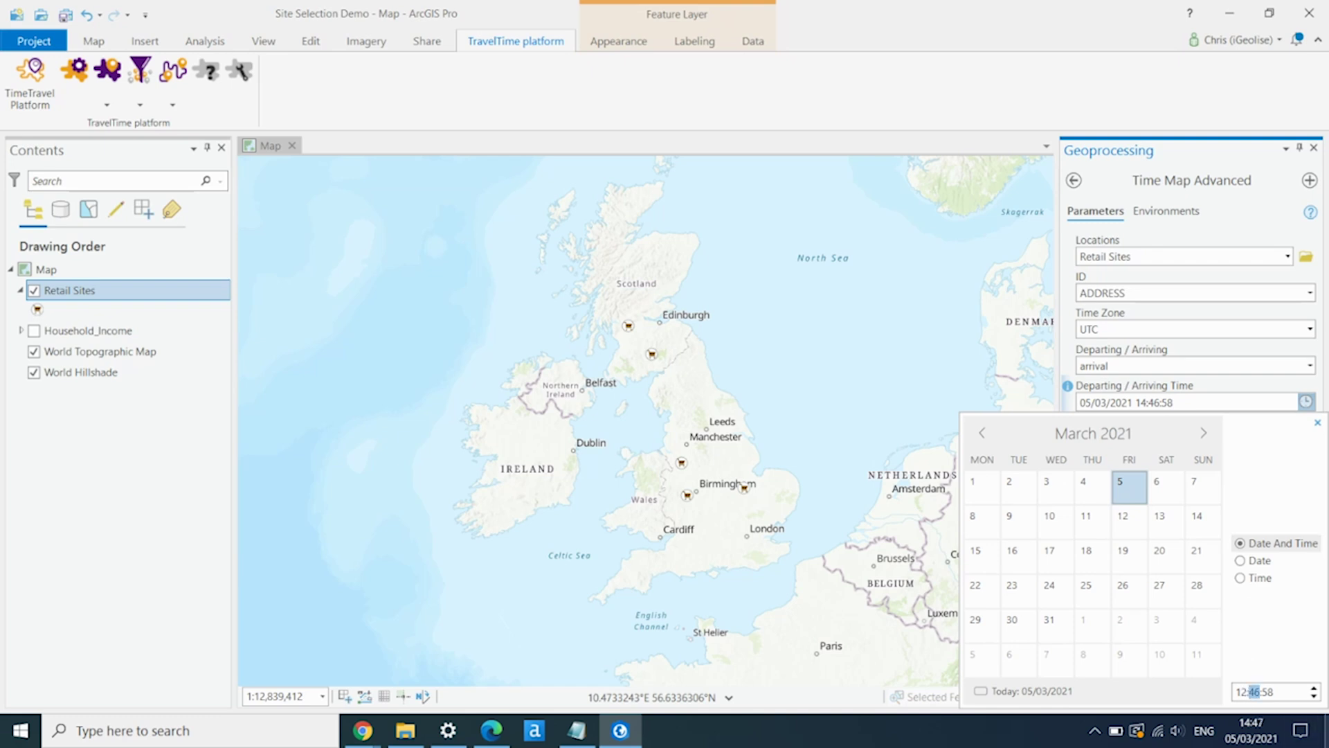
{"action": "type", "text": "0000"}
{"action": "left_click", "coordinate": [1317, 423]}
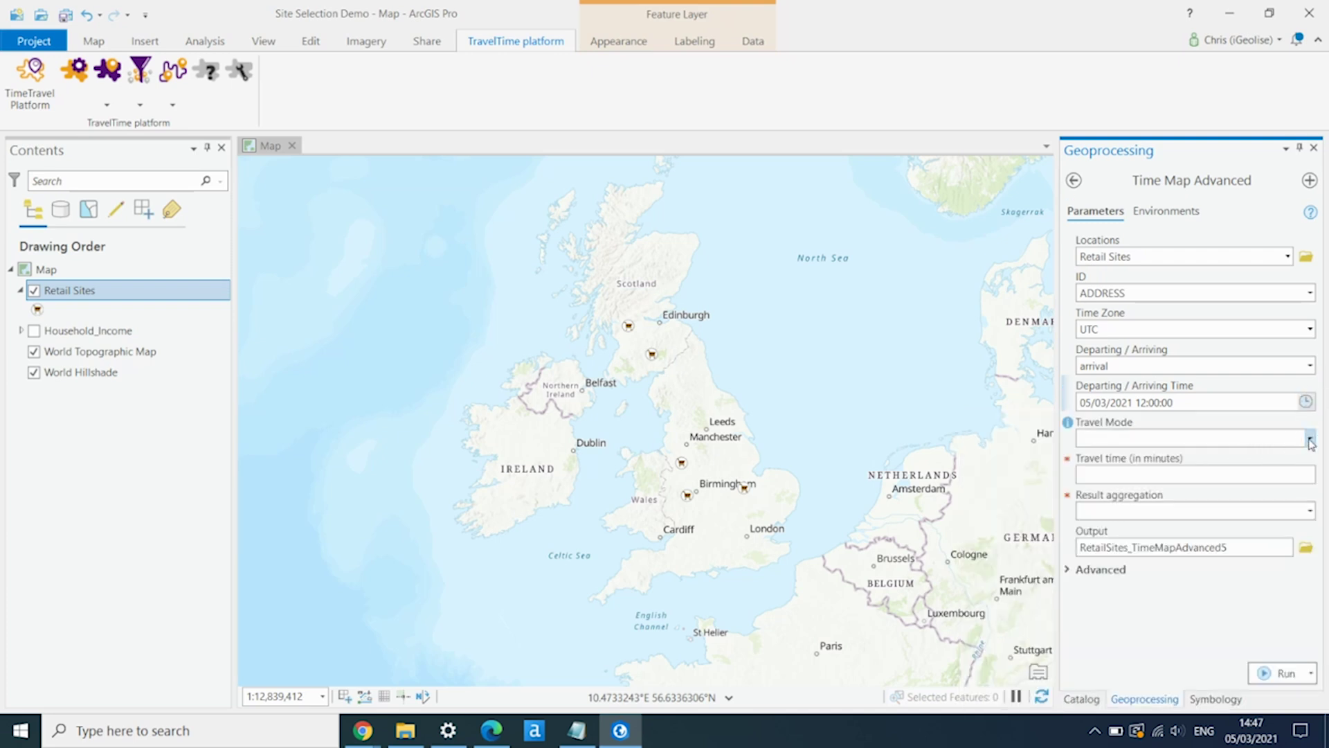
Choose driving for 30 minutes, NORMAL aggregation, keep the ADDRESS field, and run
{"action": "left_click", "coordinate": [1309, 439]}
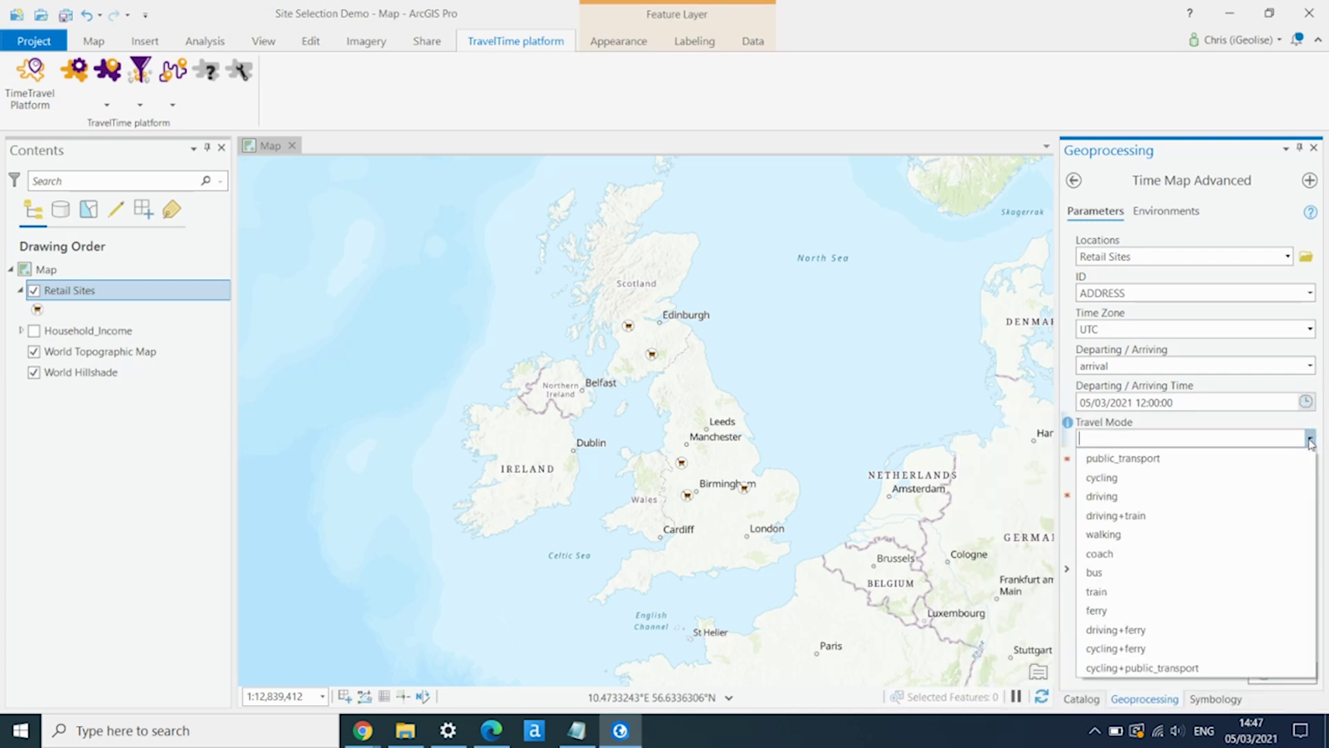
{"action": "left_click", "coordinate": [1186, 497]}
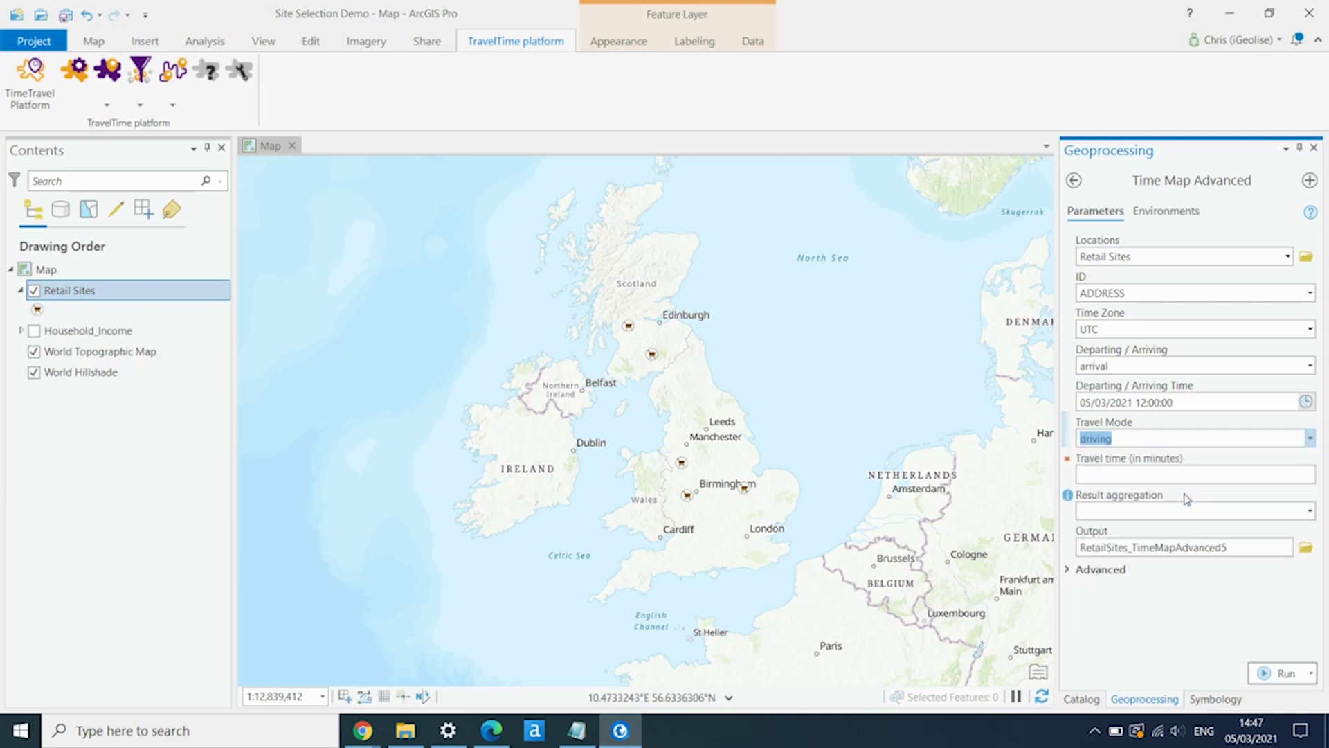
{"action": "left_click", "coordinate": [1222, 475]}
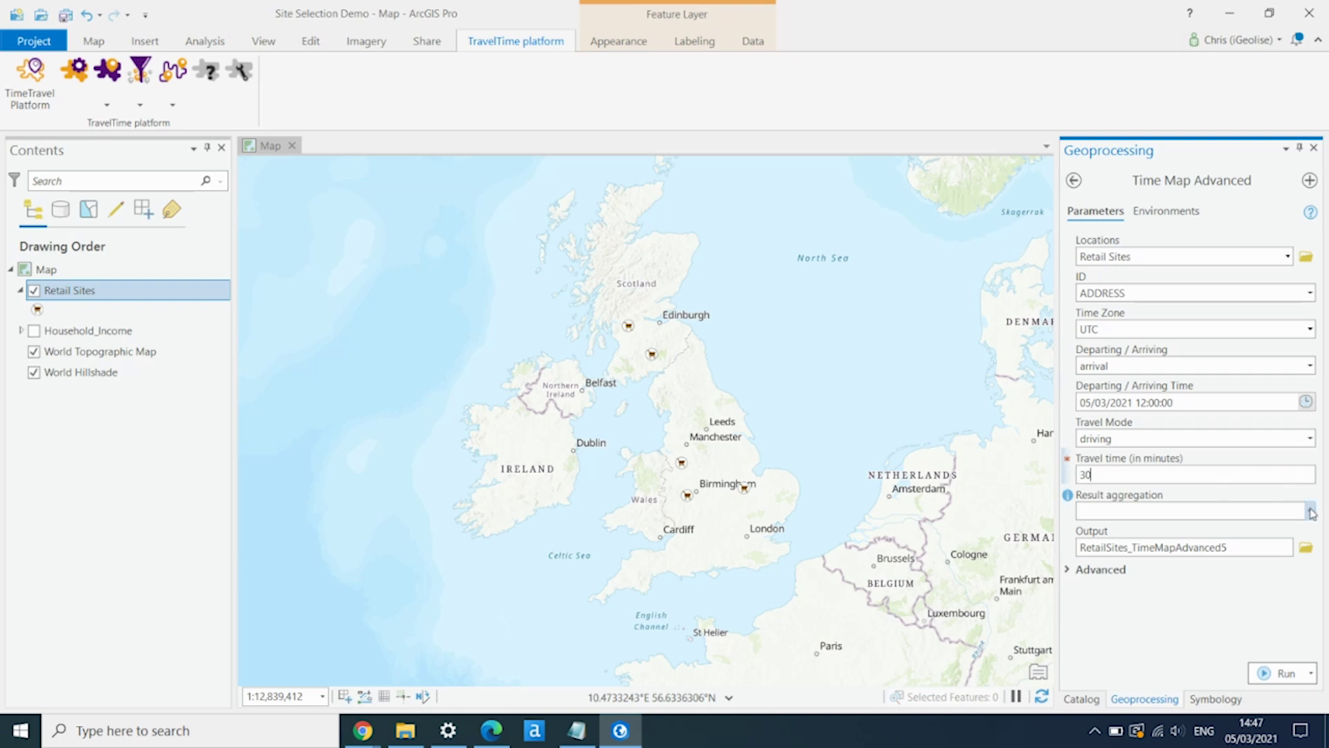
{"action": "left_click", "coordinate": [1311, 511]}
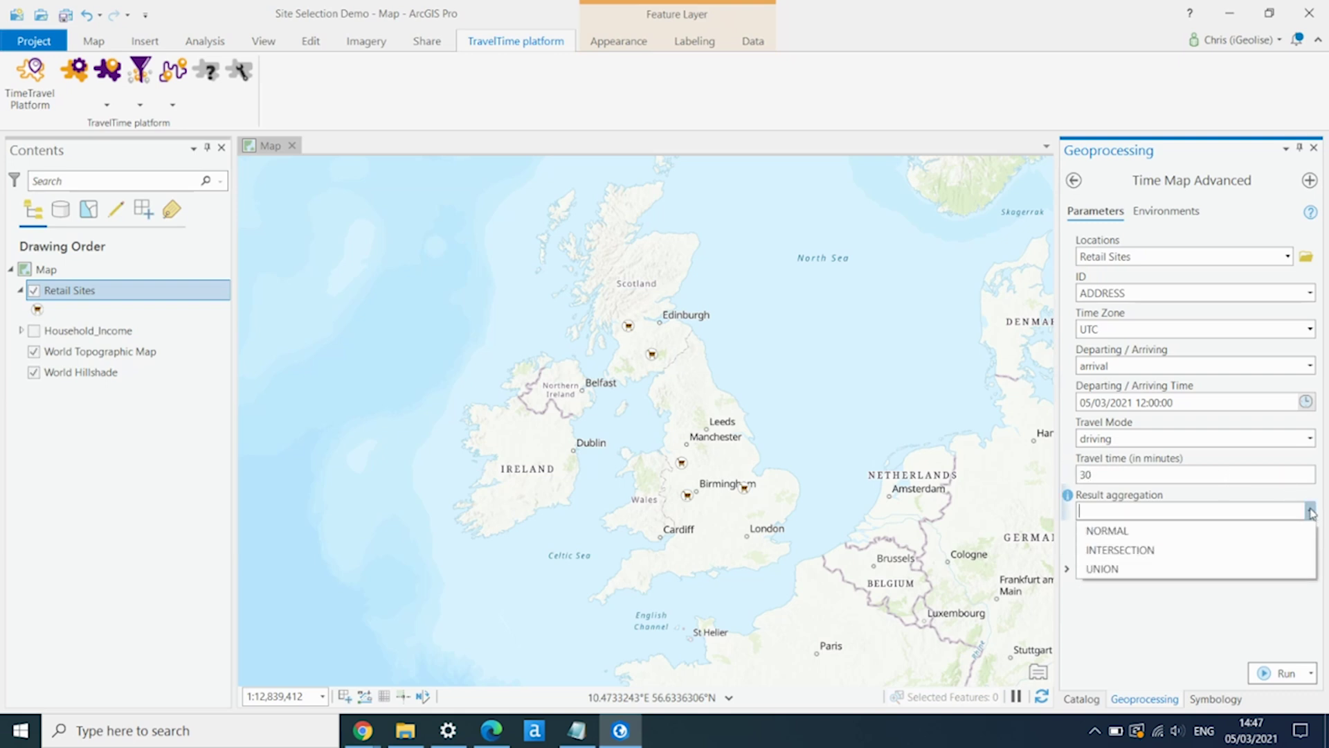
{"action": "left_click", "coordinate": [1183, 531]}
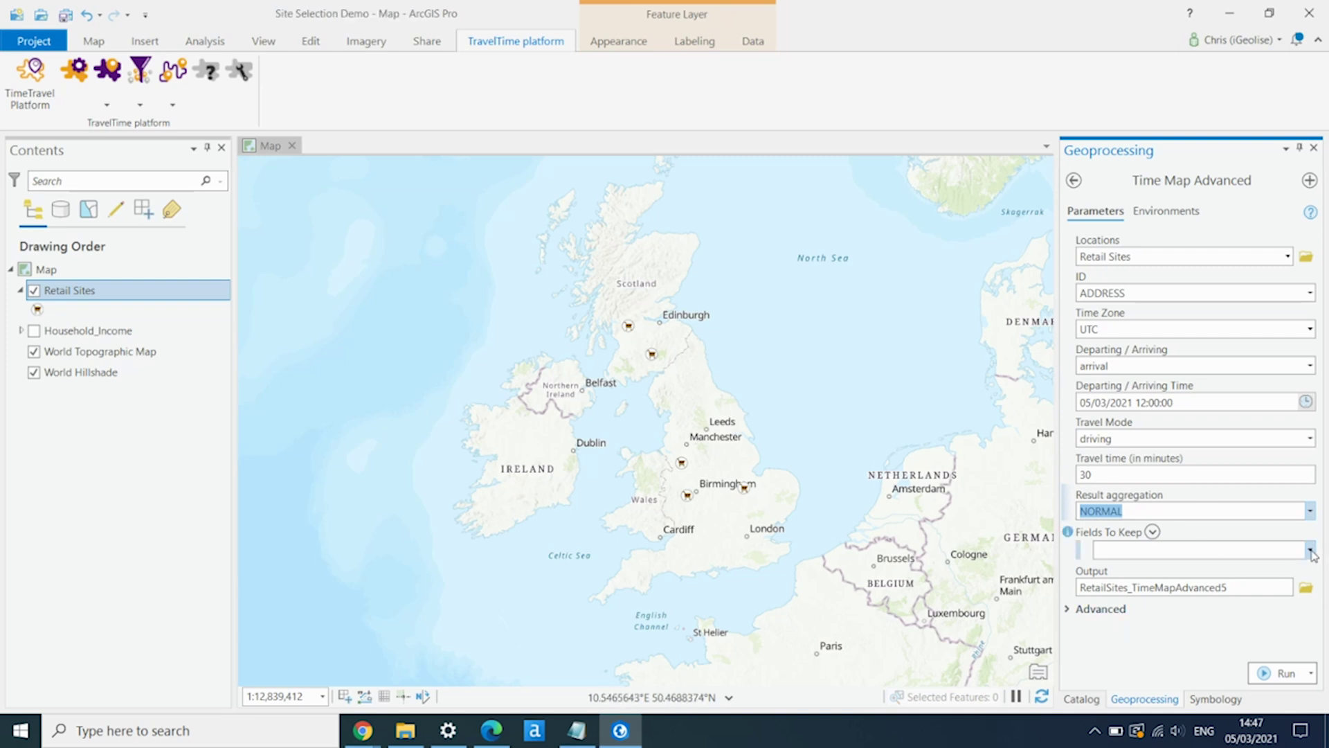
{"action": "left_click", "coordinate": [1310, 550]}
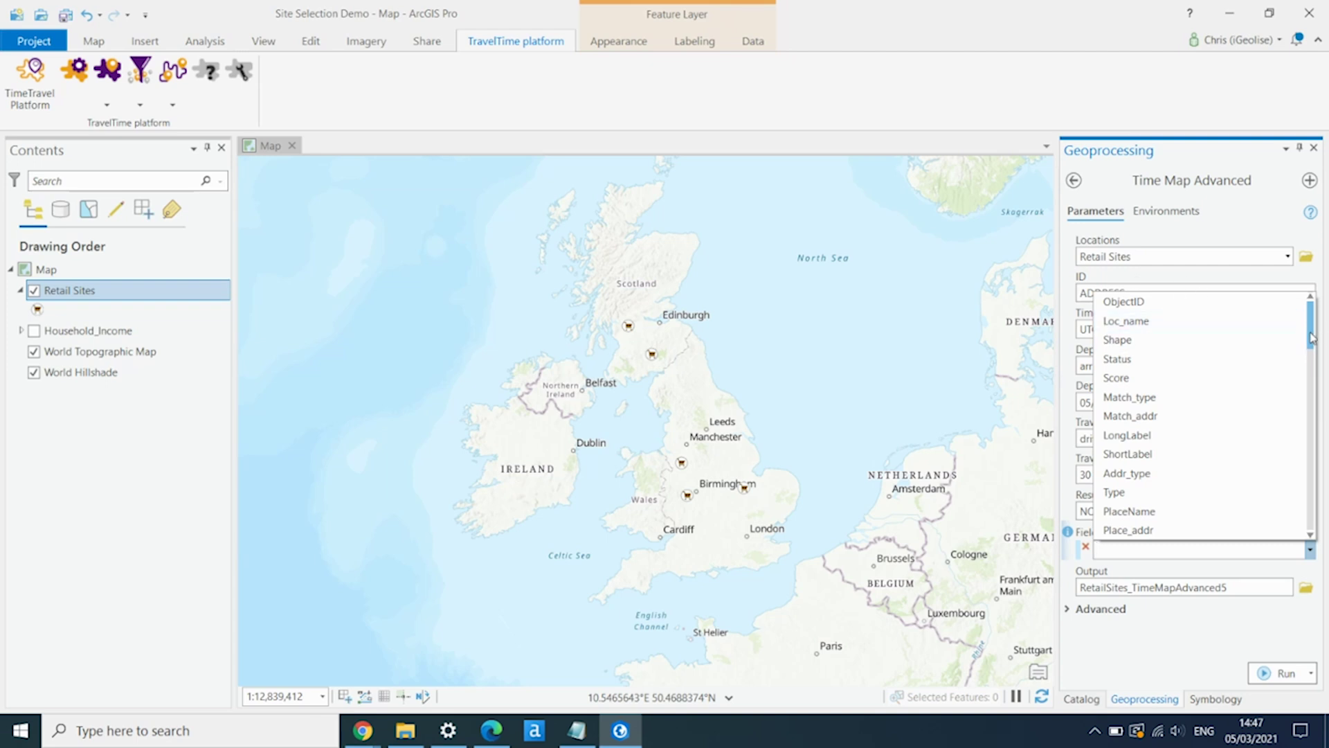
{"action": "left_click_drag", "start_coordinate": [1313, 338], "coordinate": [1325, 554]}
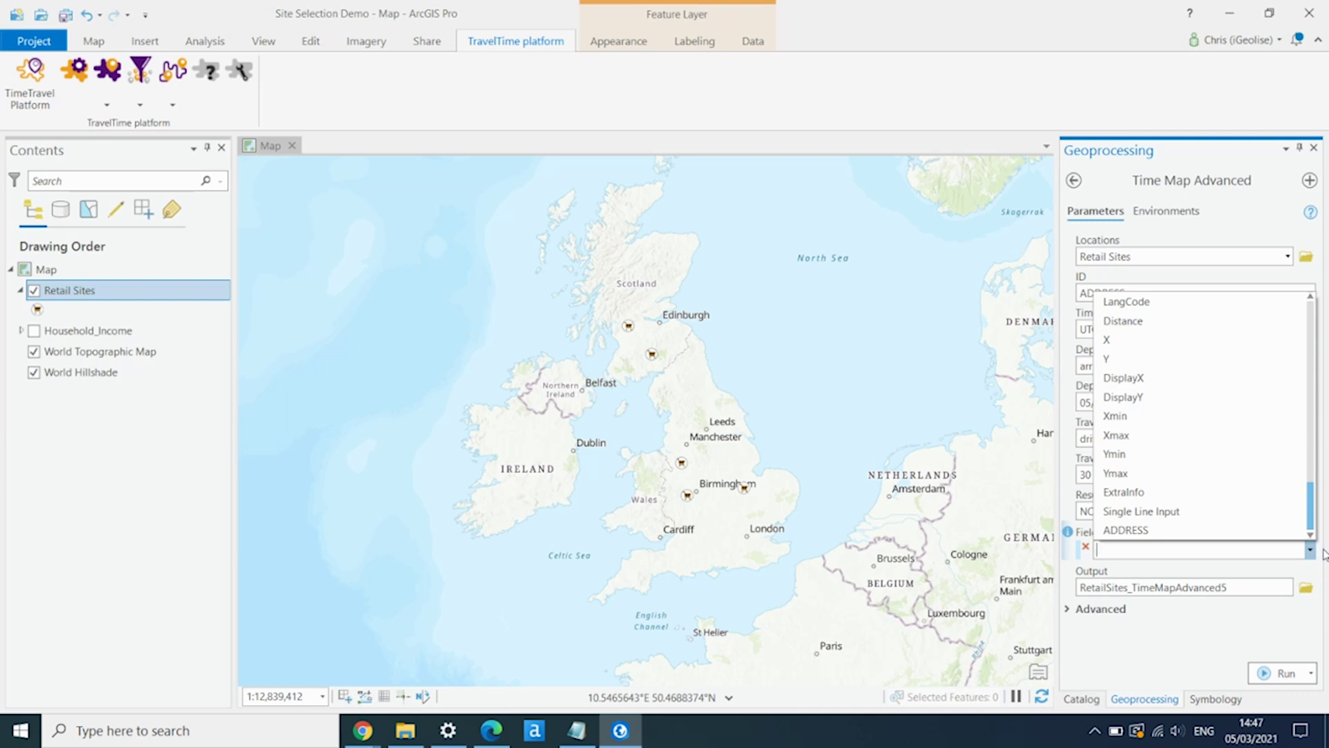
{"action": "left_click", "coordinate": [1138, 530]}
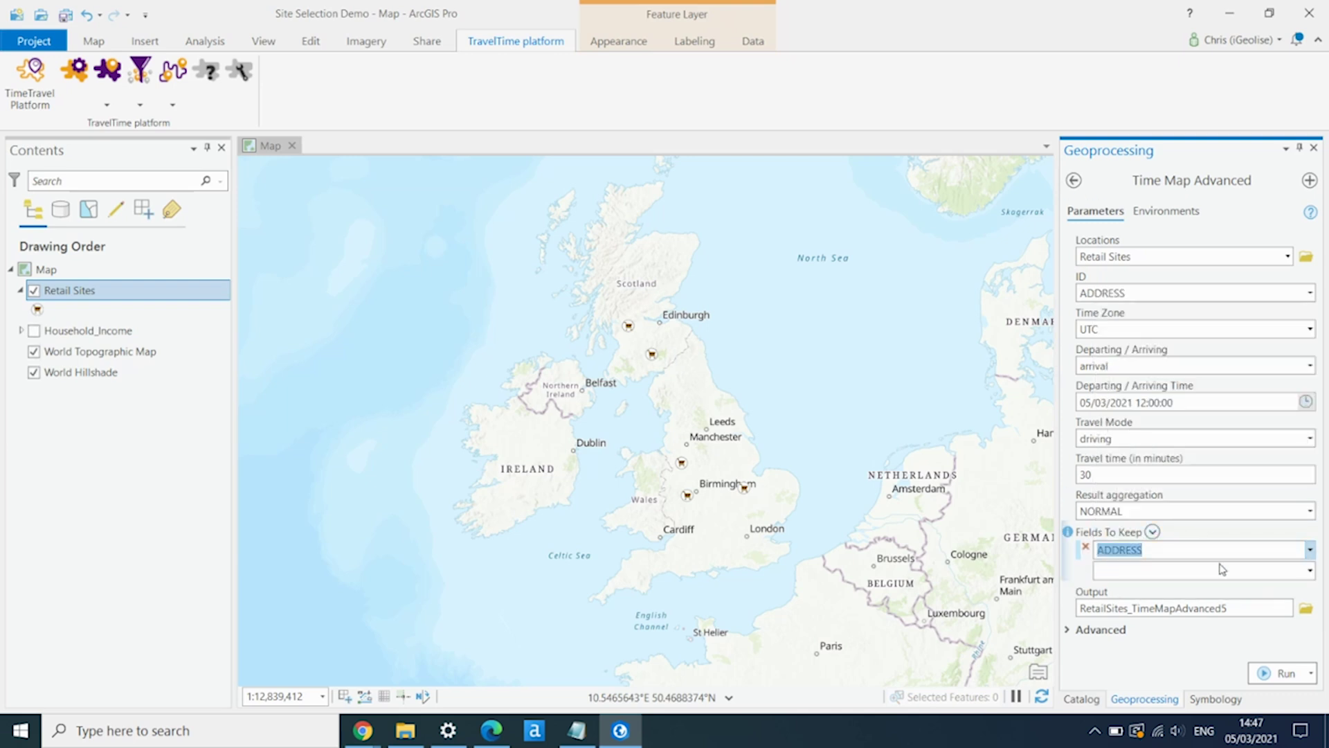
{"action": "left_click", "coordinate": [1281, 673]}
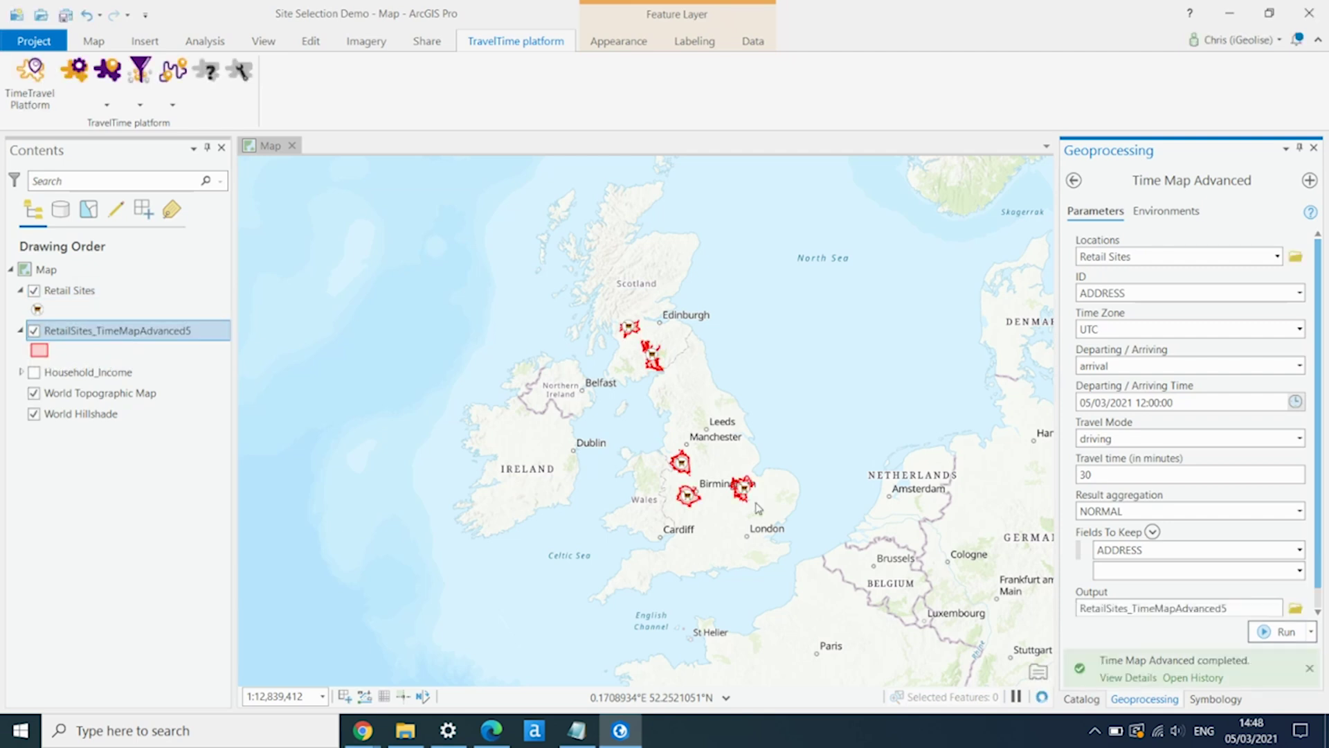
Zoom into the new catchments and rename RetailSites_TimeMapAdvanced5 to 'Driving Catchments'
{"action": "scroll", "coordinate": [718, 500], "scroll_direction": "up", "scroll_amount": 3}
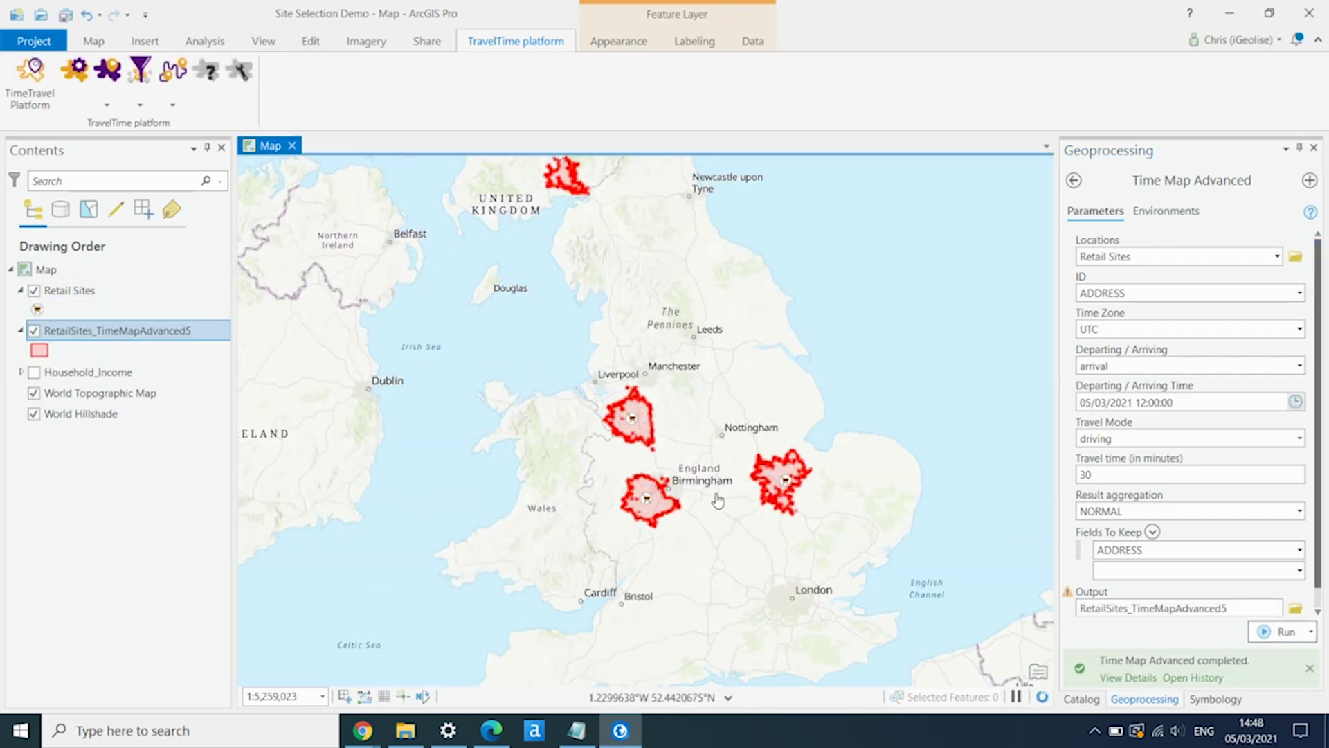
{"action": "scroll", "coordinate": [718, 500], "scroll_direction": "up", "scroll_amount": 2}
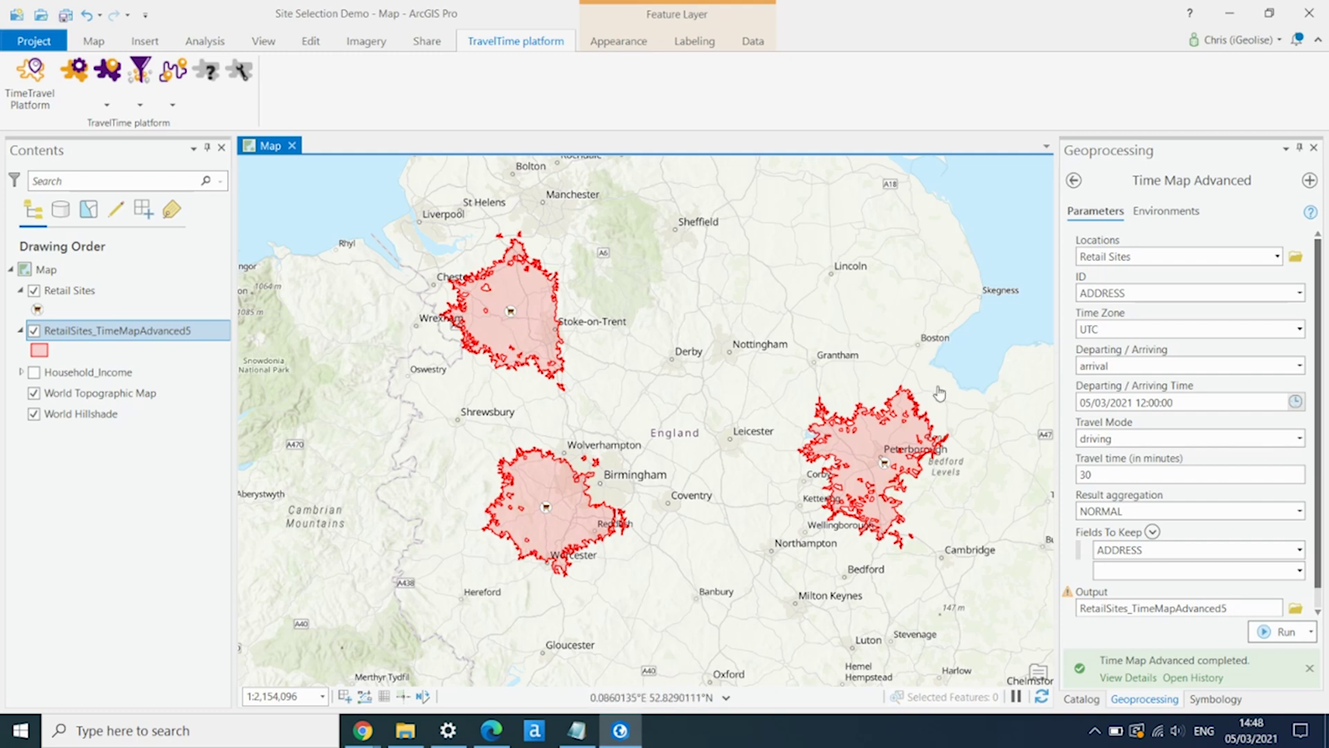
{"action": "left_click", "coordinate": [117, 337]}
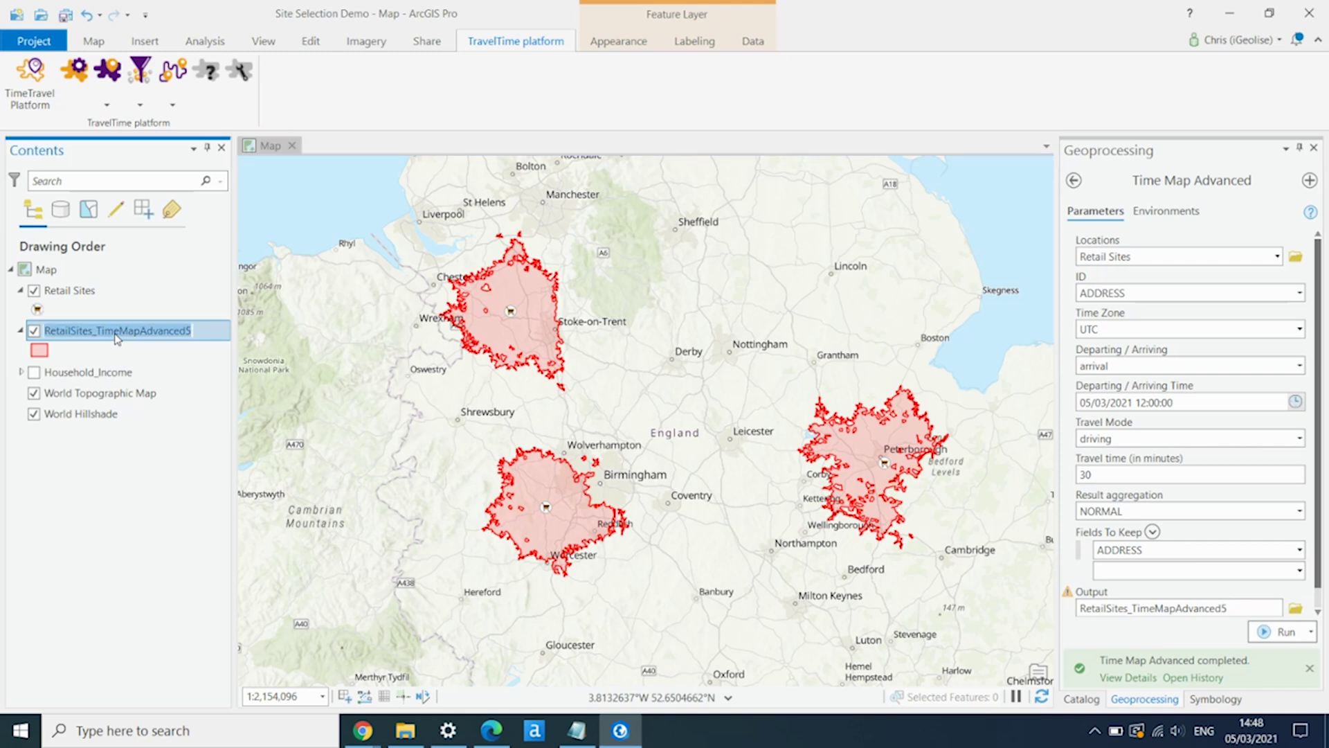
{"action": "type", "text": "Driving Cat"}
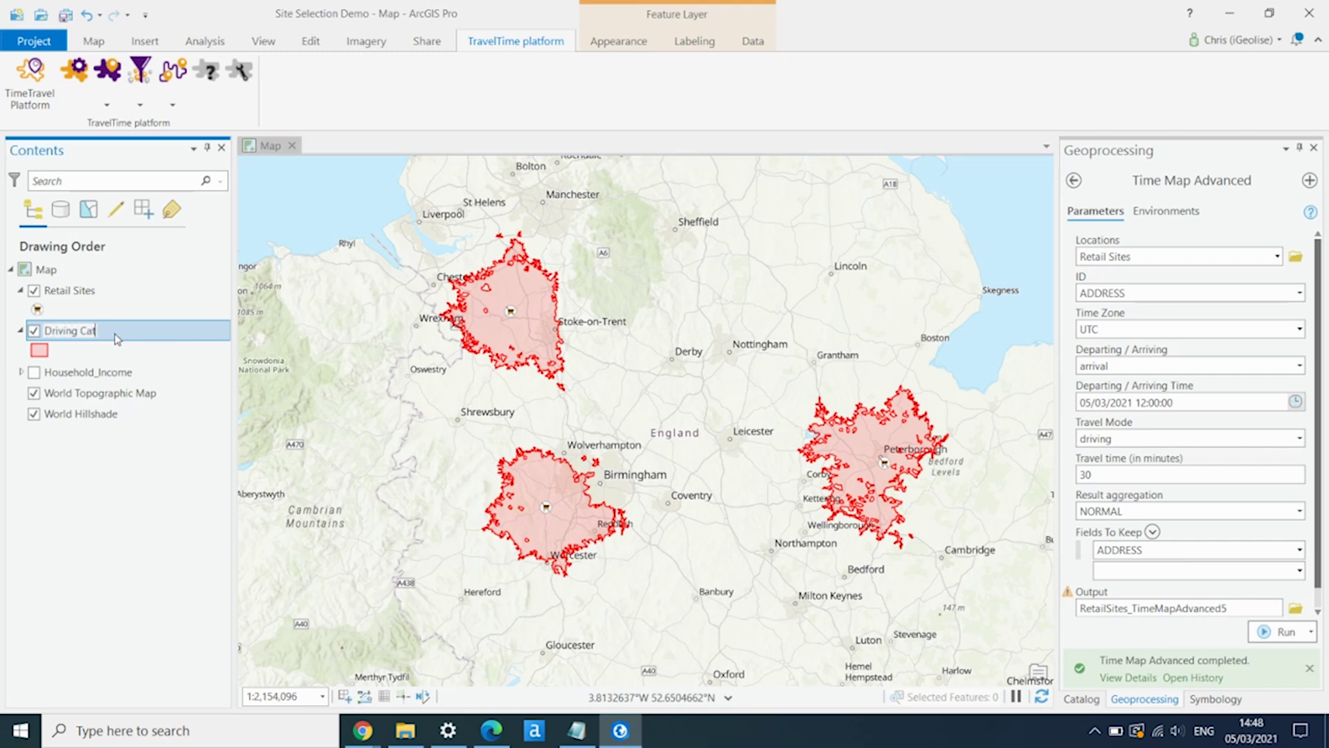
{"action": "type", "text": "chments"}
{"action": "key", "text": "Return"}
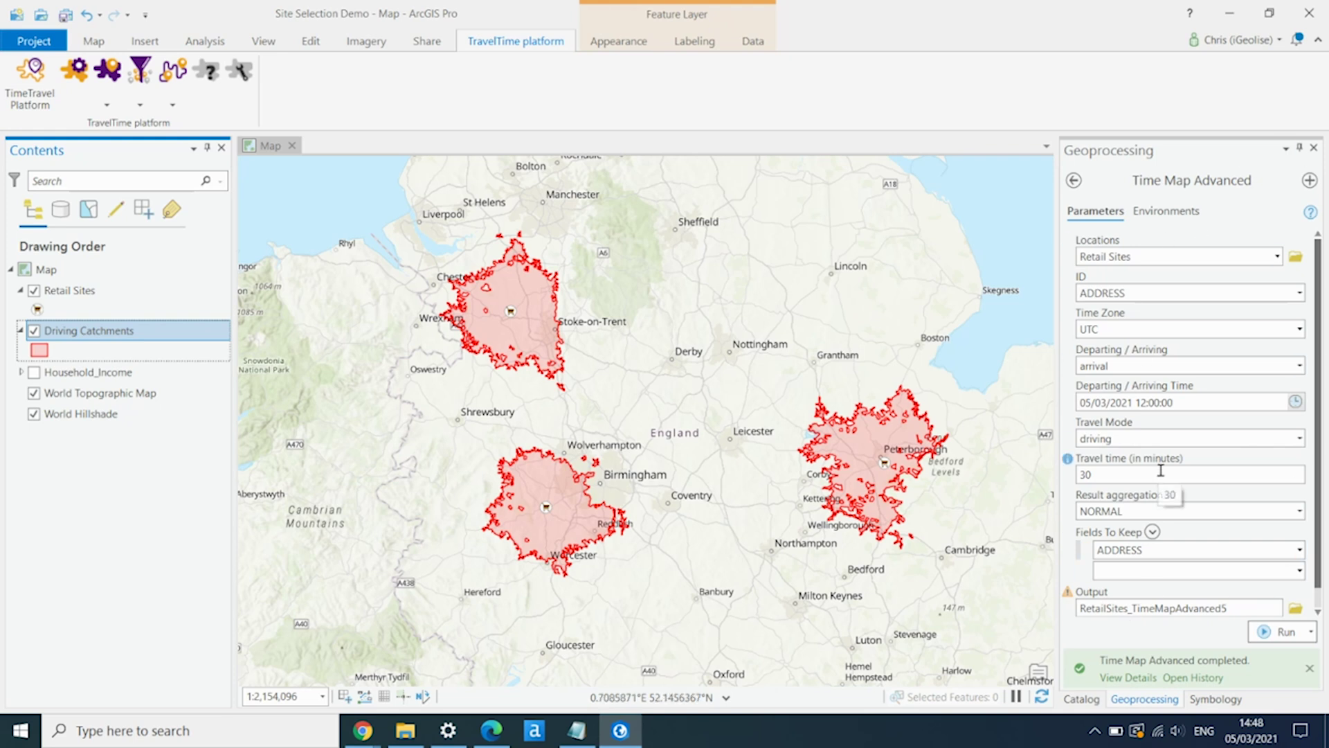
Rerun Time Map Advanced with public_transport, 60 minutes, output ending TimeMapAdvanced6
{"action": "left_click", "coordinate": [1300, 439]}
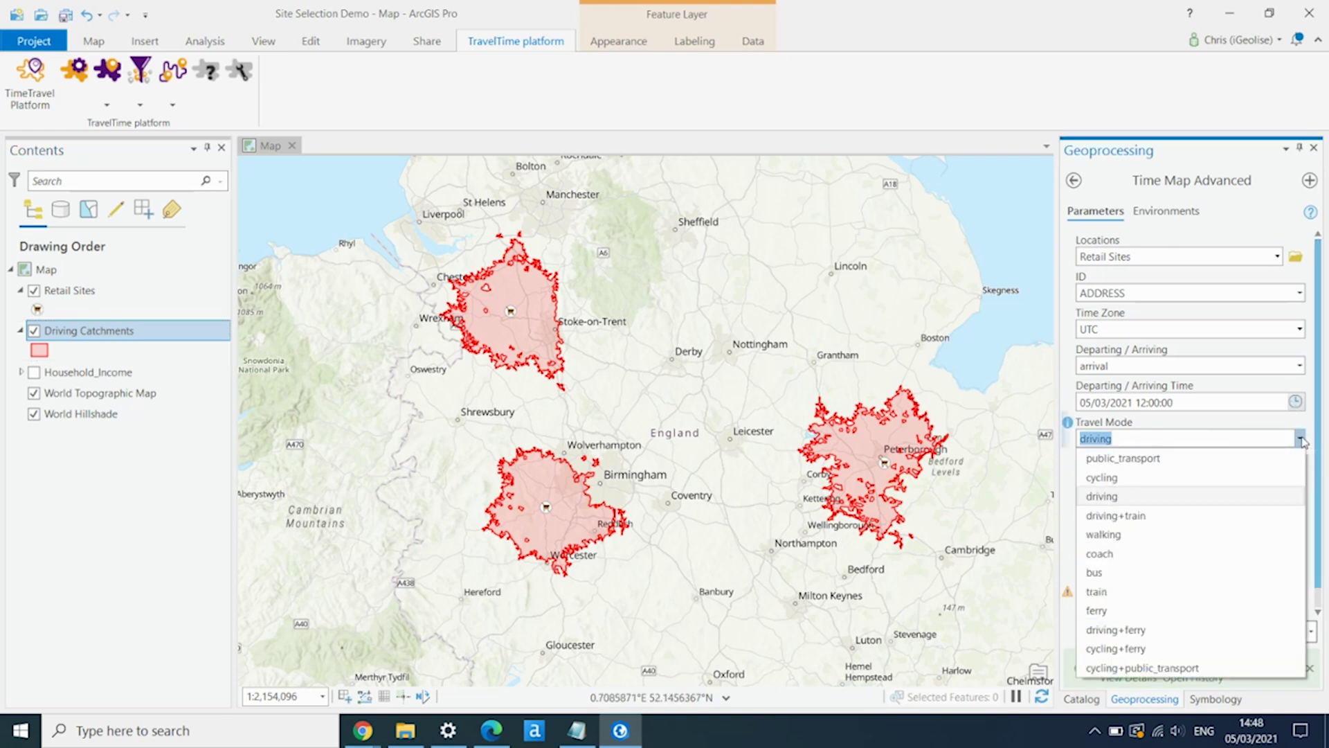
{"action": "left_click", "coordinate": [1127, 459]}
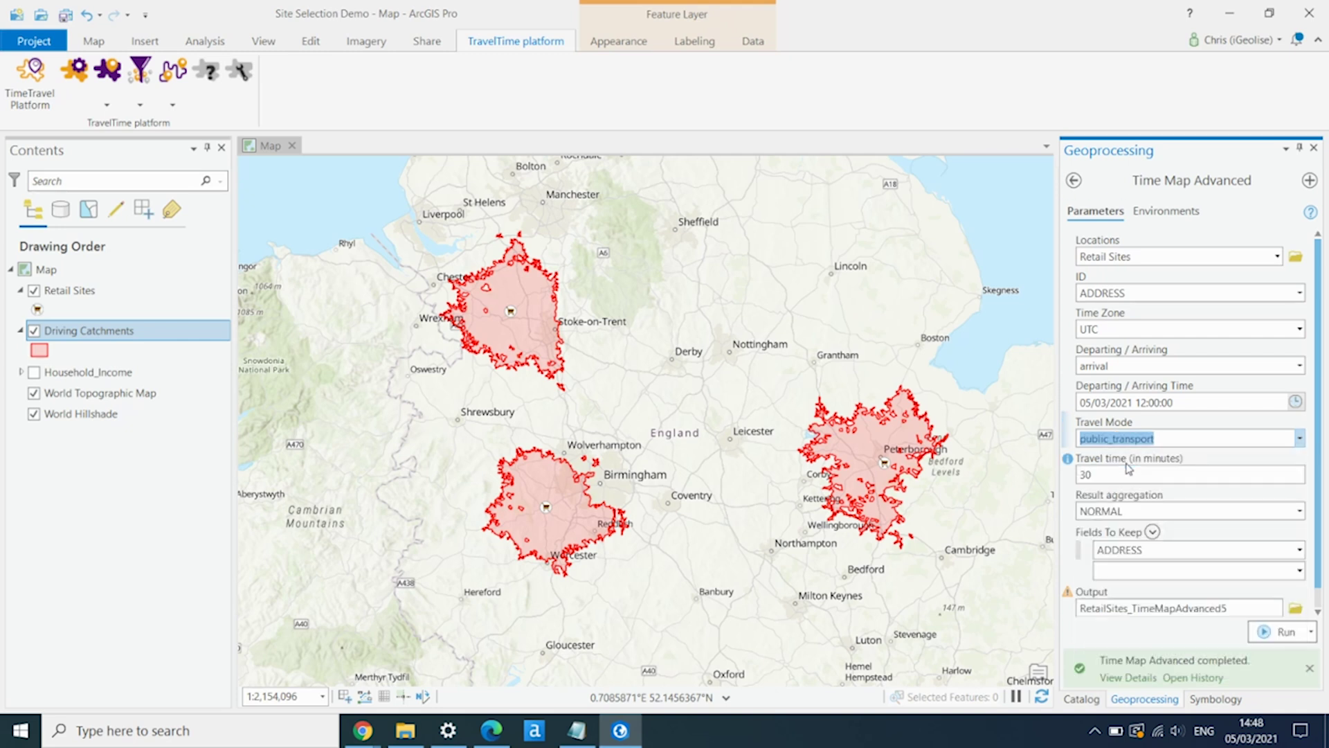
{"action": "left_click", "coordinate": [1102, 476]}
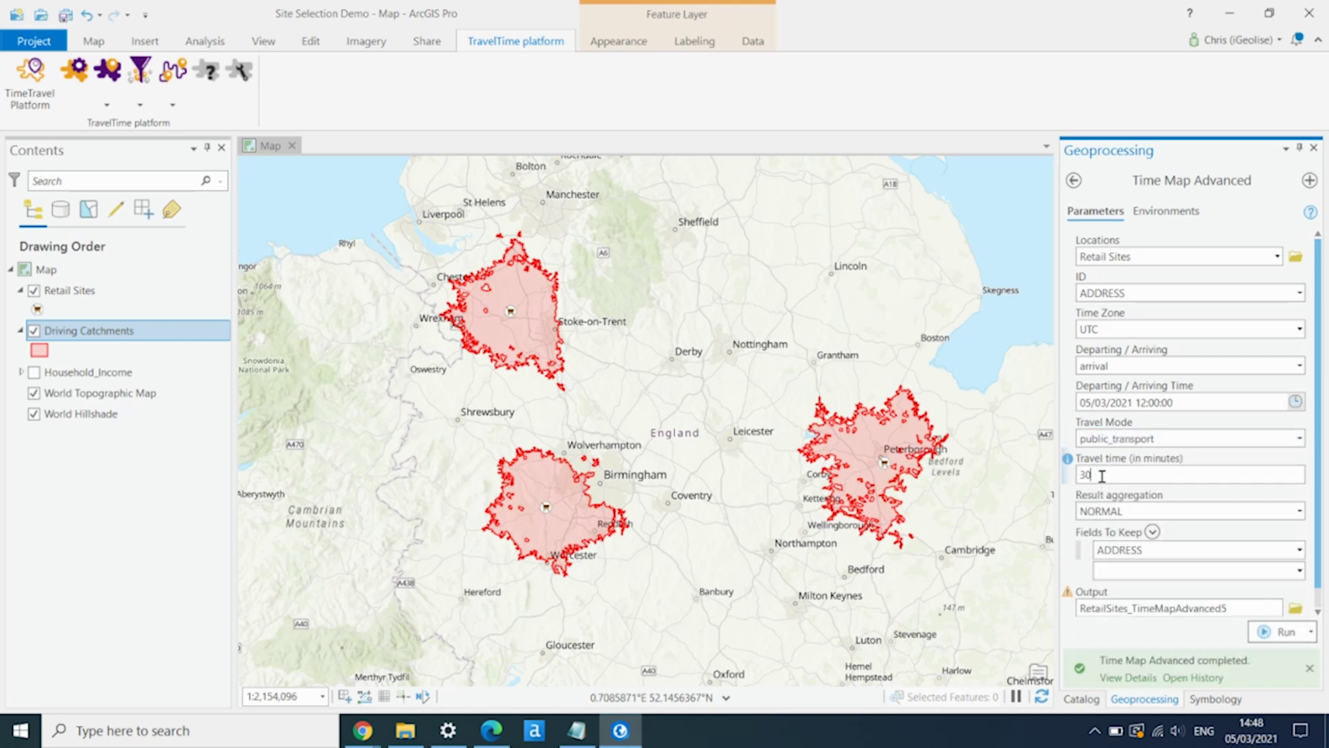
{"action": "type", "text": "60"}
{"action": "left_click", "coordinate": [1246, 610]}
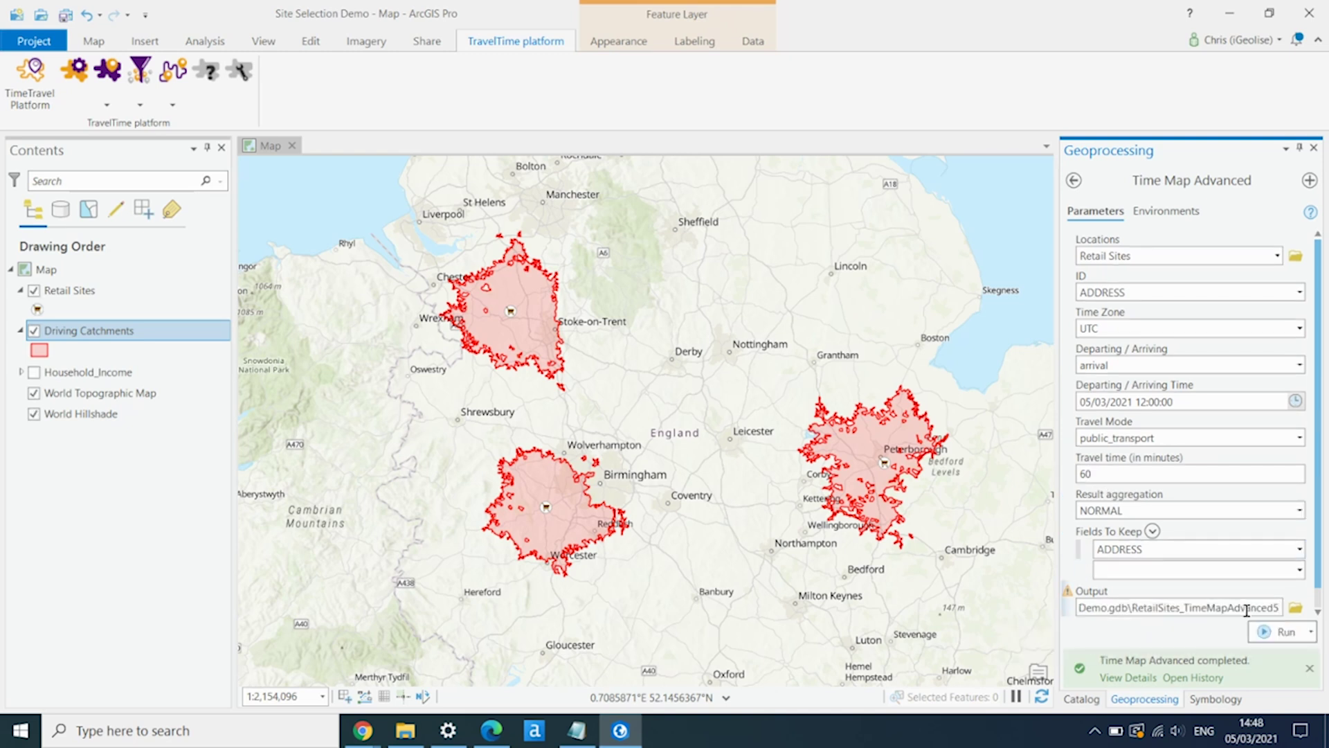
{"action": "key", "text": "BackSpace"}
{"action": "type", "text": "6"}
{"action": "left_click", "coordinate": [1267, 635]}
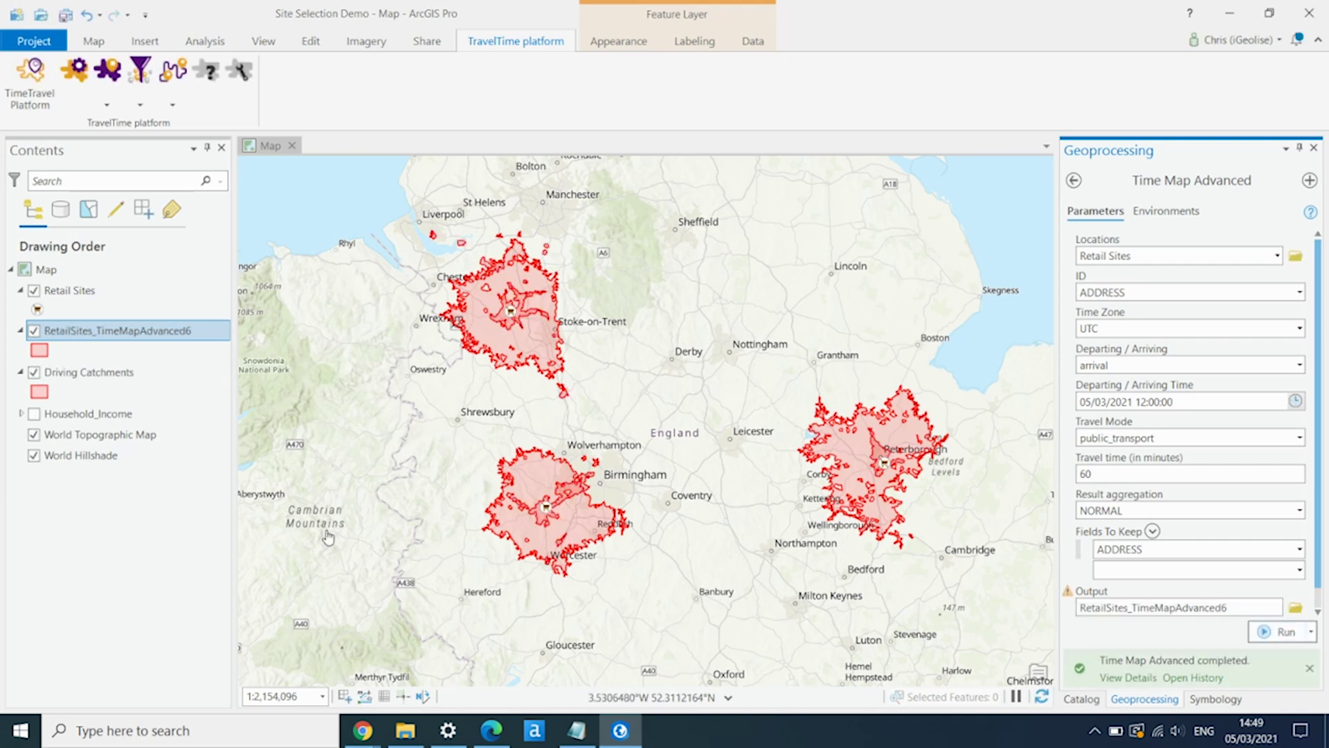
Rename the new public transport catchment layer to 'Public Catchments'
{"action": "left_click", "coordinate": [71, 332]}
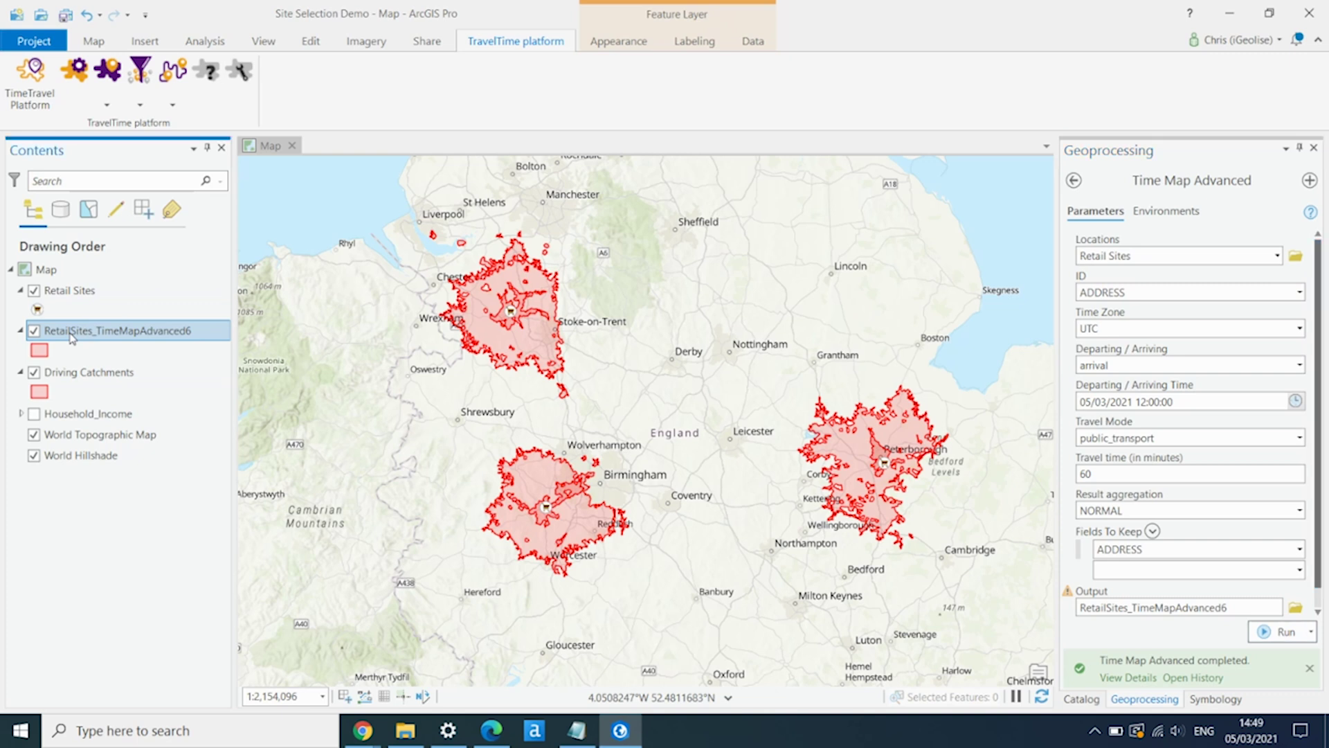
{"action": "type", "text": "Public Catchments"}
{"action": "key", "text": "Return"}
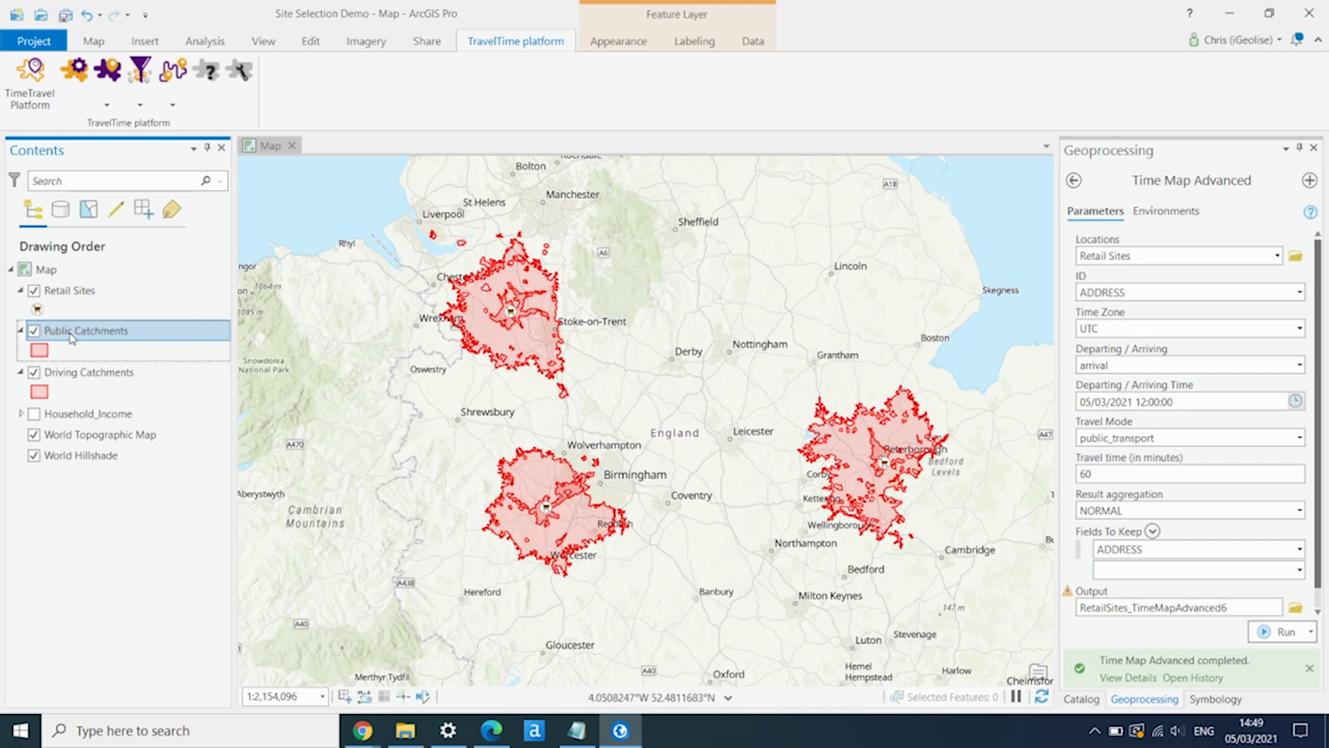
{"action": "left_click", "coordinate": [1301, 440]}
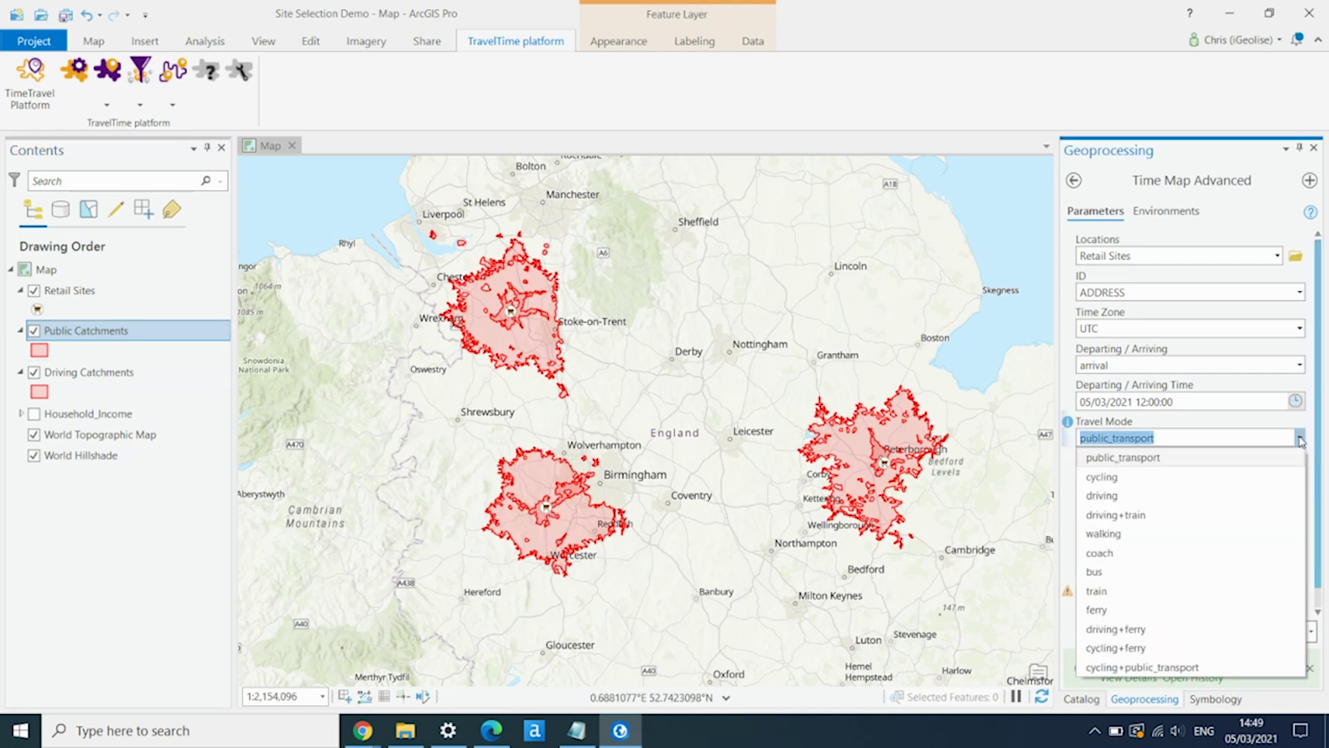
Rerun Time Map Advanced with cycling, 45 minutes, output ending TimeMapAdvanced7
{"action": "left_click", "coordinate": [1111, 479]}
{"action": "left_click", "coordinate": [1109, 477]}
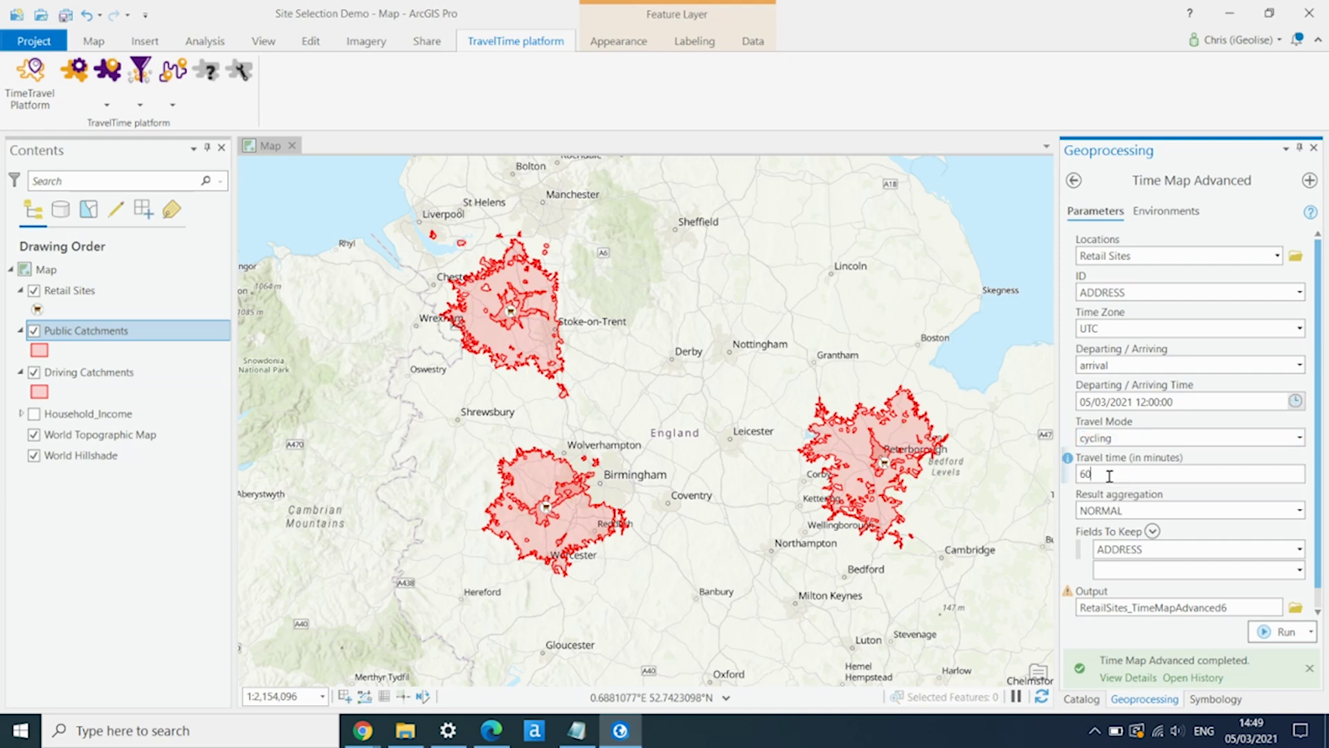
{"action": "type", "text": "45"}
{"action": "left_click", "coordinate": [1236, 605]}
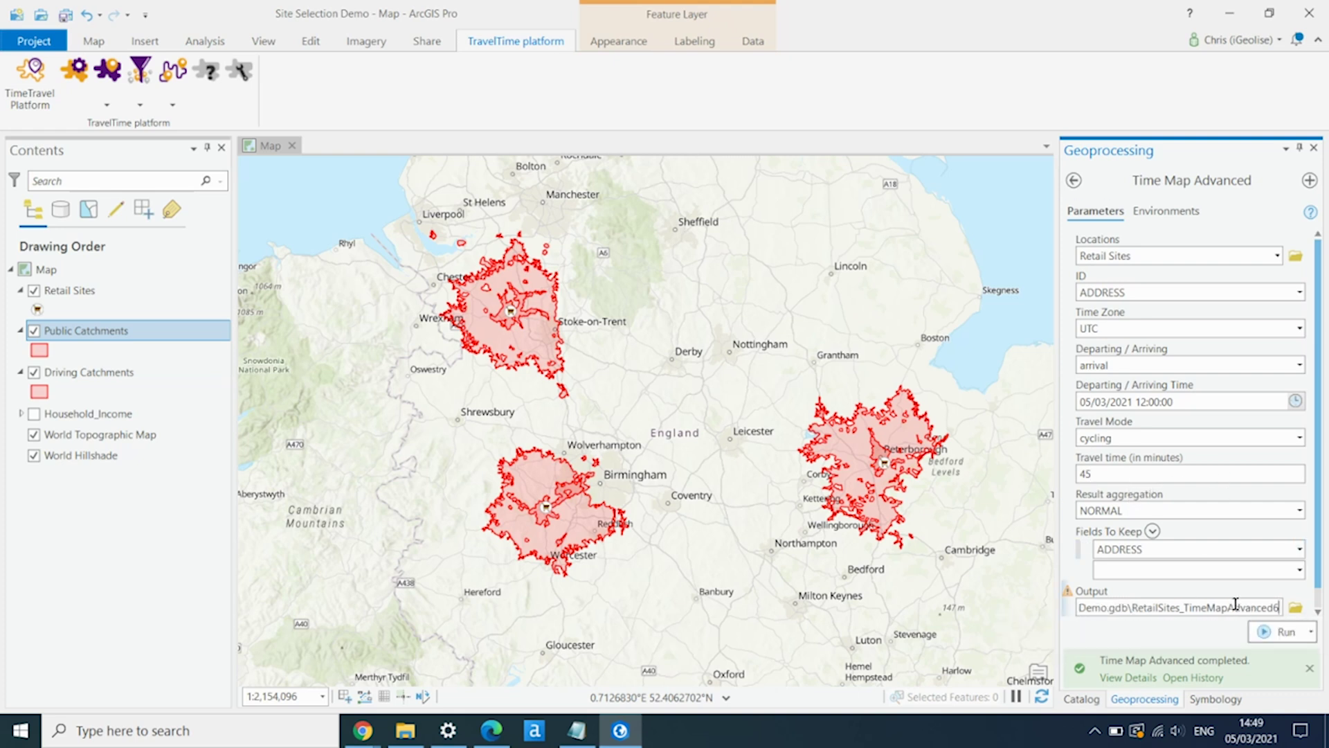
{"action": "key", "text": "BackSpace"}
{"action": "type", "text": "7"}
{"action": "left_click", "coordinate": [1273, 632]}
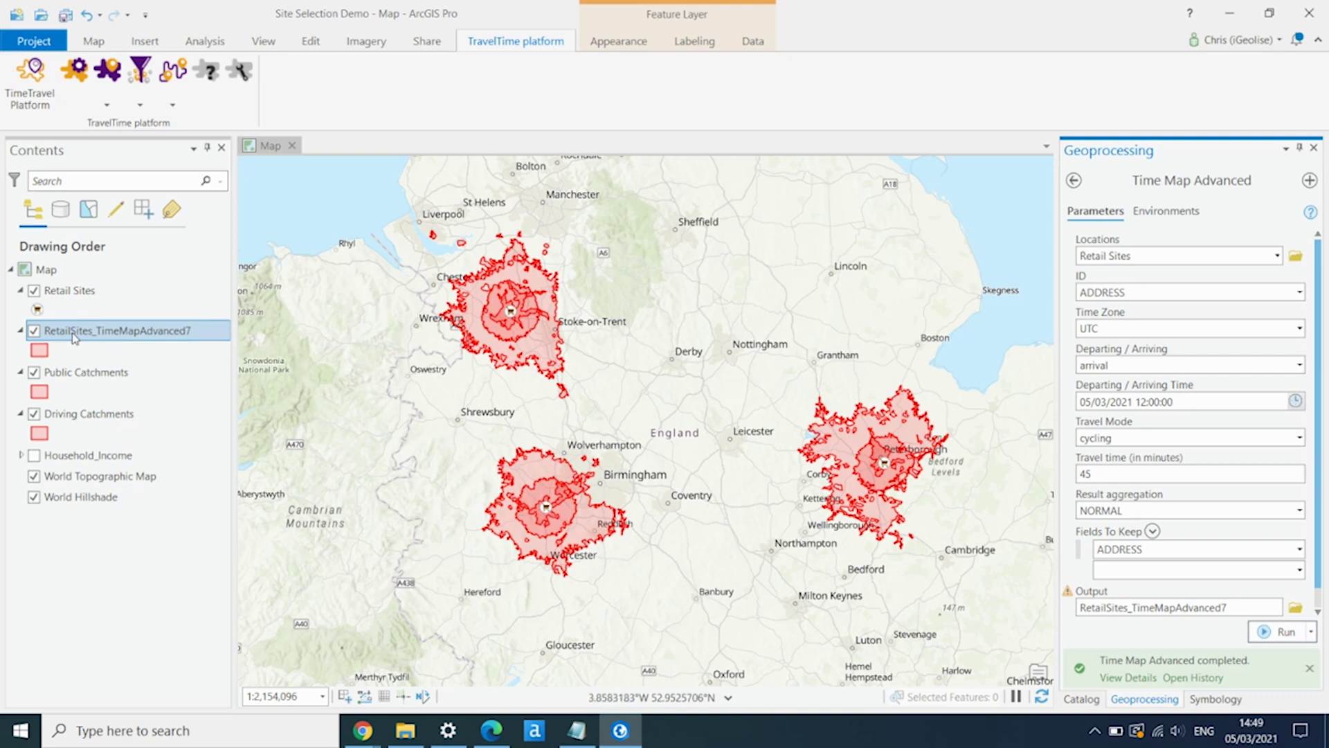
Rename the new cycling catchment layer to 'Cycling Catchments'
{"action": "left_click", "coordinate": [113, 332]}
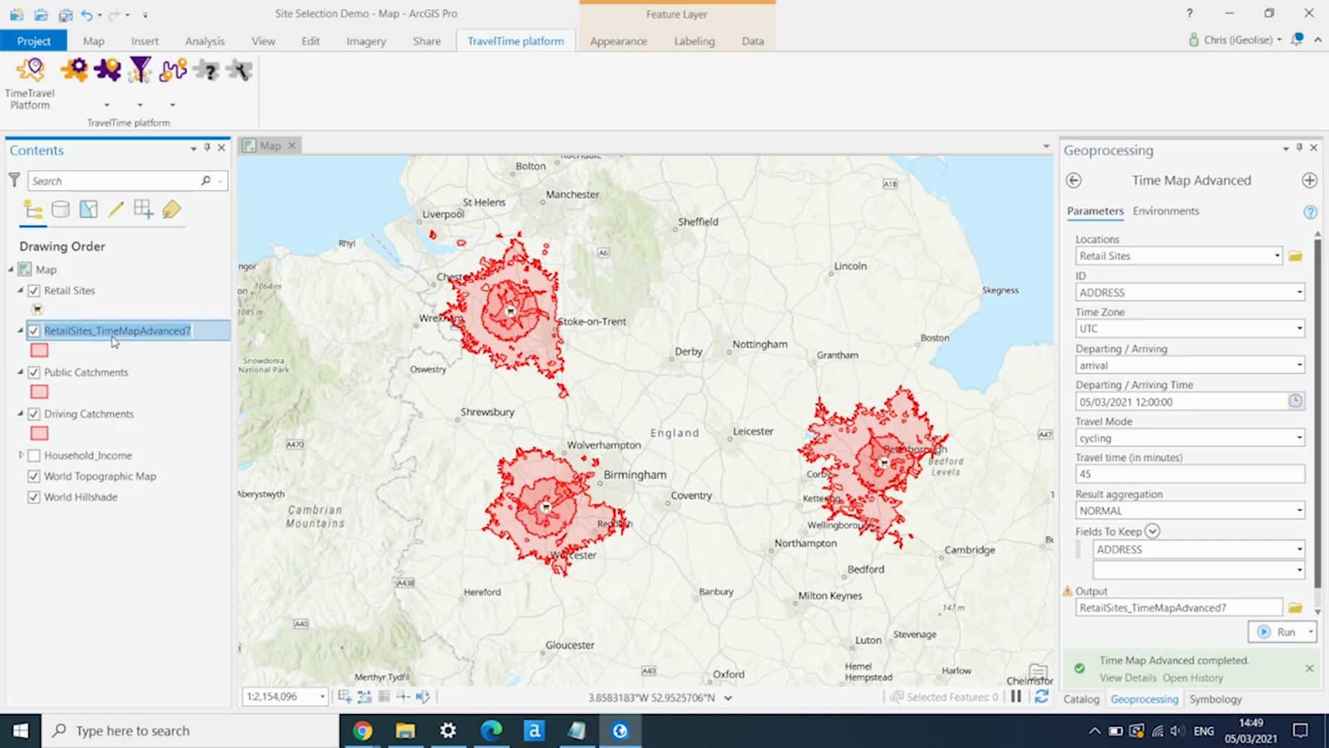
{"action": "type", "text": "dycling Ca"}
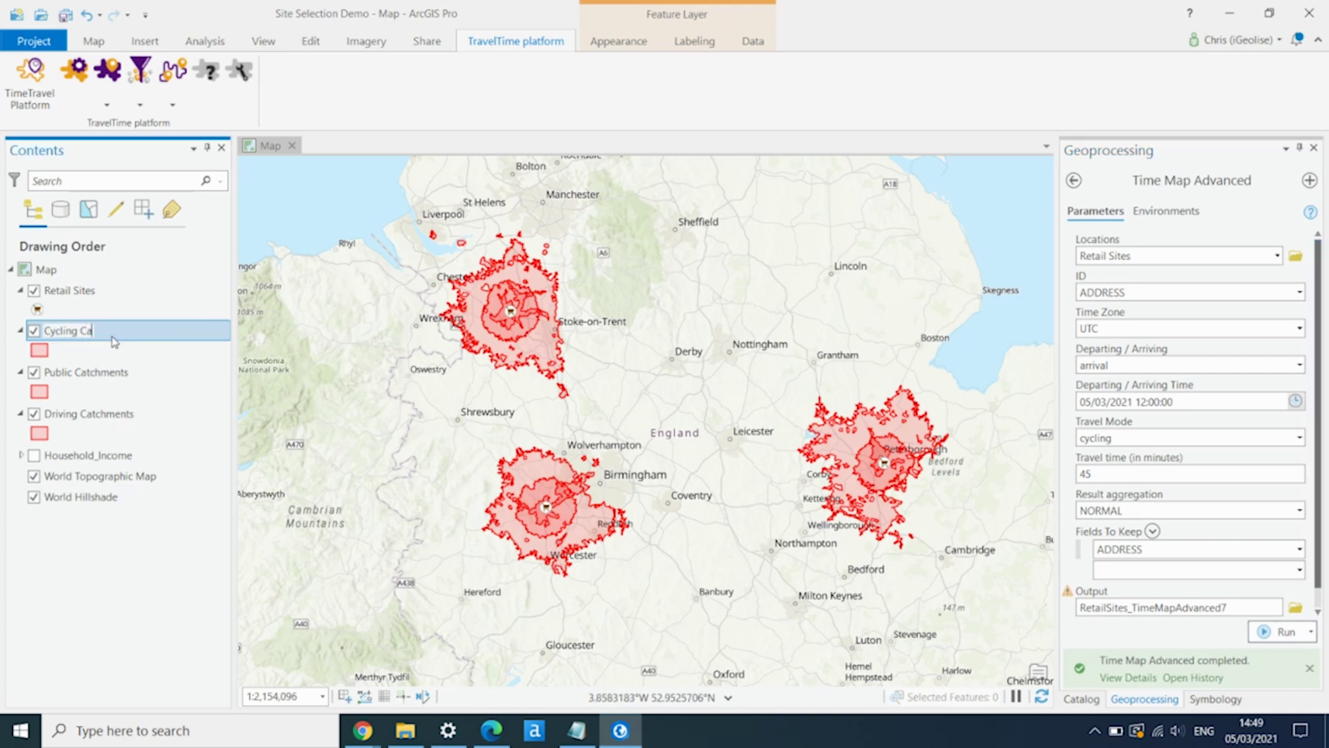
{"action": "type", "text": "tchments"}
{"action": "key", "text": "Return"}
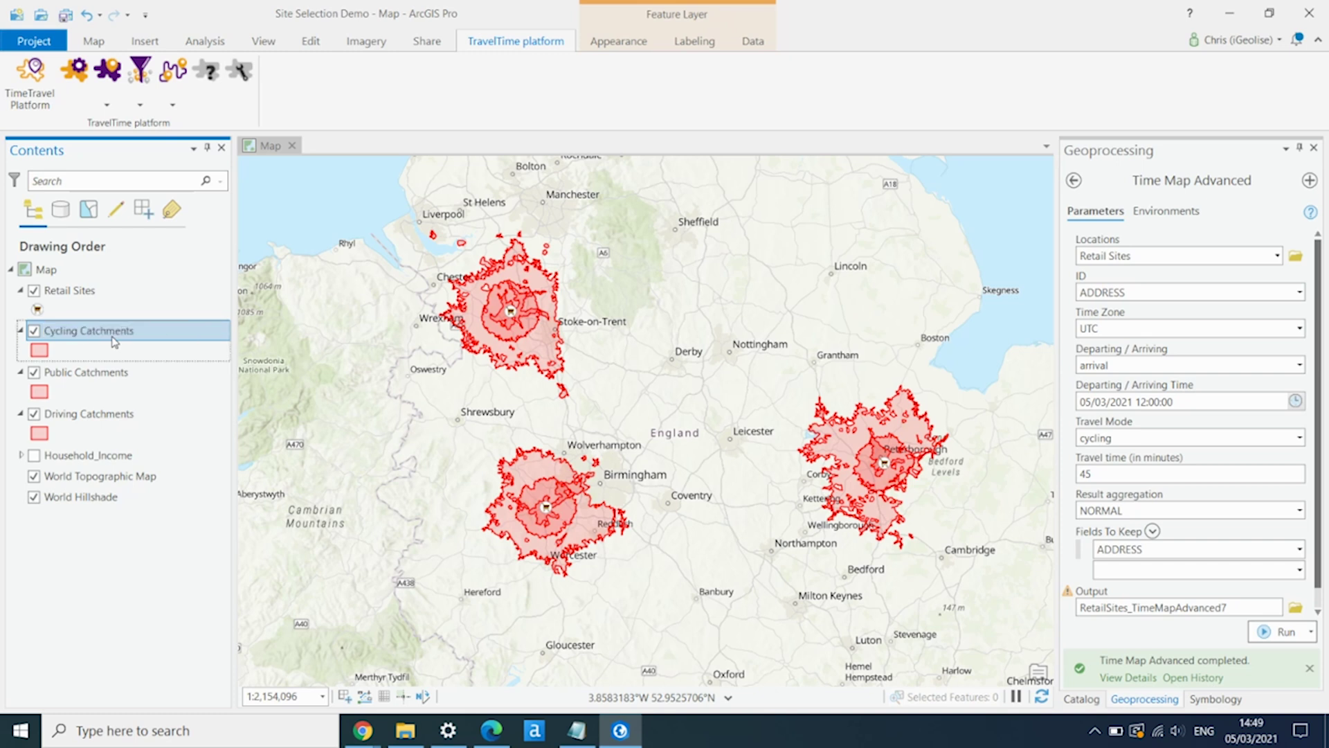
{"action": "right_click", "coordinate": [90, 376]}
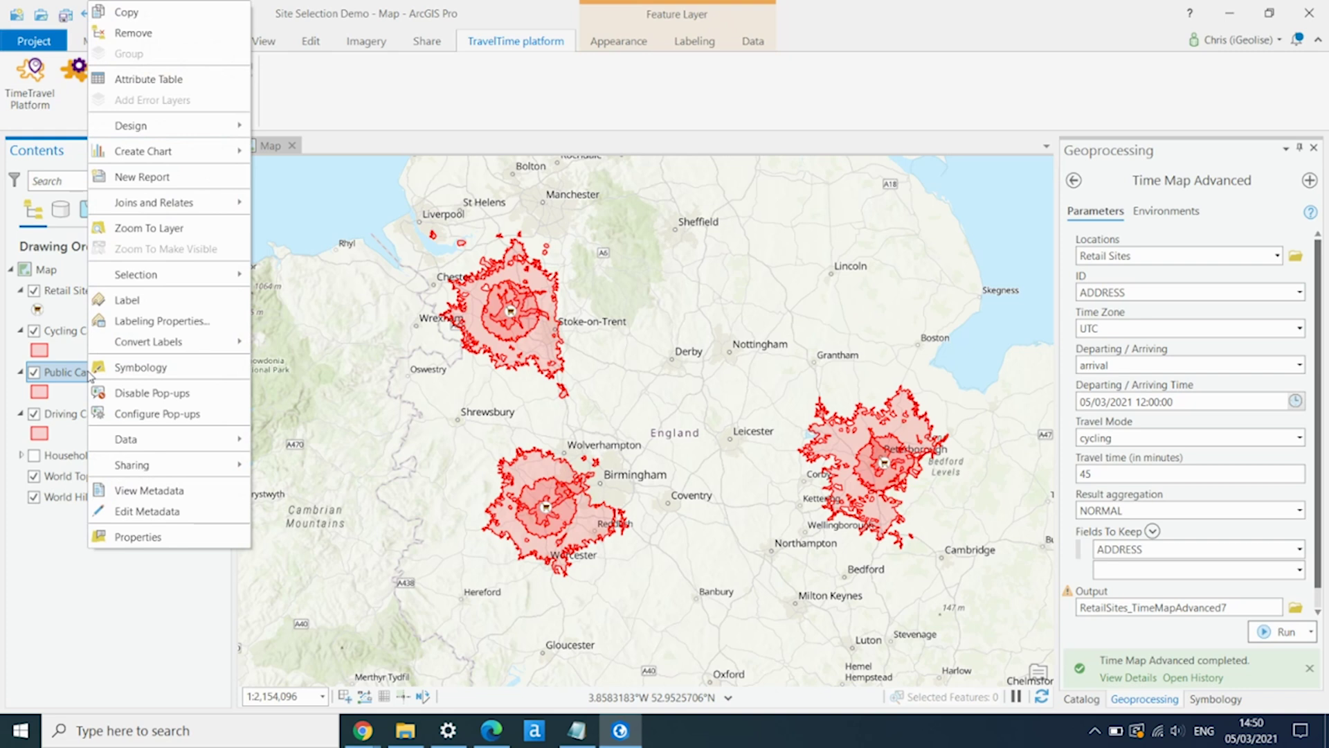
Fill Public Catchments with dark purple (HEX 160075) at 70% transparency and apply
{"action": "left_click", "coordinate": [148, 374]}
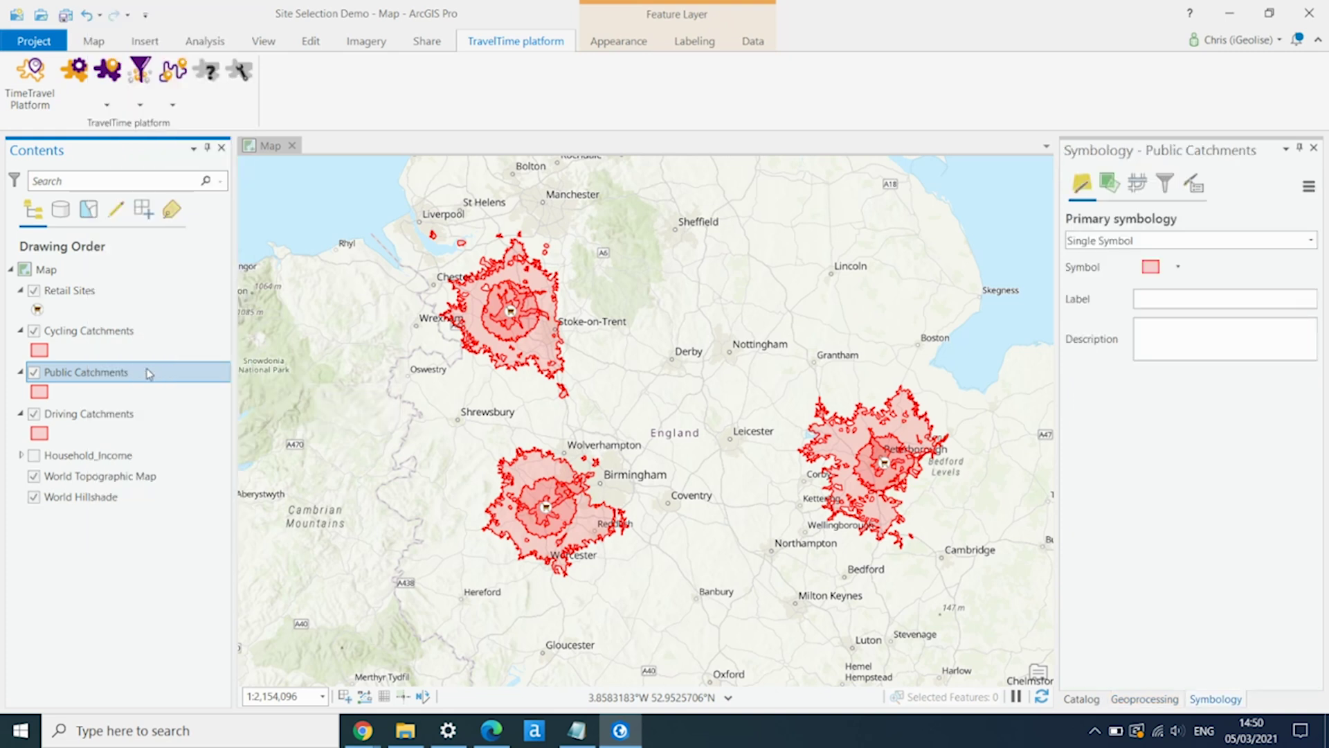
{"action": "left_click", "coordinate": [1179, 265]}
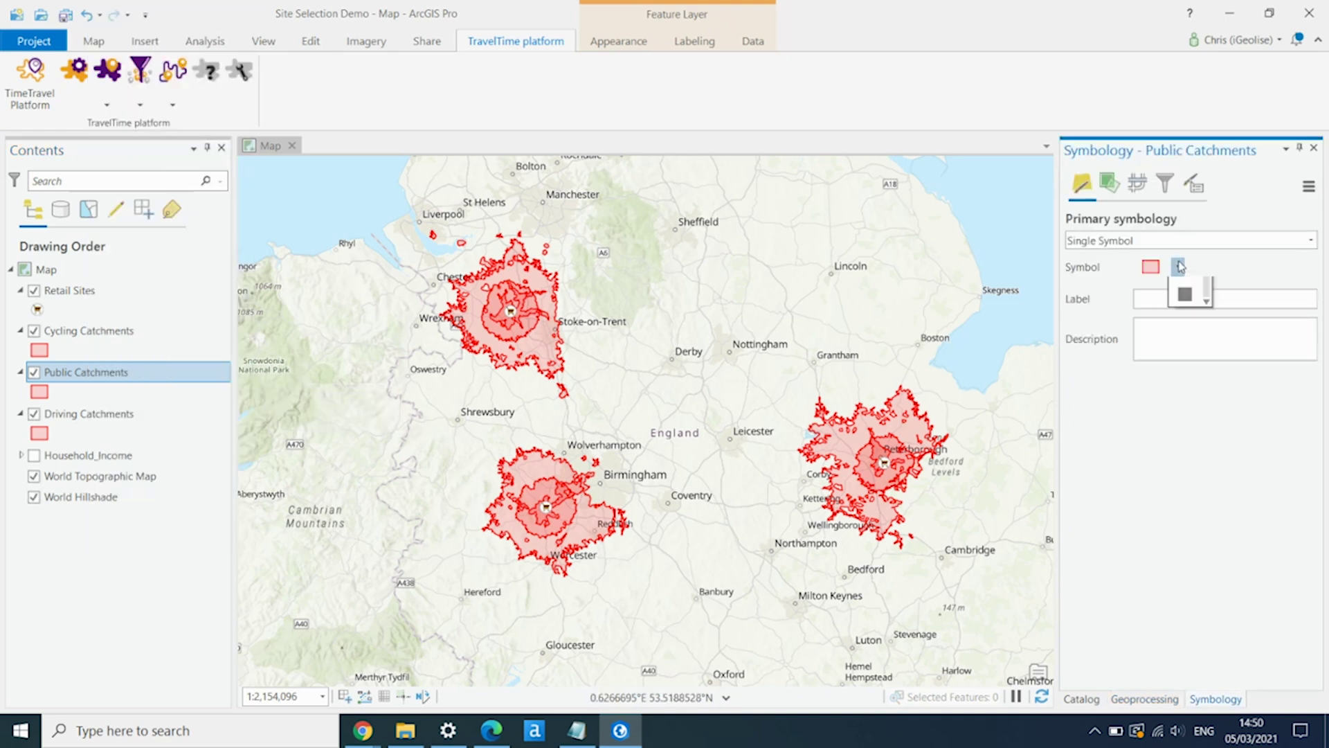
{"action": "left_click", "coordinate": [1152, 268]}
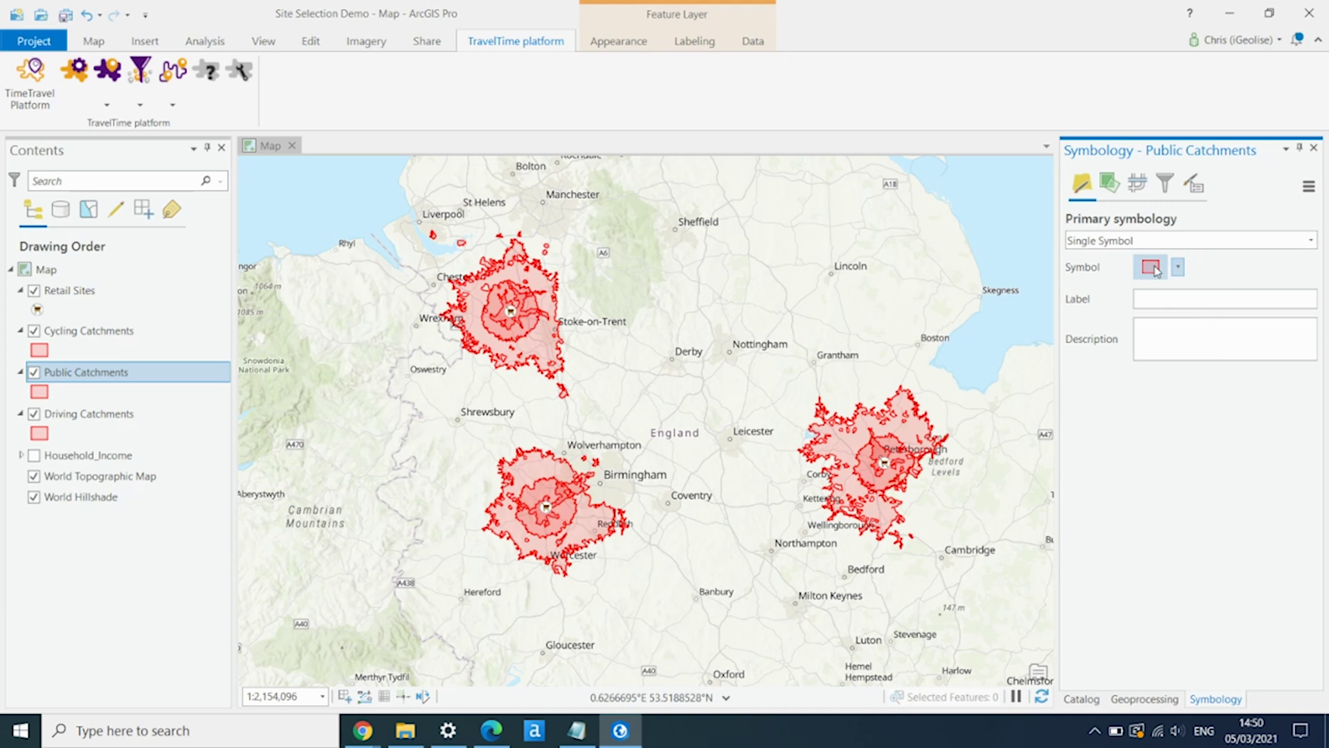
{"action": "left_click", "coordinate": [1153, 267]}
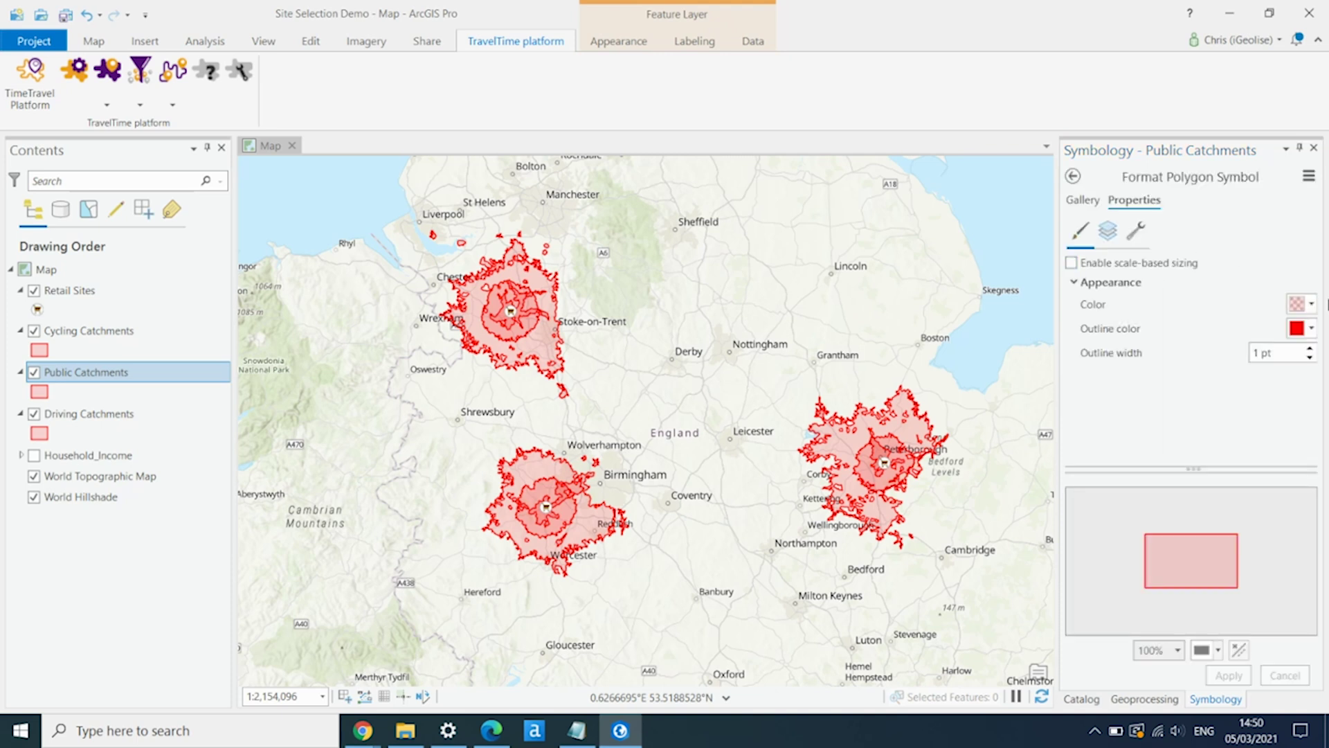
{"action": "left_click", "coordinate": [1313, 307]}
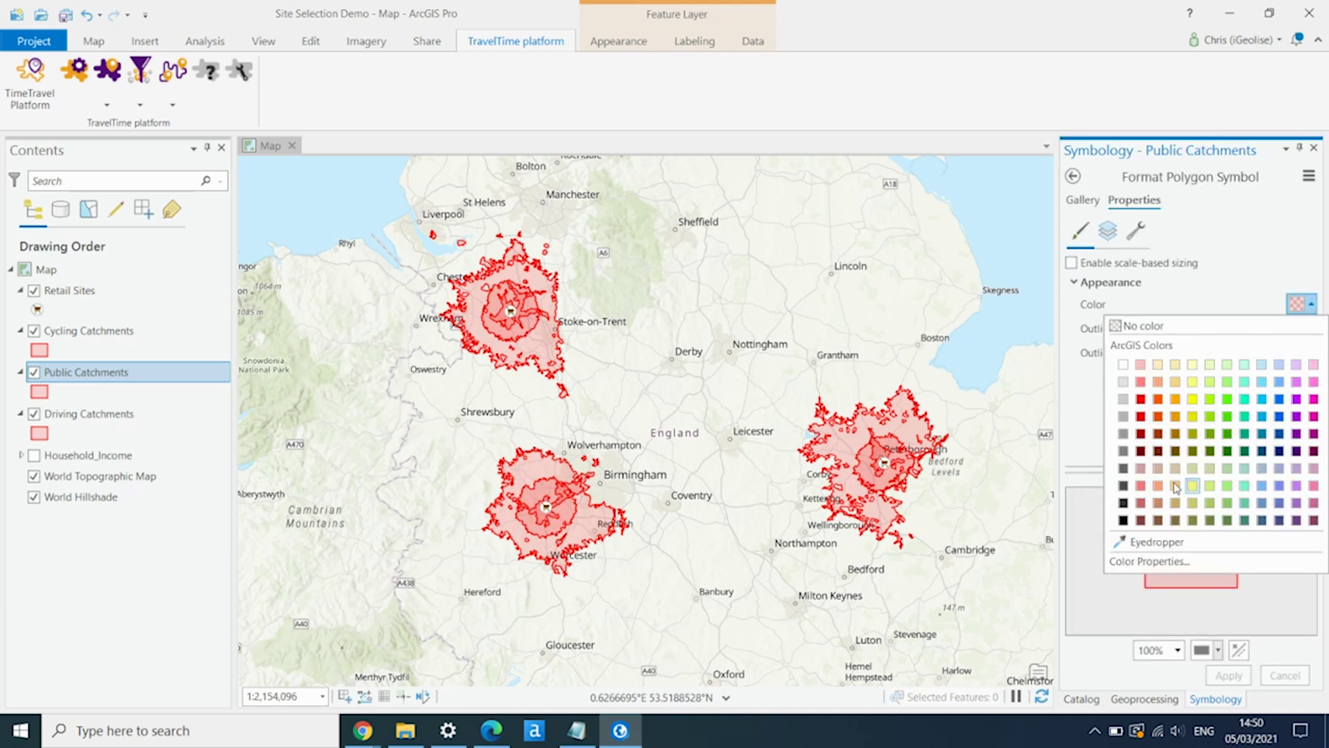
{"action": "left_click", "coordinate": [1131, 562]}
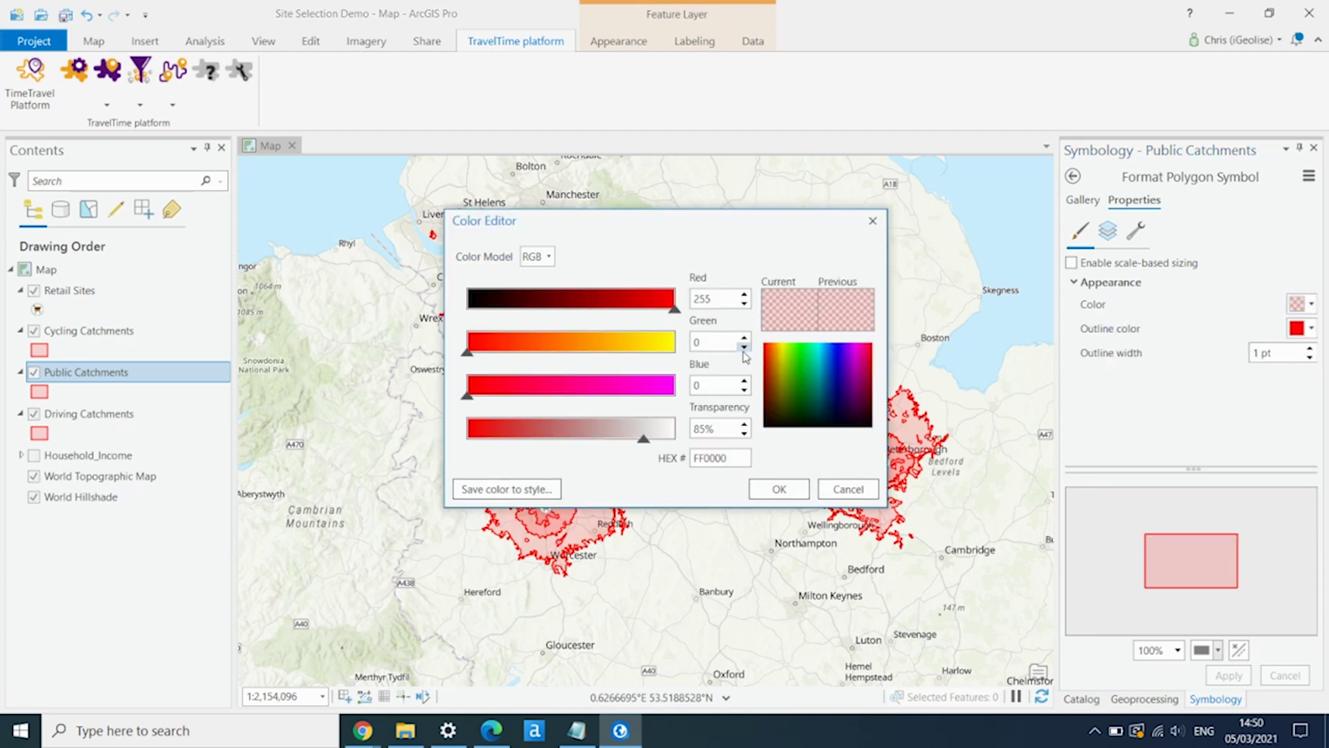
{"action": "left_click", "coordinate": [837, 386]}
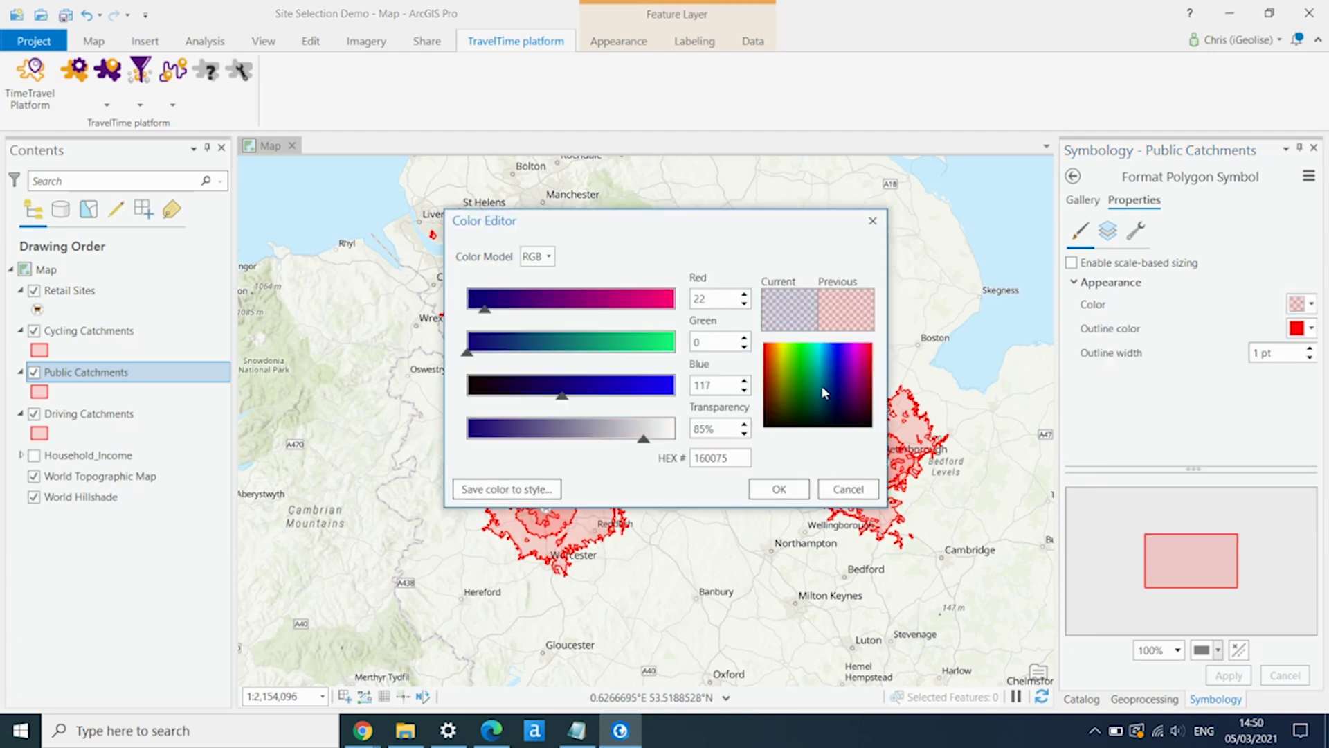
{"action": "left_click", "coordinate": [706, 429]}
{"action": "key", "text": "BackSpace"}
{"action": "key", "text": "BackSpace"}
{"action": "type", "text": "70"}
{"action": "left_click", "coordinate": [775, 489]}
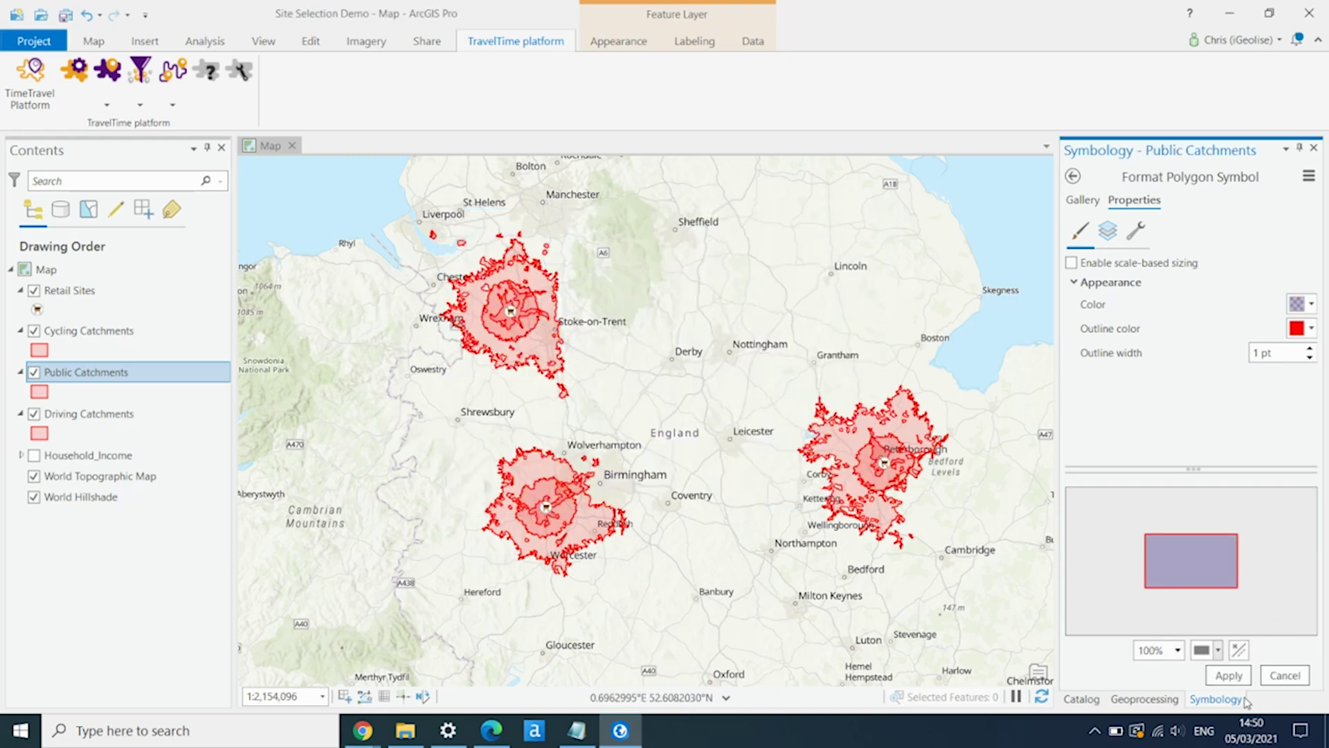
{"action": "left_click", "coordinate": [1233, 676]}
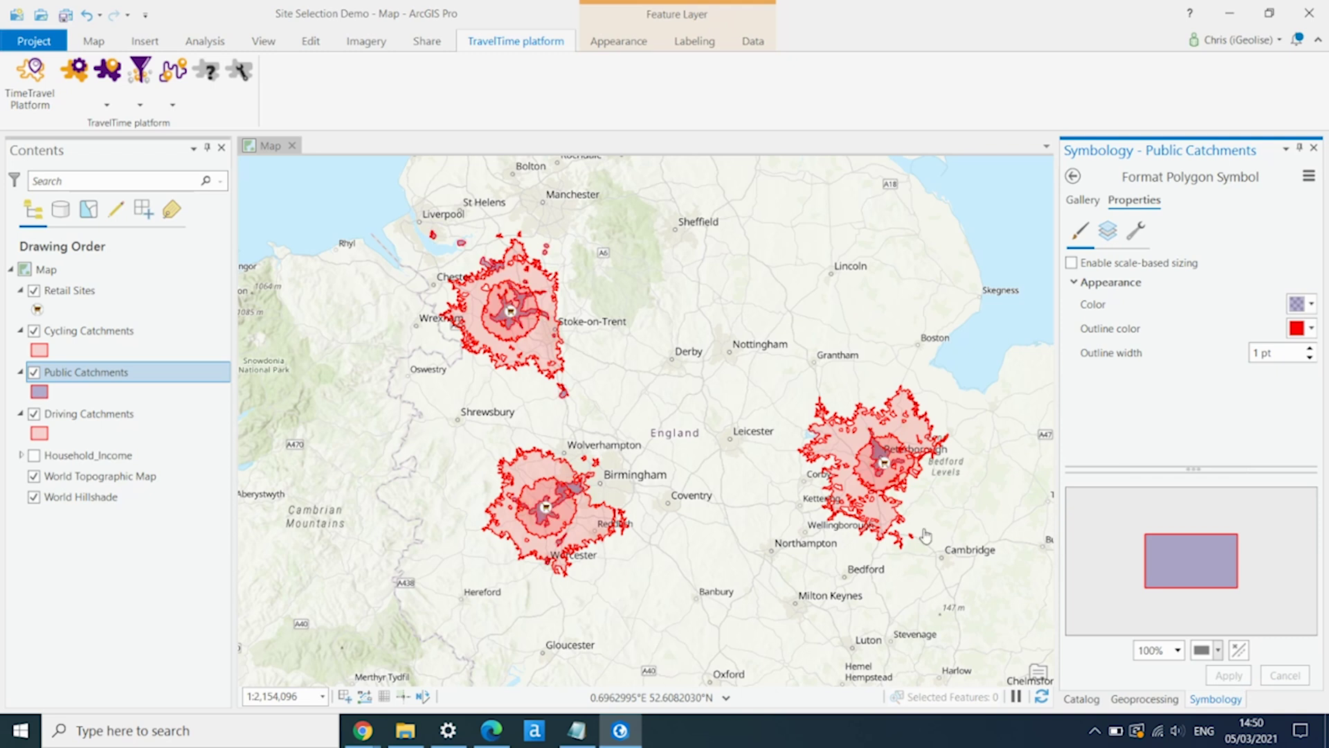
Give Cycling Catchments a yellow-green RGB 208,225,0 fill at 70% transparency, keeping the red outline
{"action": "left_click", "coordinate": [72, 335]}
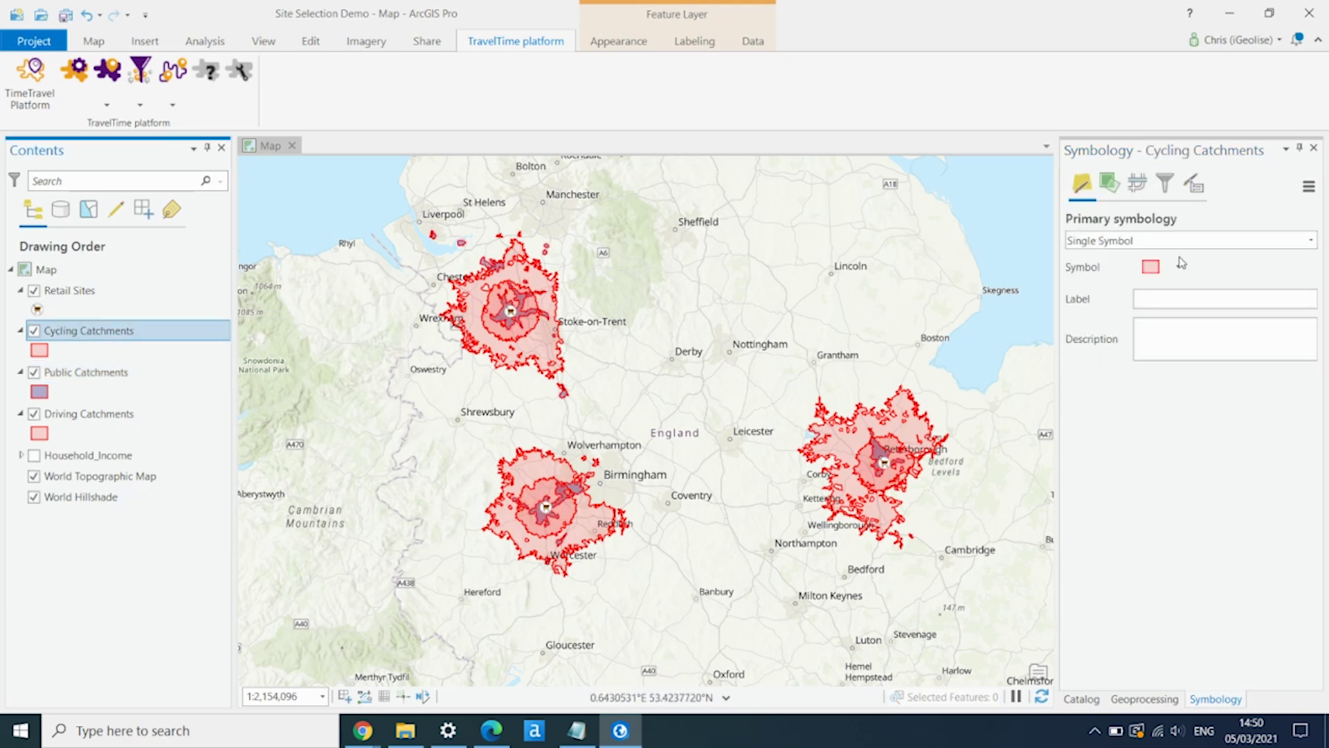
{"action": "left_click", "coordinate": [1150, 266]}
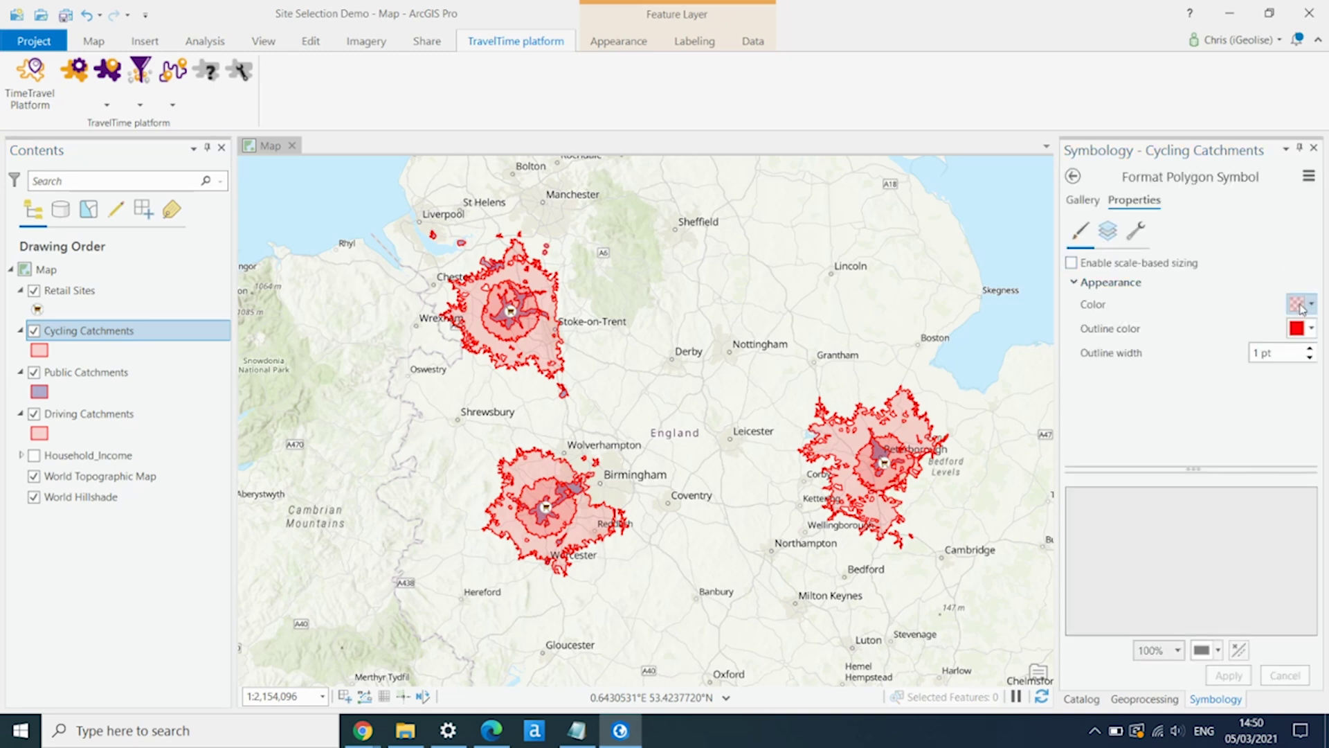
{"action": "left_click", "coordinate": [1311, 307]}
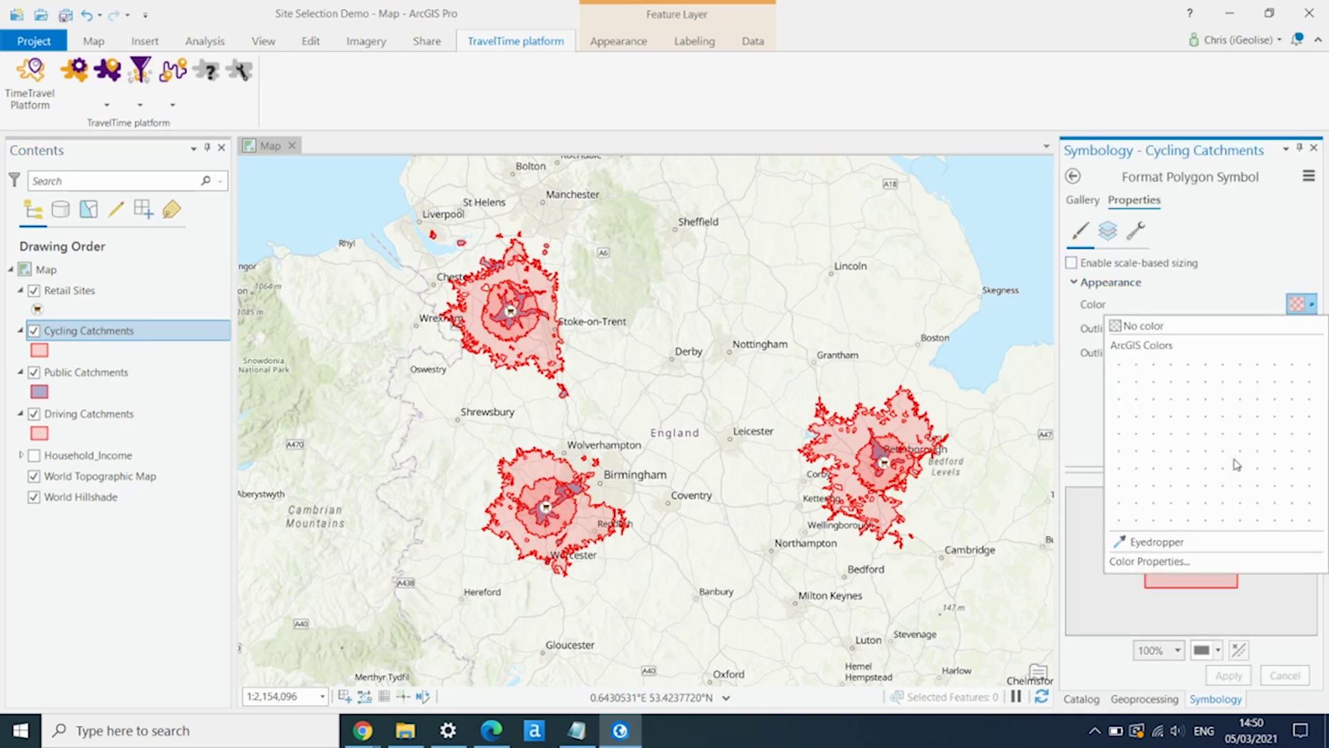
{"action": "left_click", "coordinate": [1160, 559]}
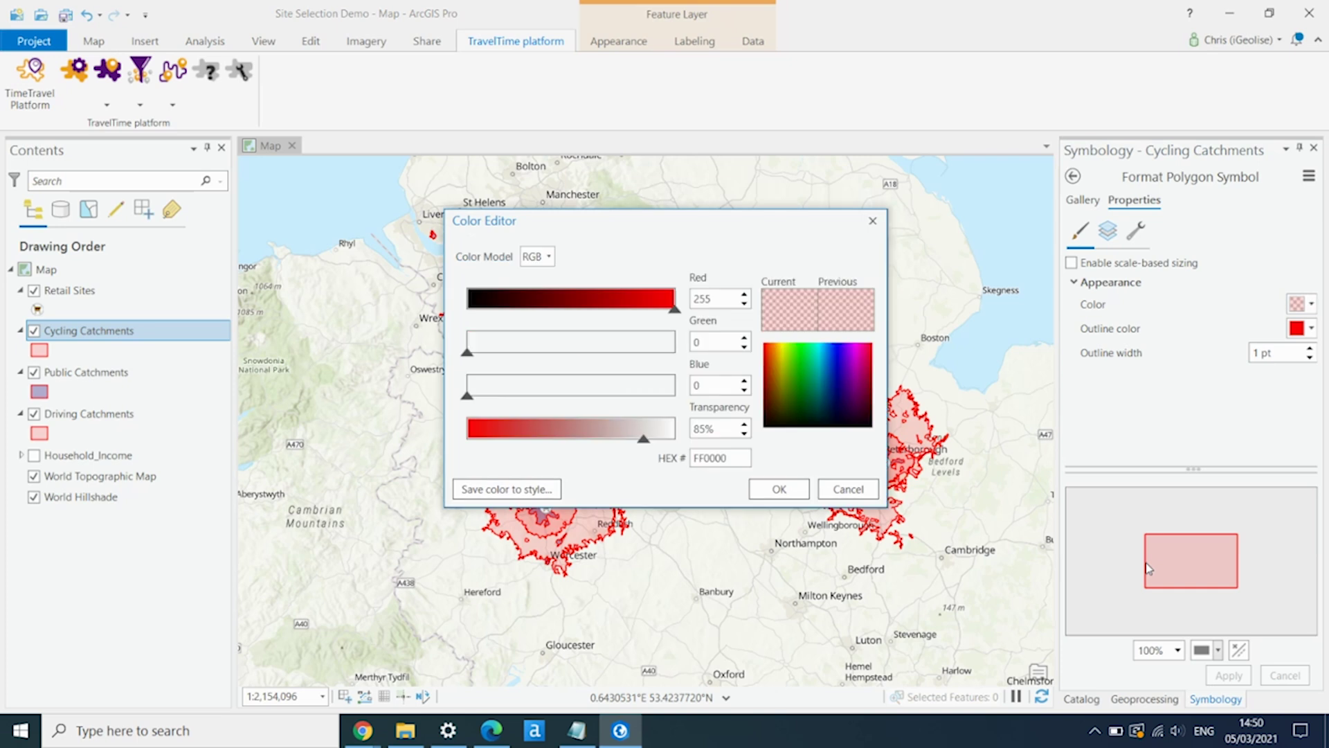
{"action": "left_click", "coordinate": [783, 357]}
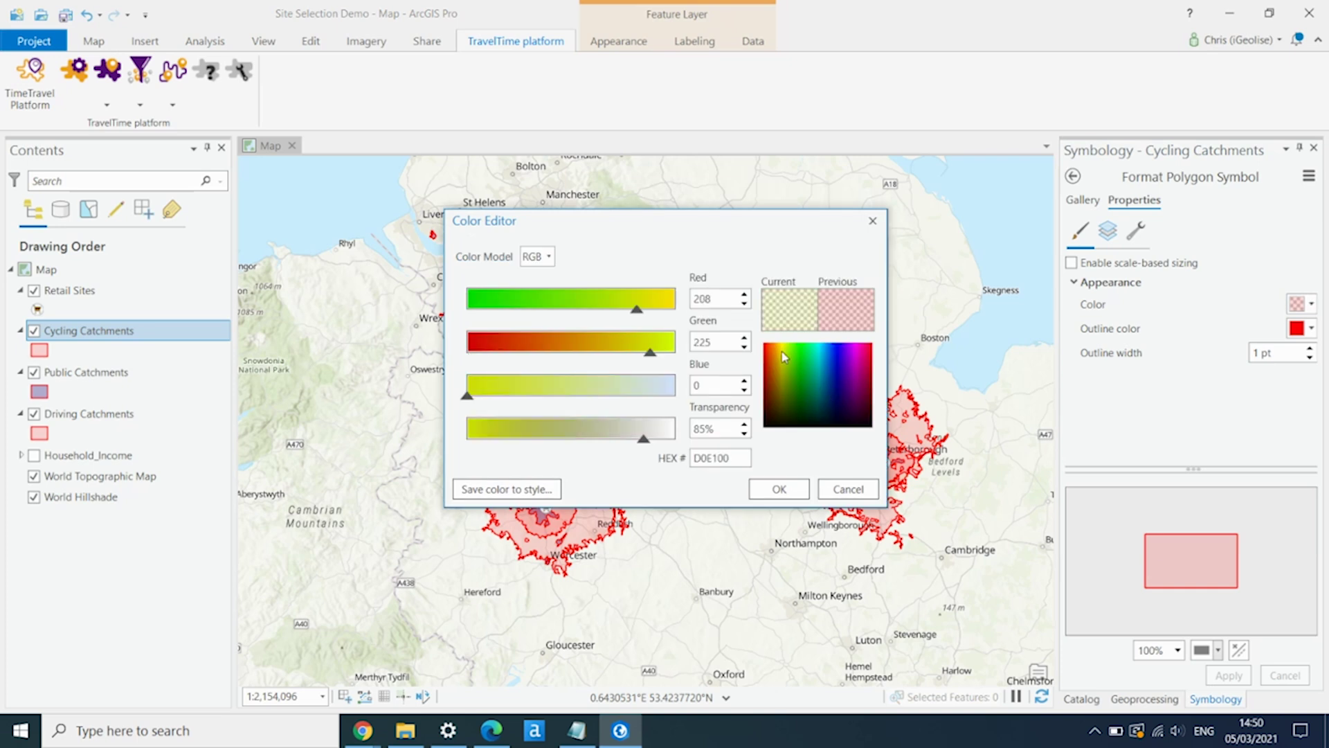
{"action": "double_click", "coordinate": [703, 427]}
{"action": "type", "text": "70"}
{"action": "left_click", "coordinate": [780, 491]}
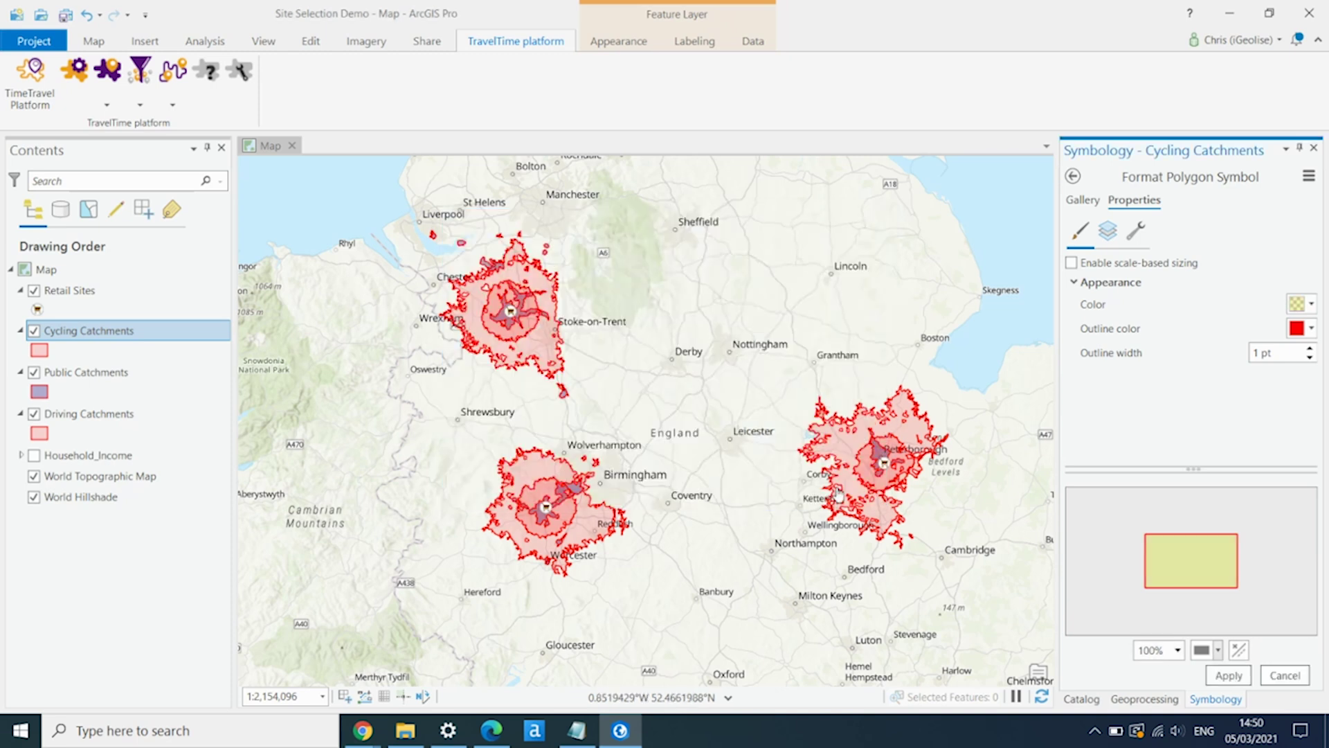
{"action": "left_click", "coordinate": [1229, 675]}
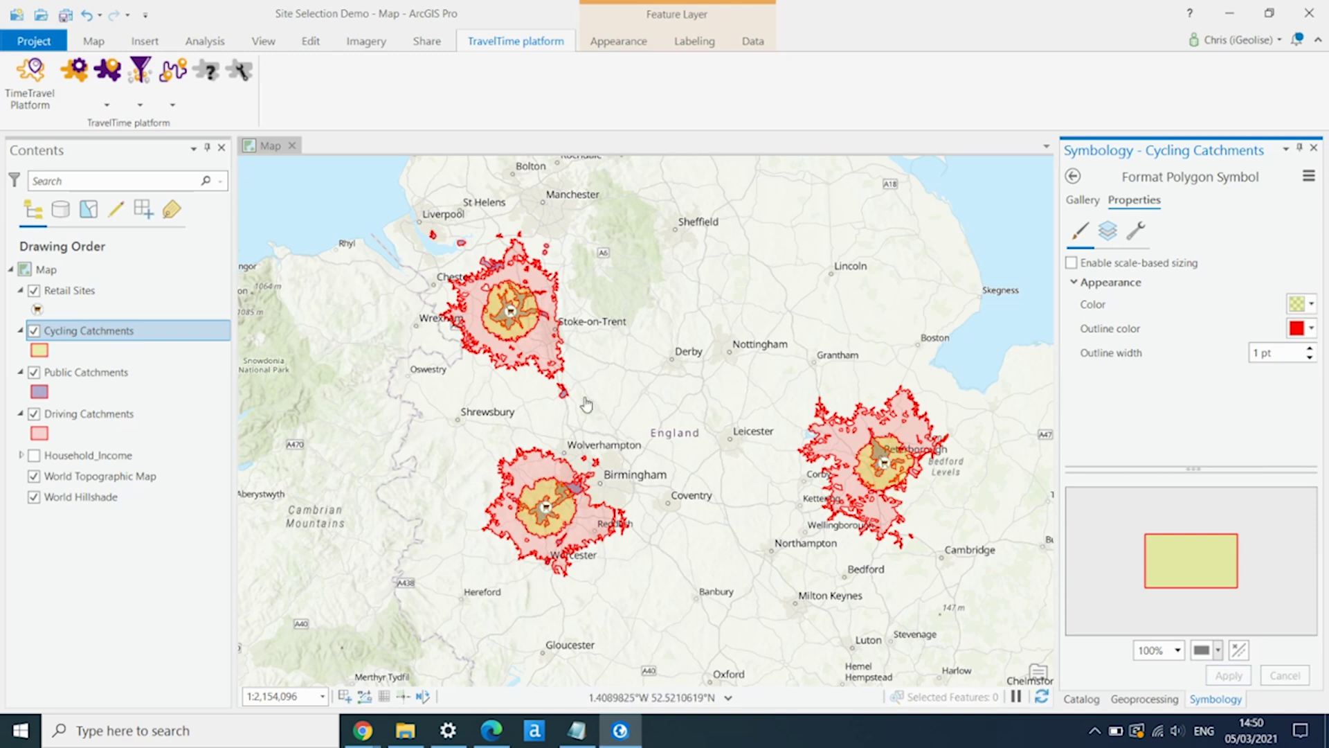
Toggle the Public and Cycling Catchments layers off and back on to compare the map
{"action": "scroll", "coordinate": [486, 287], "scroll_direction": "down", "scroll_amount": 2}
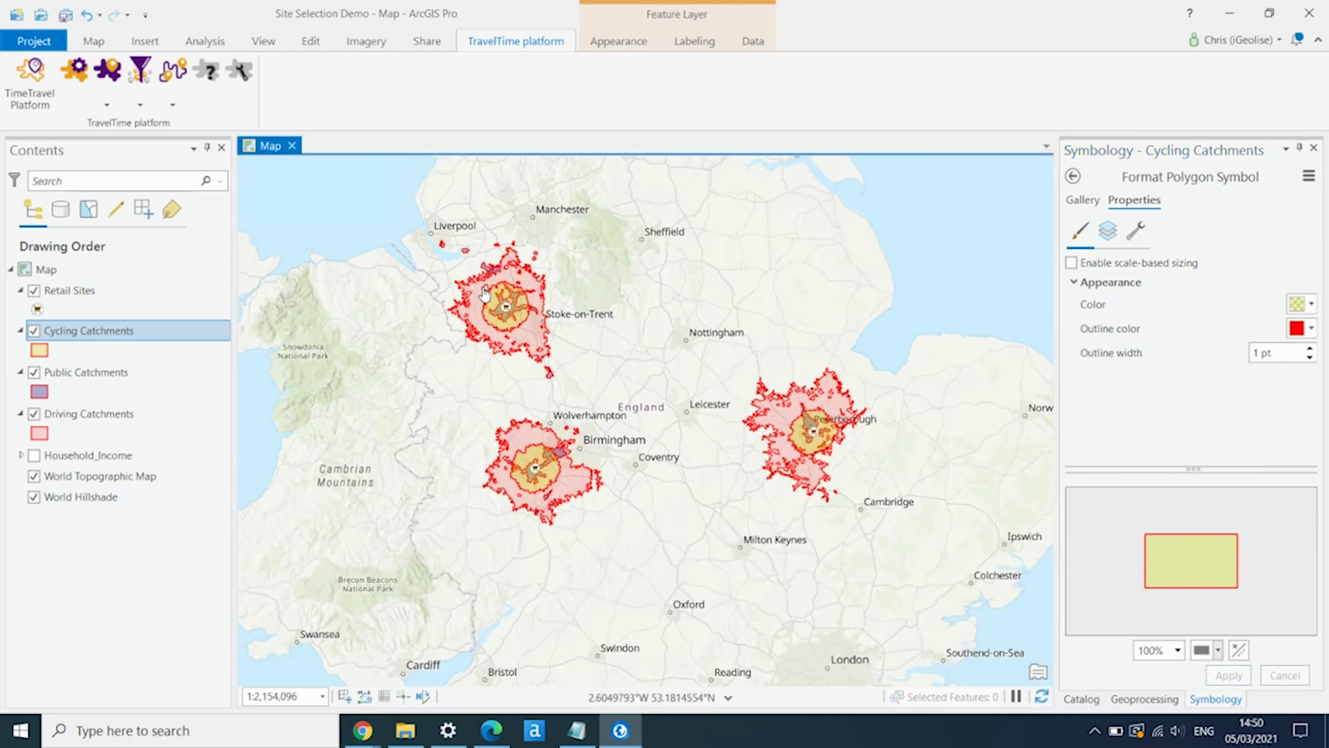
{"action": "scroll", "coordinate": [486, 294], "scroll_direction": "up", "scroll_amount": 5}
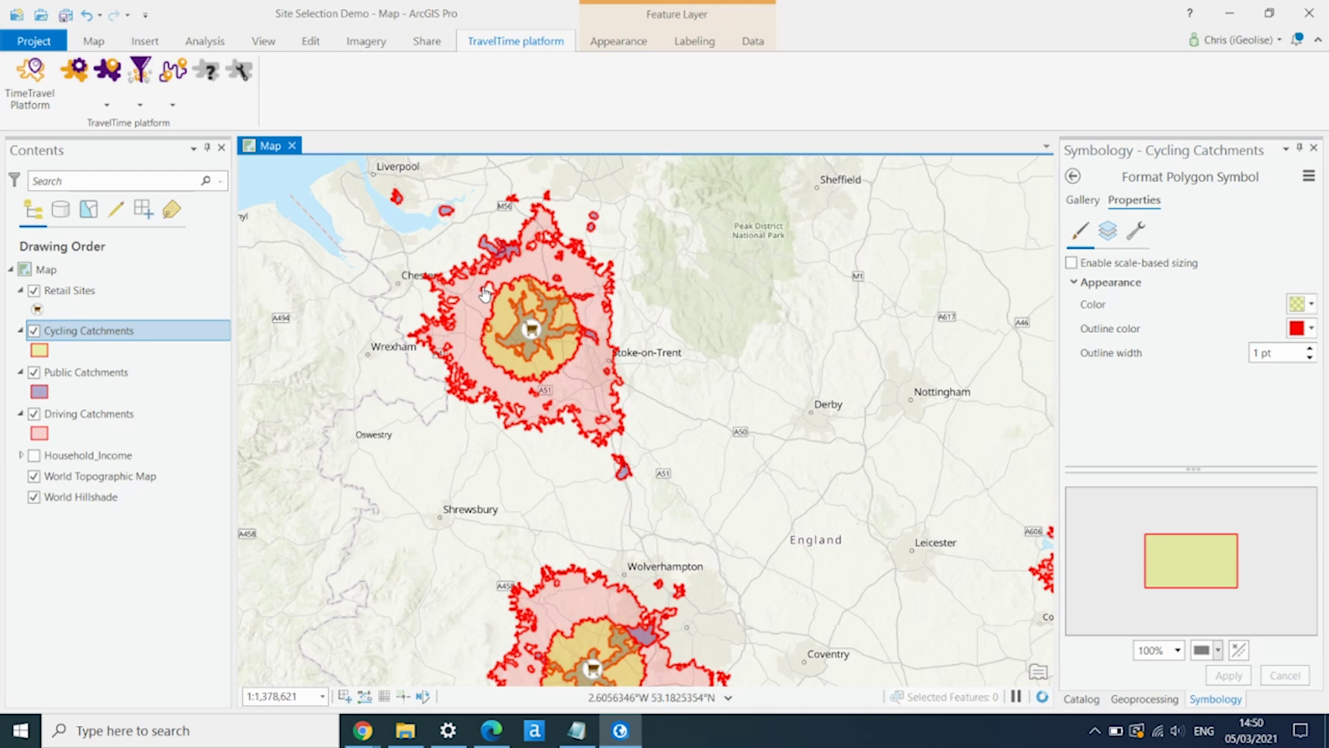
{"action": "scroll", "coordinate": [526, 329], "scroll_direction": "down", "scroll_amount": 3}
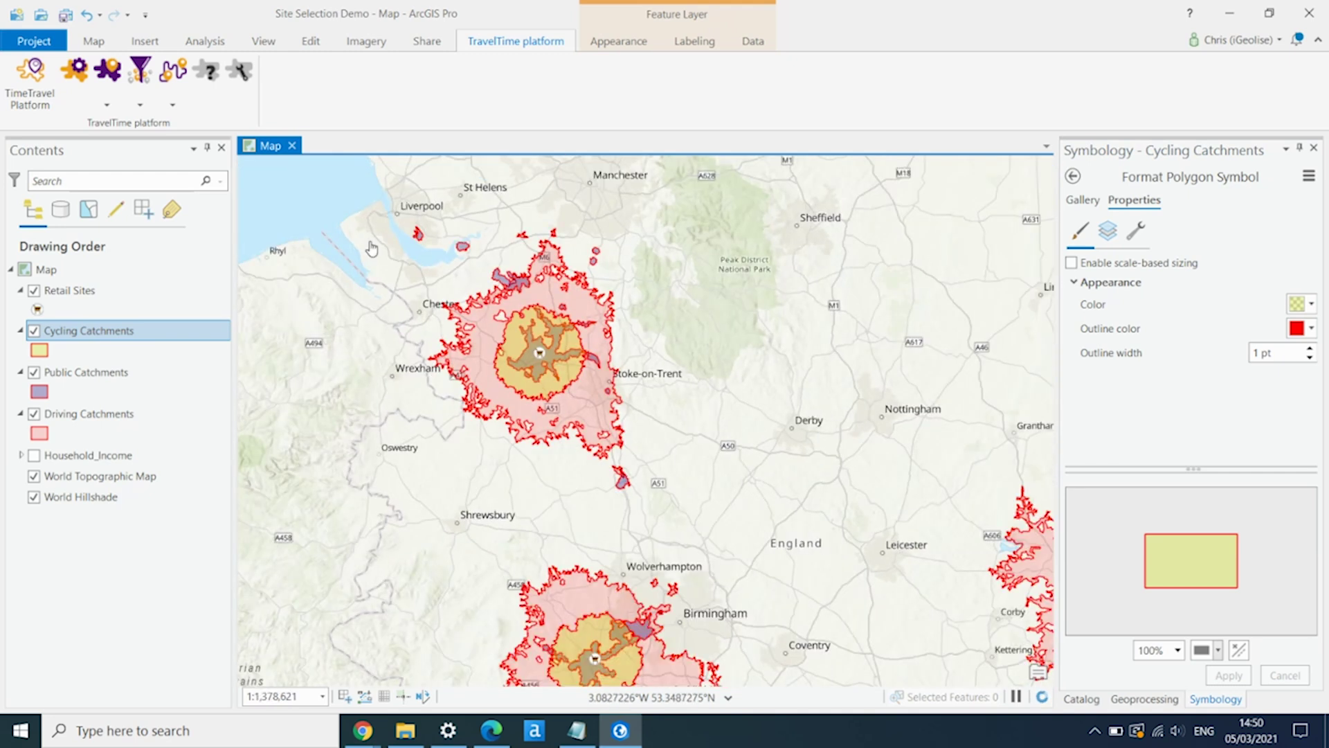
{"action": "left_click", "coordinate": [33, 372]}
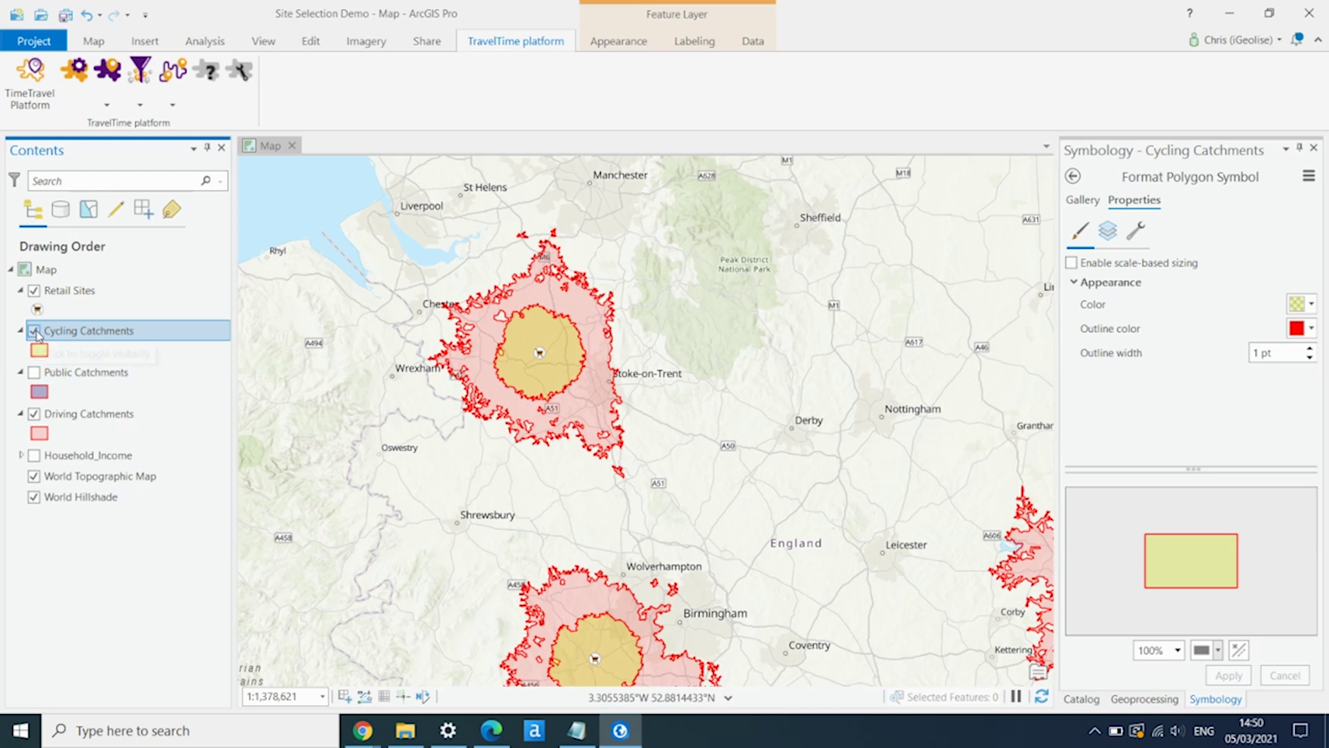
{"action": "left_click", "coordinate": [35, 332]}
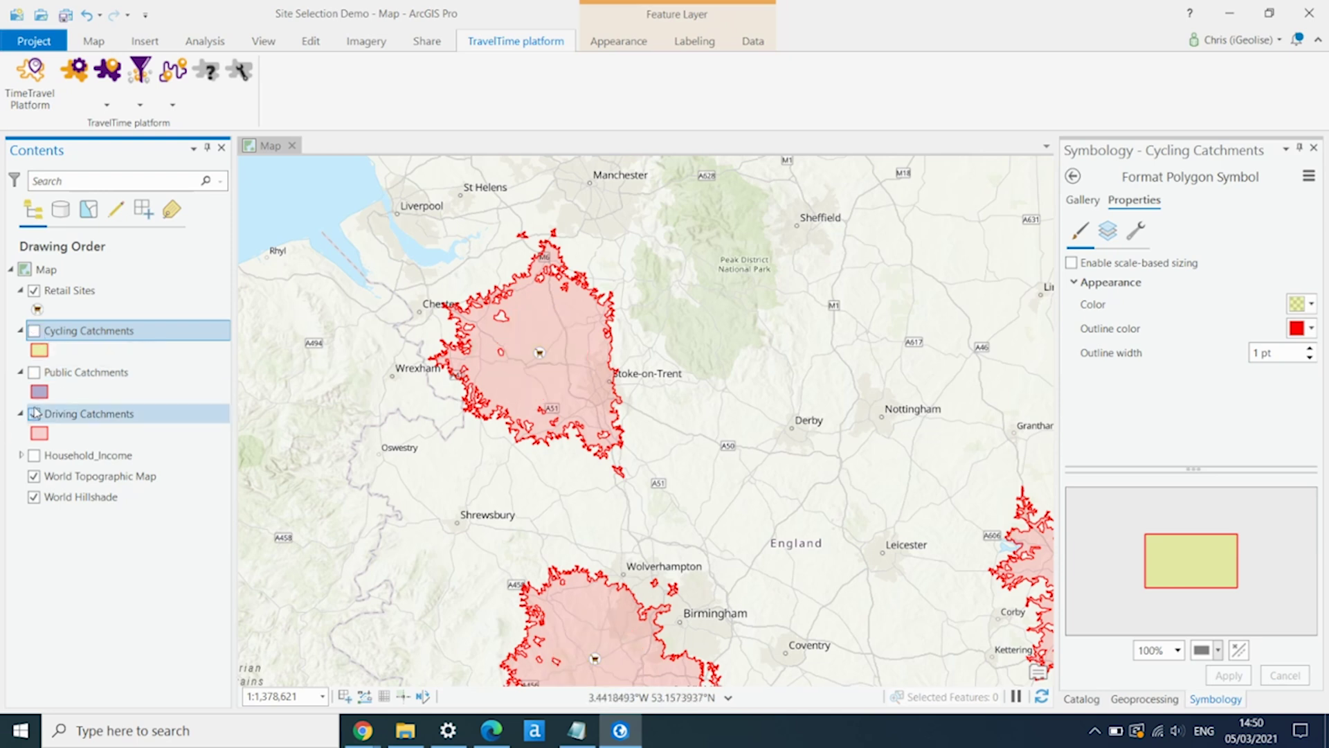
{"action": "left_click", "coordinate": [34, 373]}
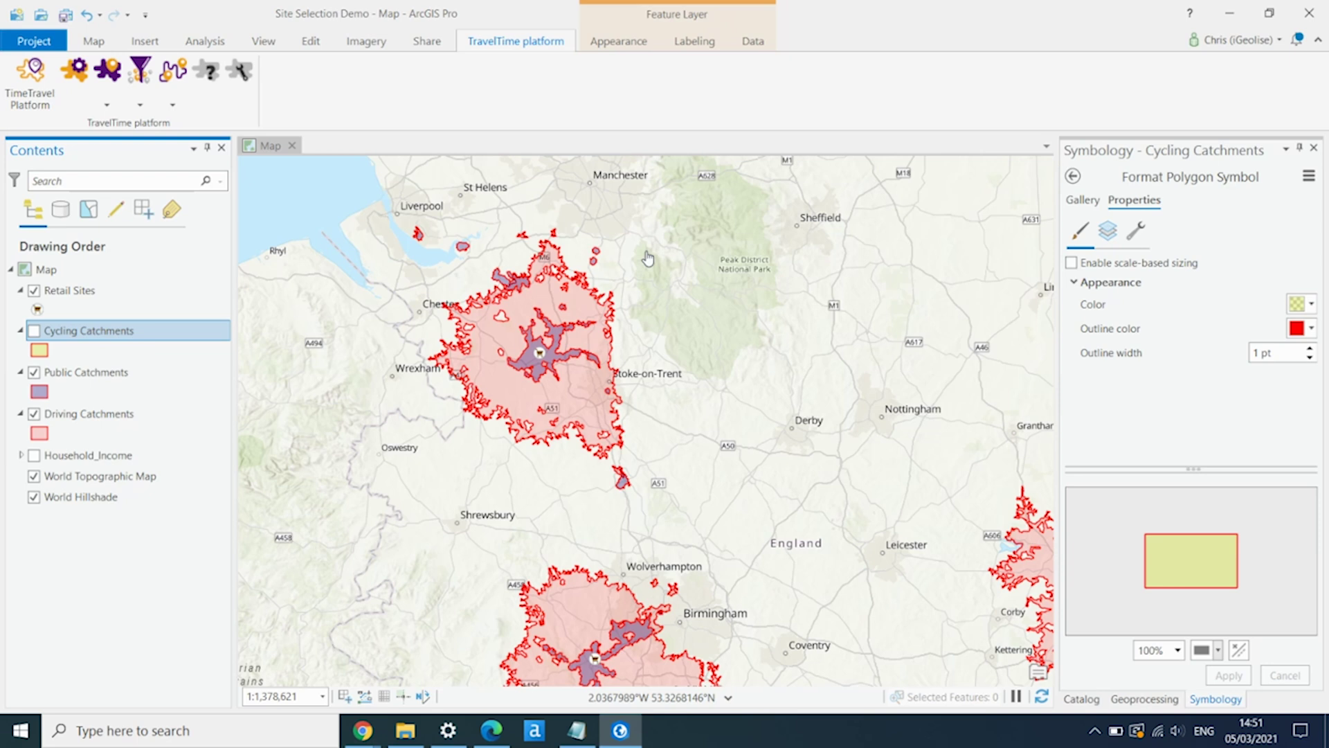
{"action": "left_click", "coordinate": [35, 331]}
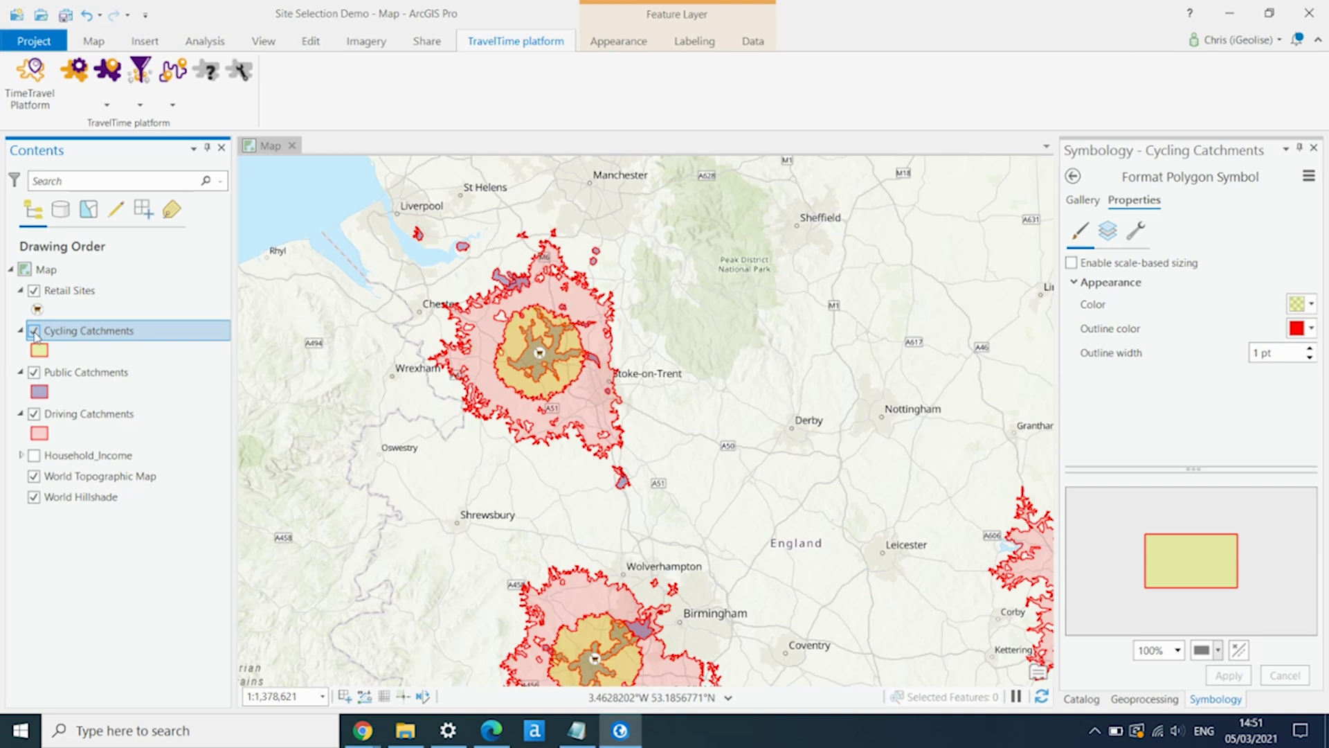
Hide Cycling and Public Catchments and turn on the Household_Income layer
{"action": "left_click", "coordinate": [33, 331]}
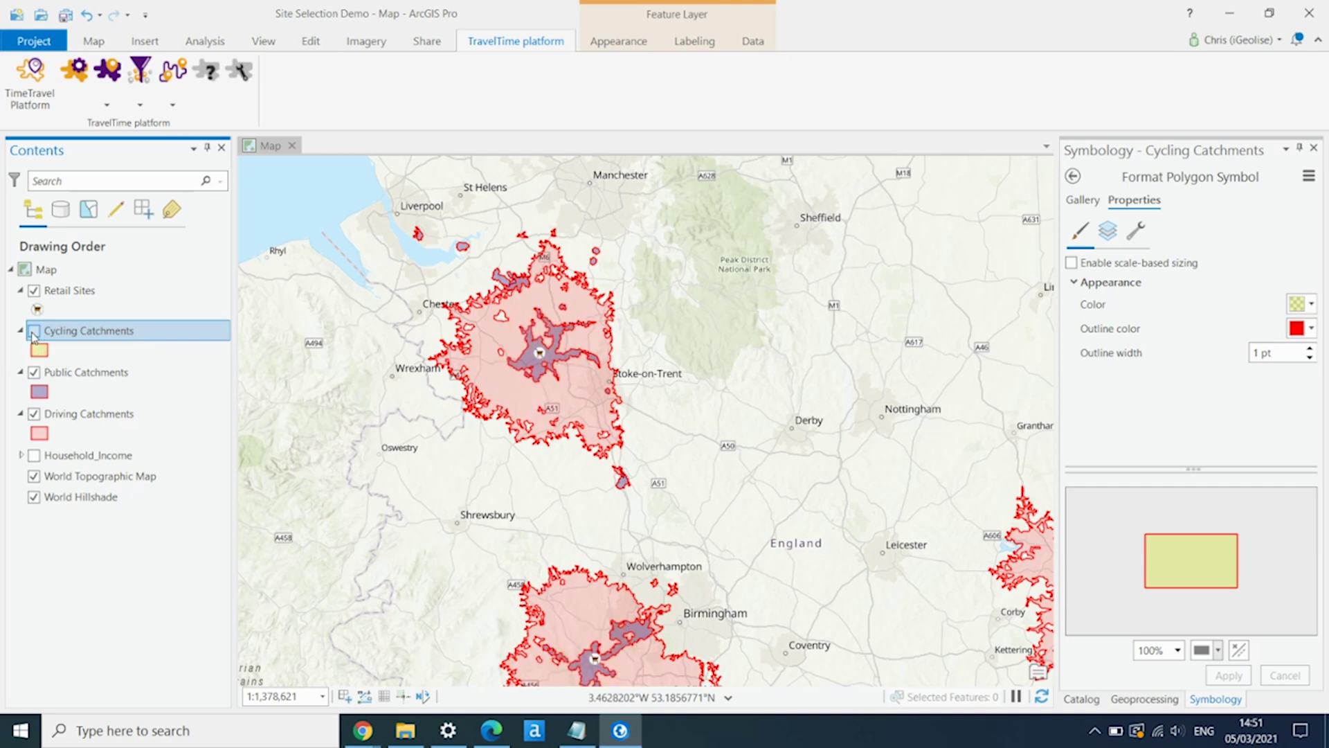
{"action": "left_click", "coordinate": [33, 371]}
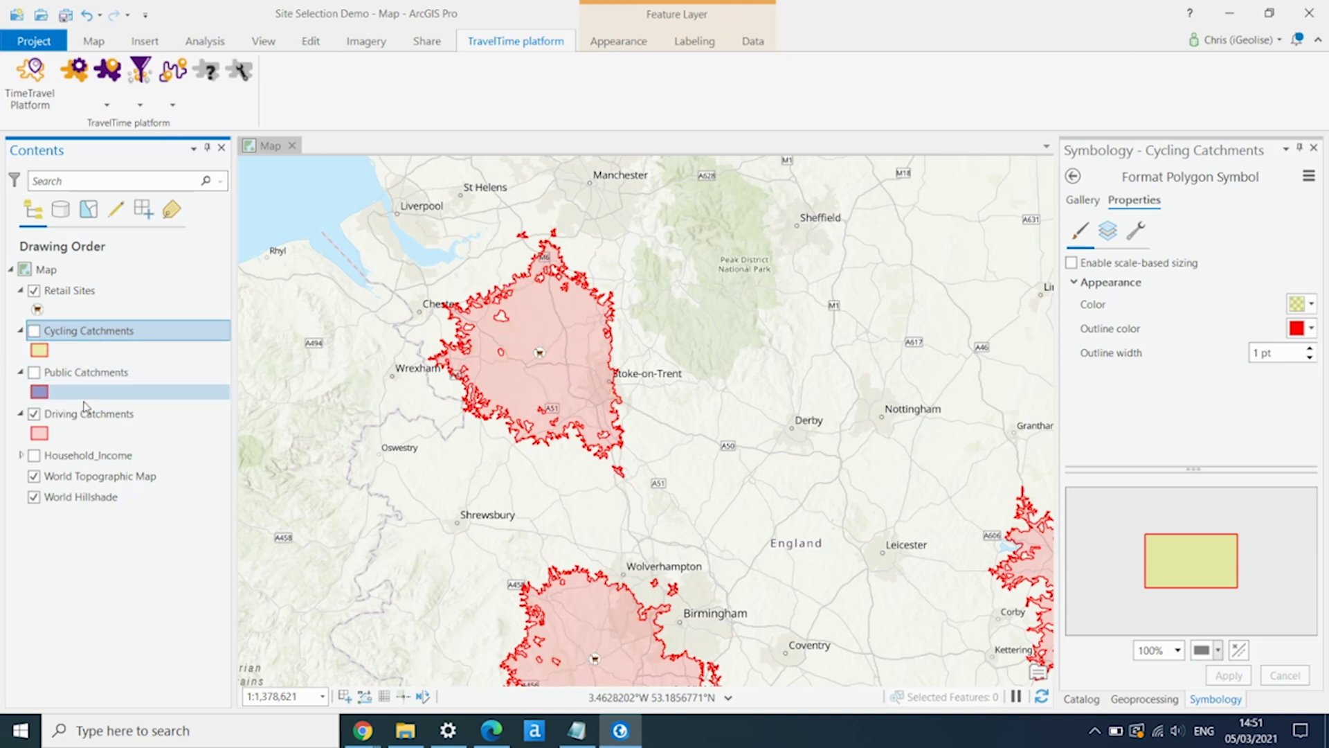
{"action": "left_click", "coordinate": [34, 456]}
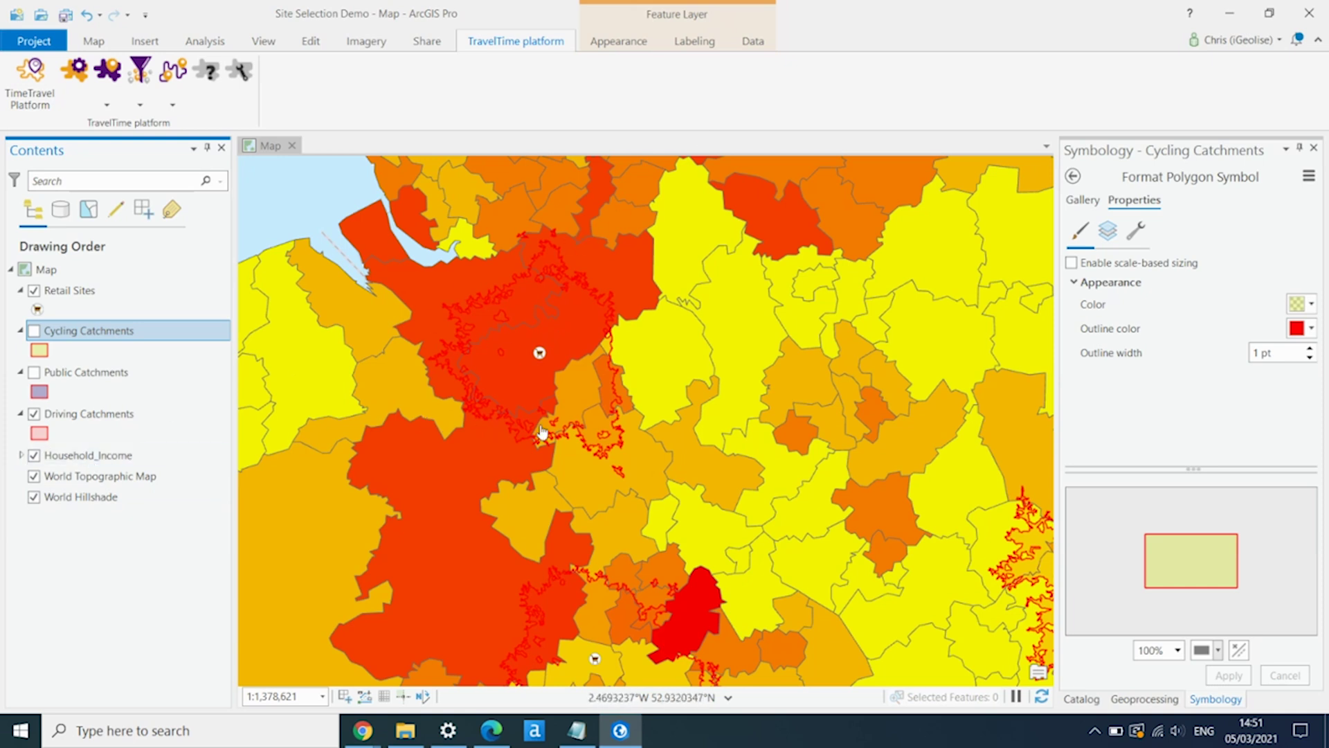
Show the Household_Income shading under Driving Catchments and return to the Geoprocessing pane
{"action": "left_click", "coordinate": [526, 304]}
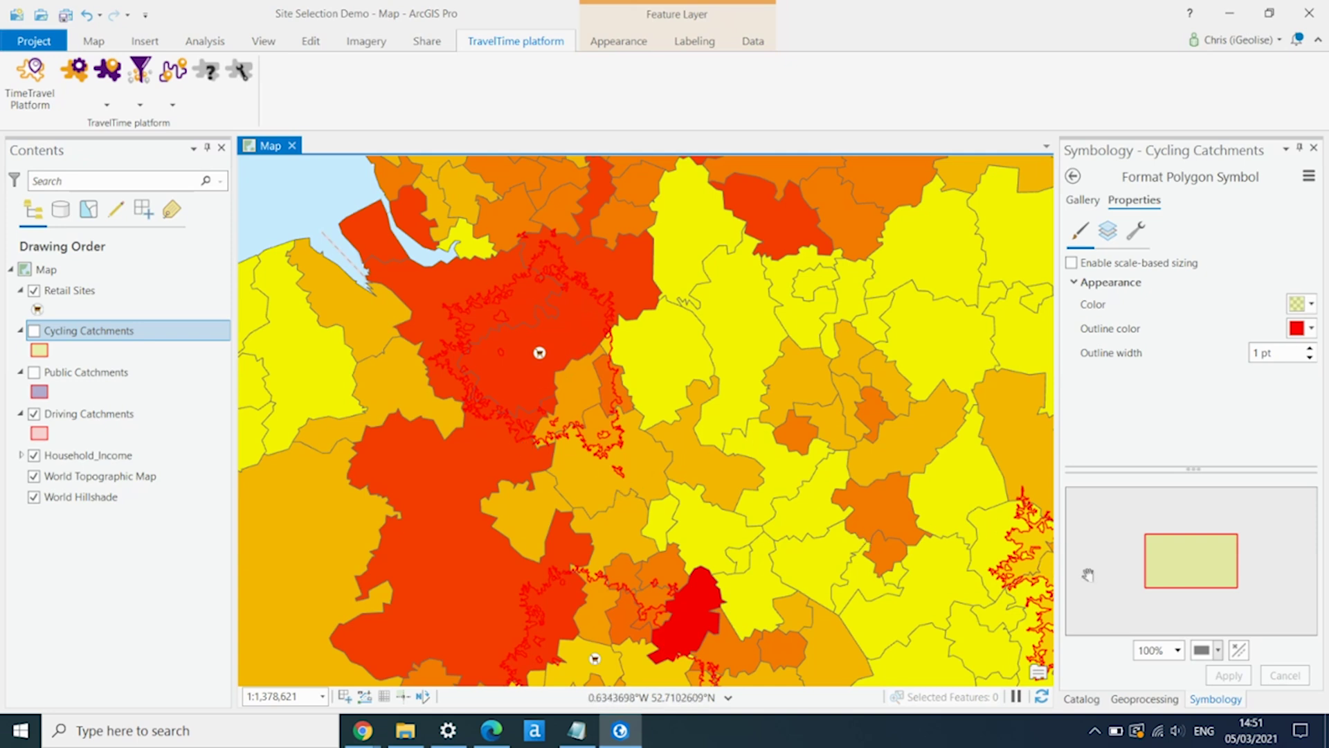
{"action": "left_click", "coordinate": [1122, 700]}
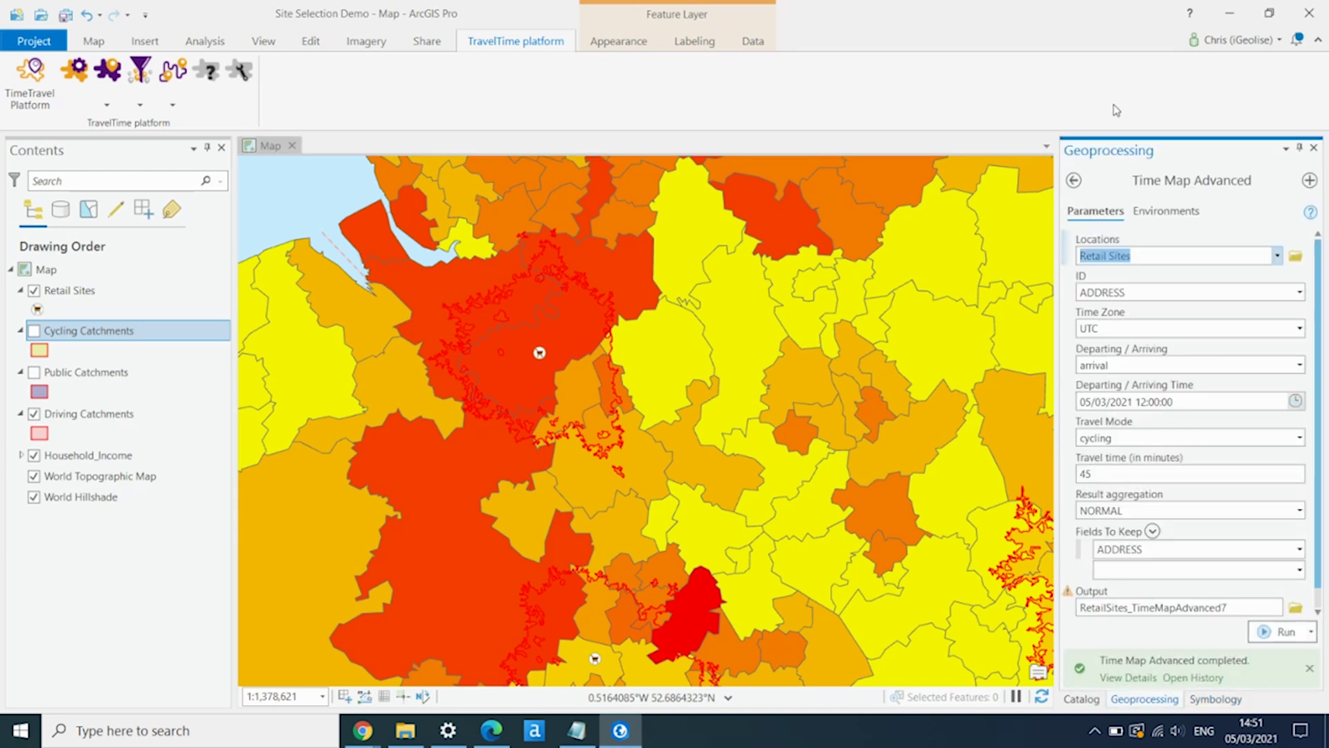
Run Intersect on Household_Income and Driving Catchments, producing Household_Income_Intersect2
{"action": "left_click", "coordinate": [1073, 181]}
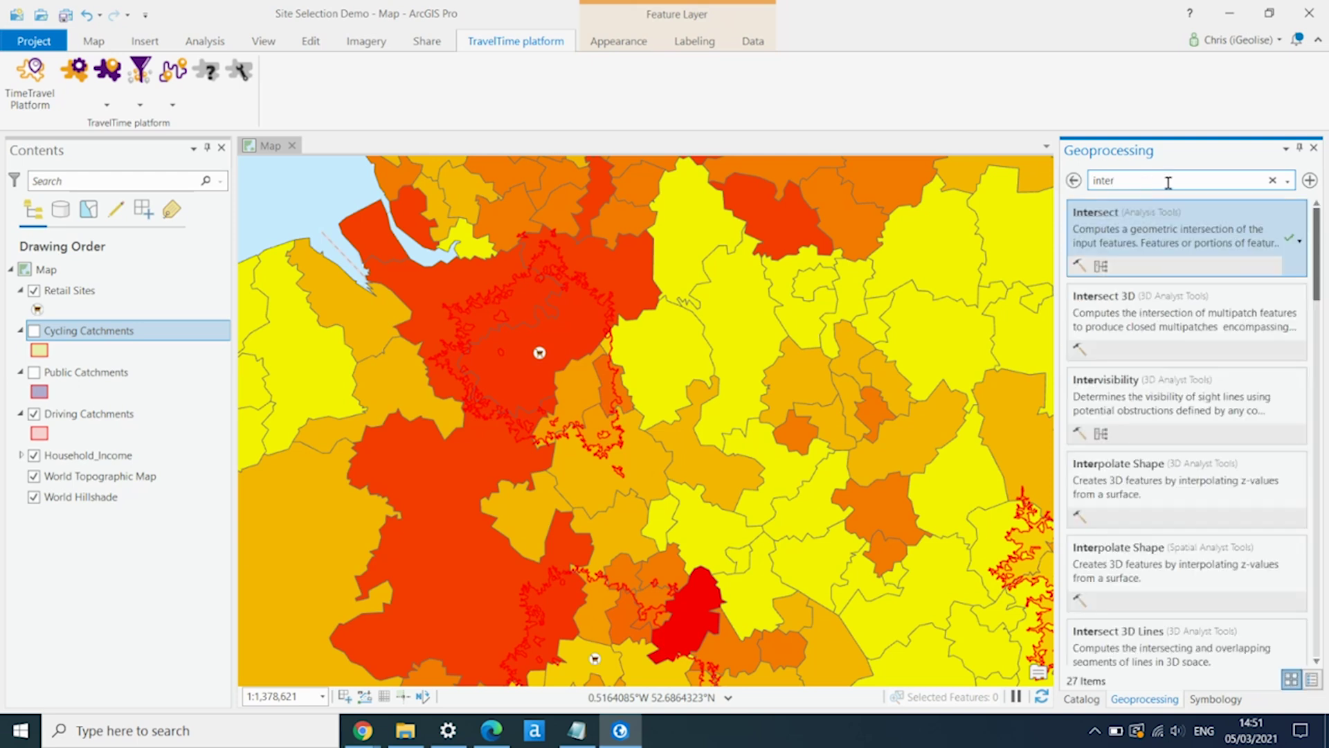
{"action": "left_click", "coordinate": [1154, 232]}
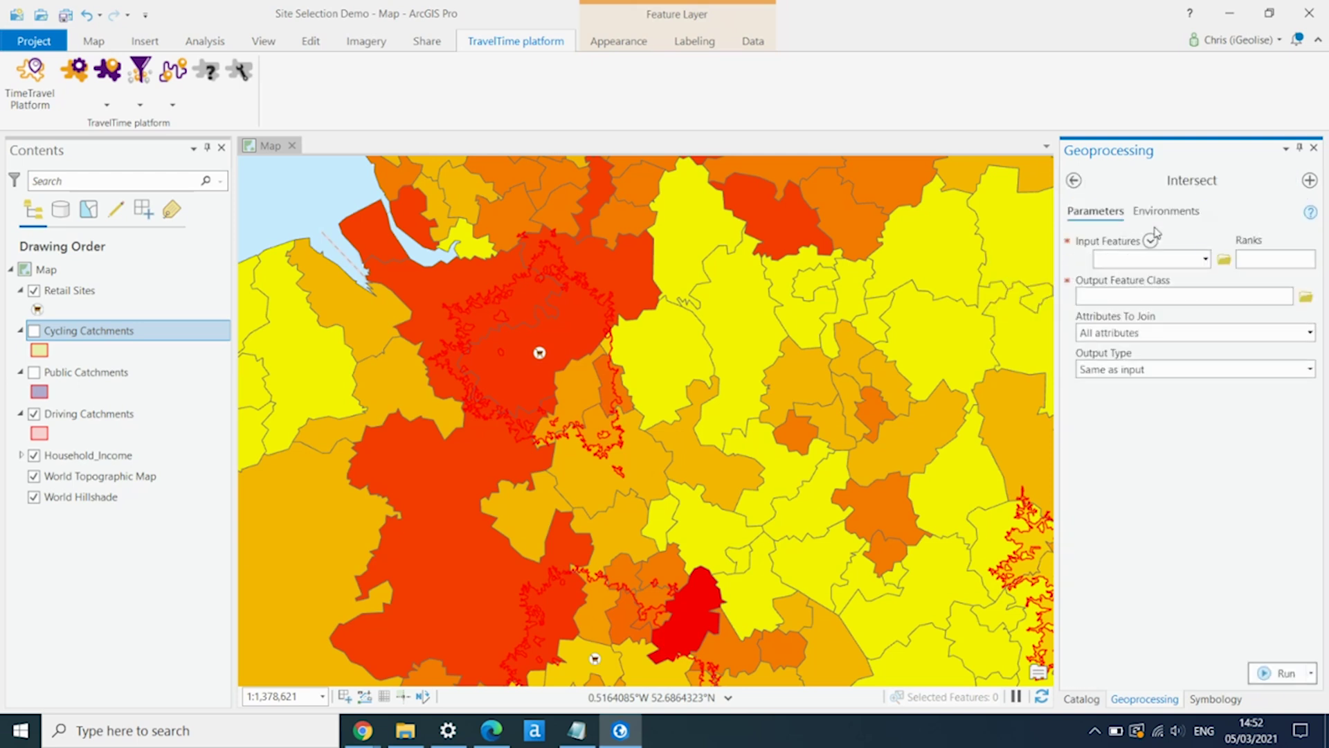
{"action": "left_click", "coordinate": [1205, 260]}
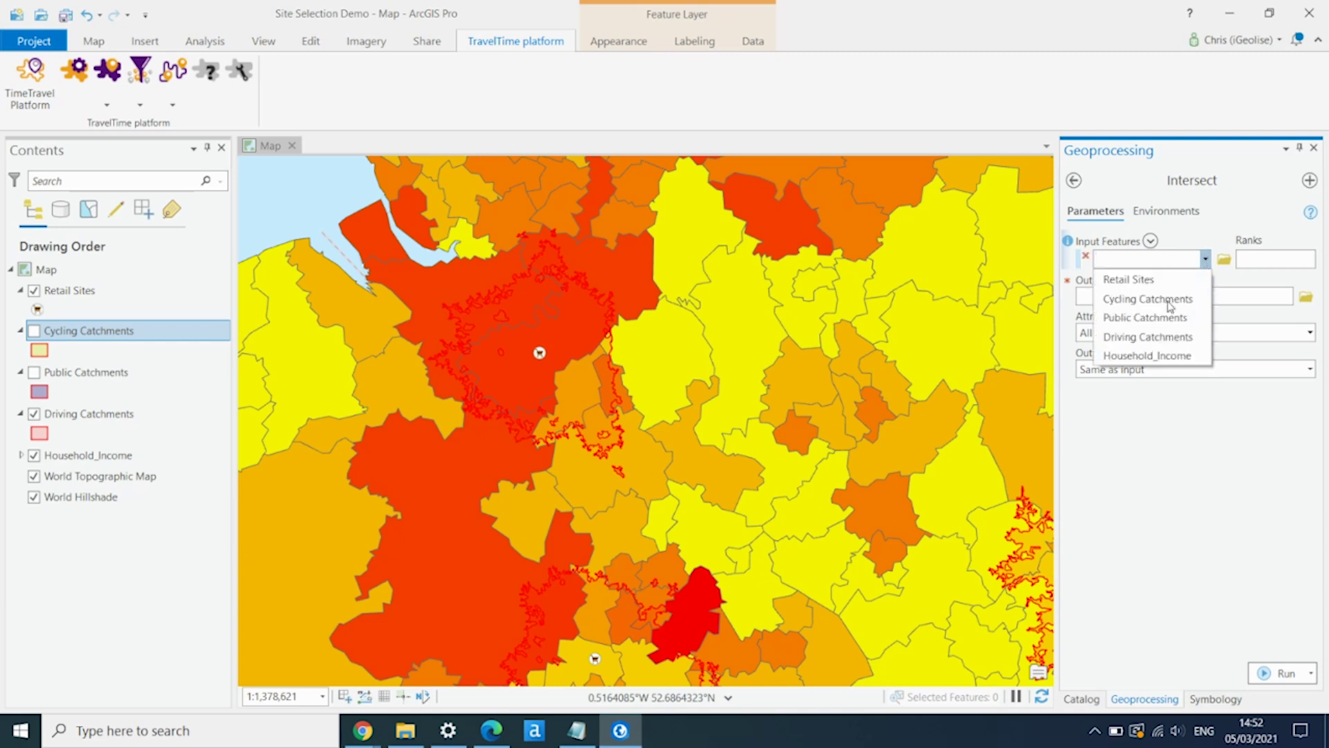
{"action": "left_click", "coordinate": [1146, 355]}
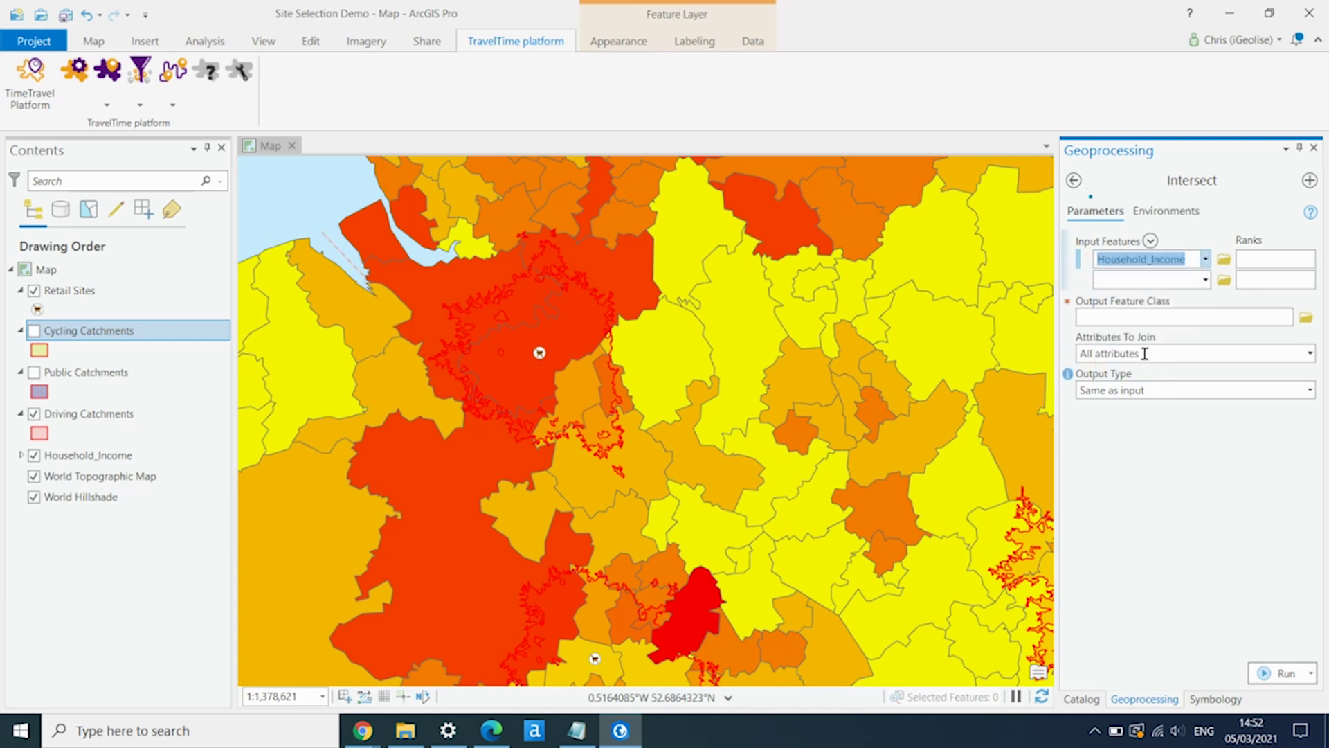
{"action": "left_click", "coordinate": [1207, 280]}
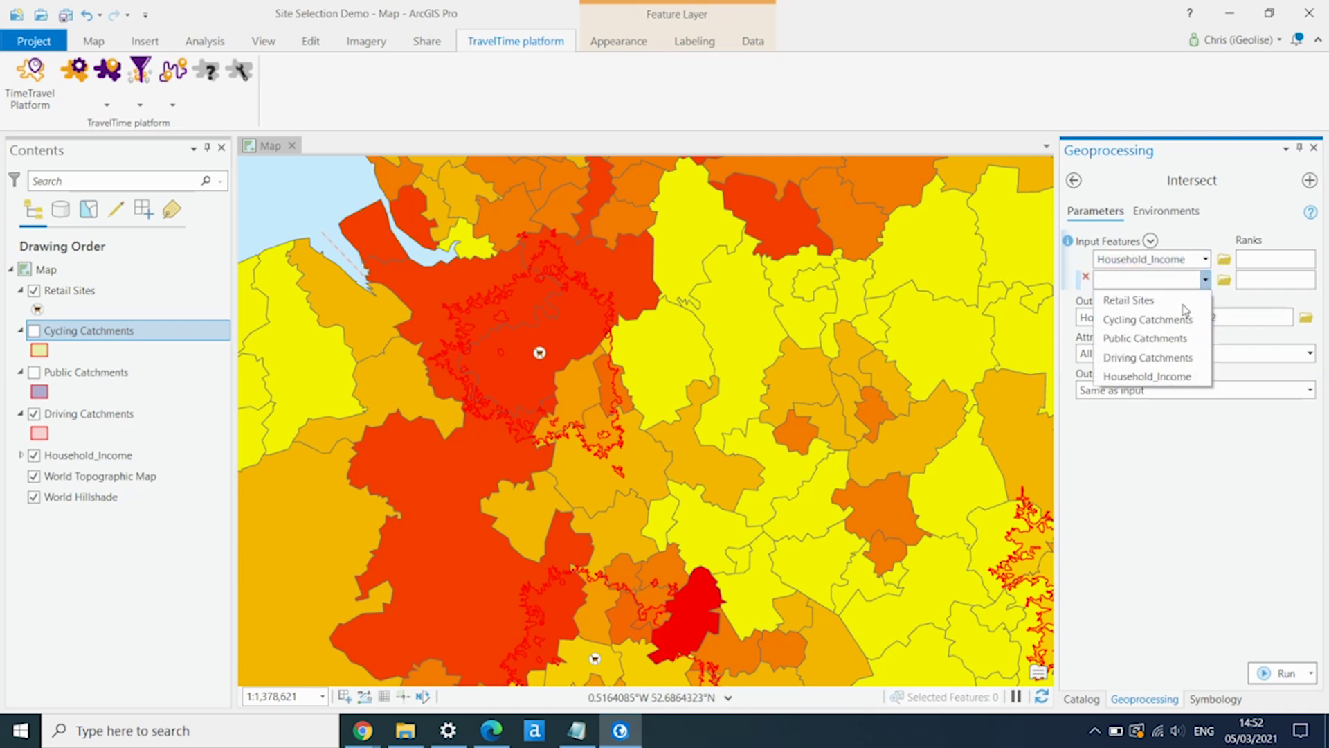
{"action": "left_click", "coordinate": [1141, 359]}
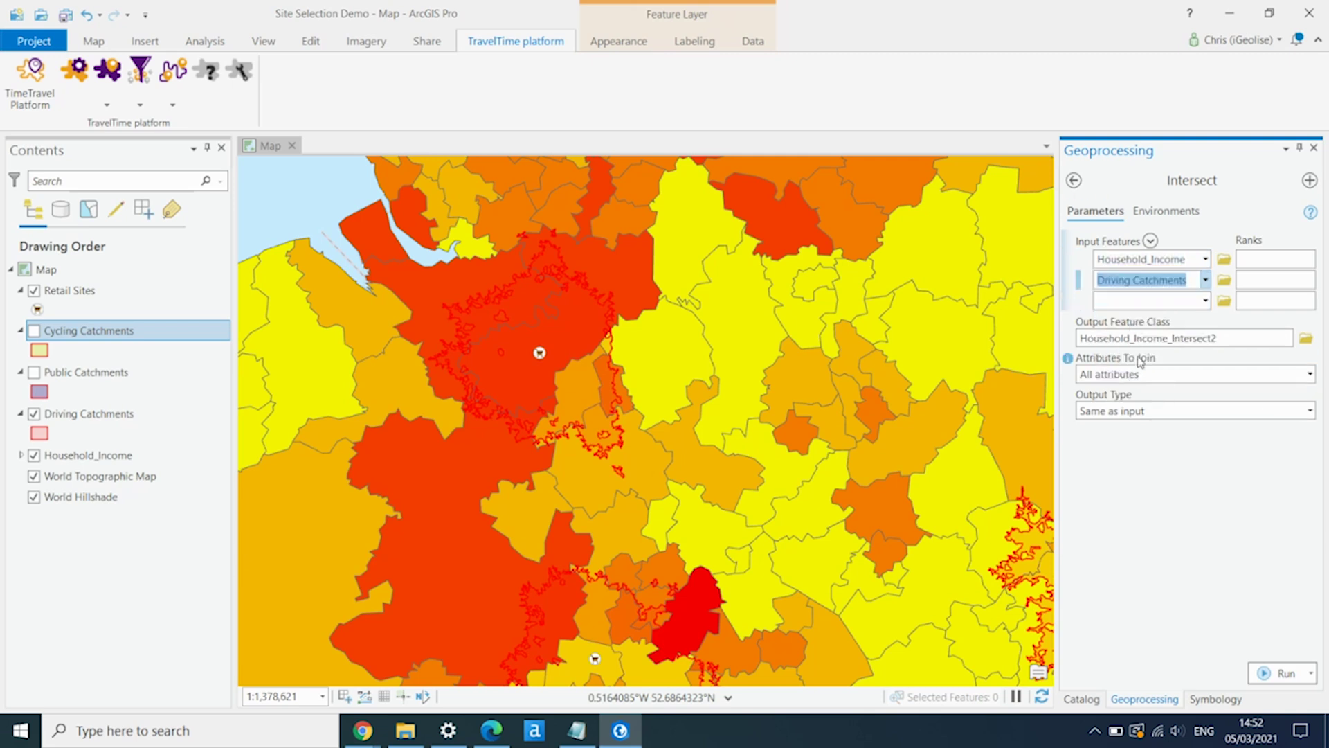
{"action": "left_click", "coordinate": [1283, 675]}
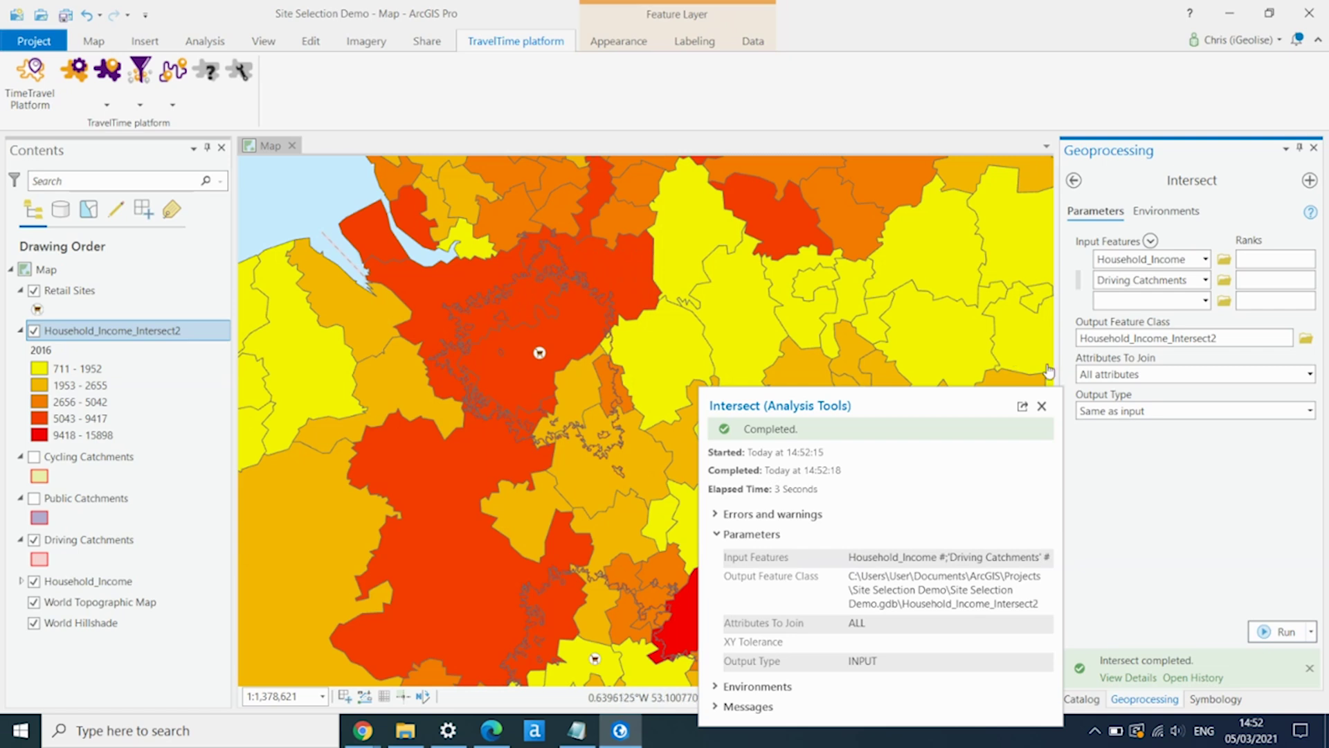
{"action": "left_click", "coordinate": [1042, 407]}
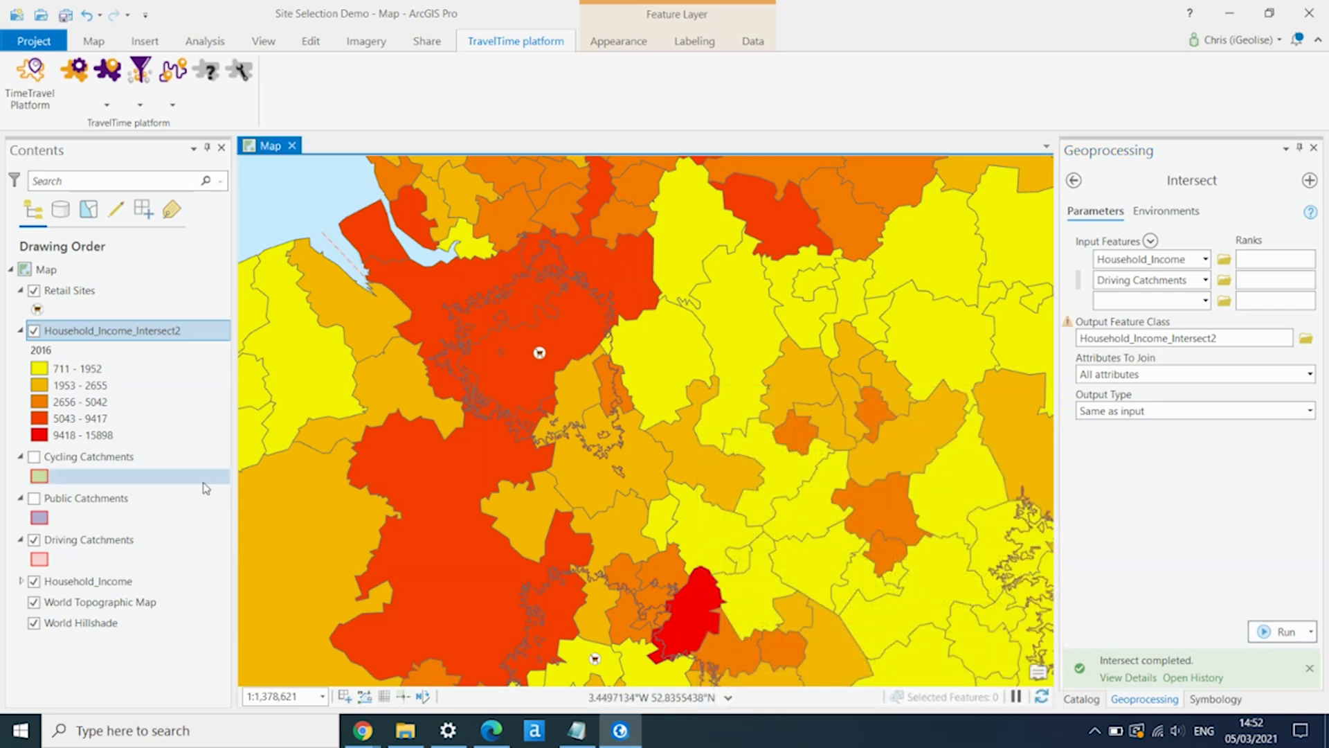
Hide Household_Income and zoom around to check income shading inside the driving catchments
{"action": "left_click", "coordinate": [33, 581]}
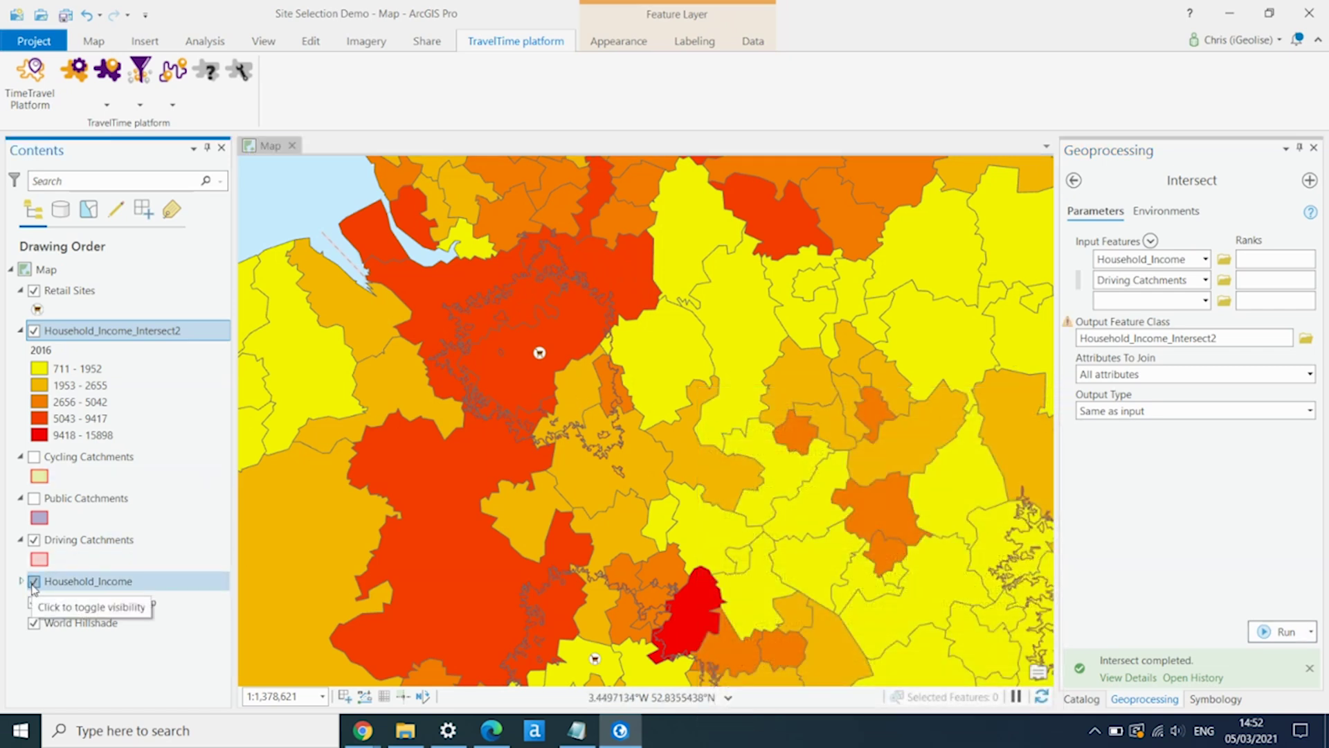
{"action": "left_click", "coordinate": [487, 386]}
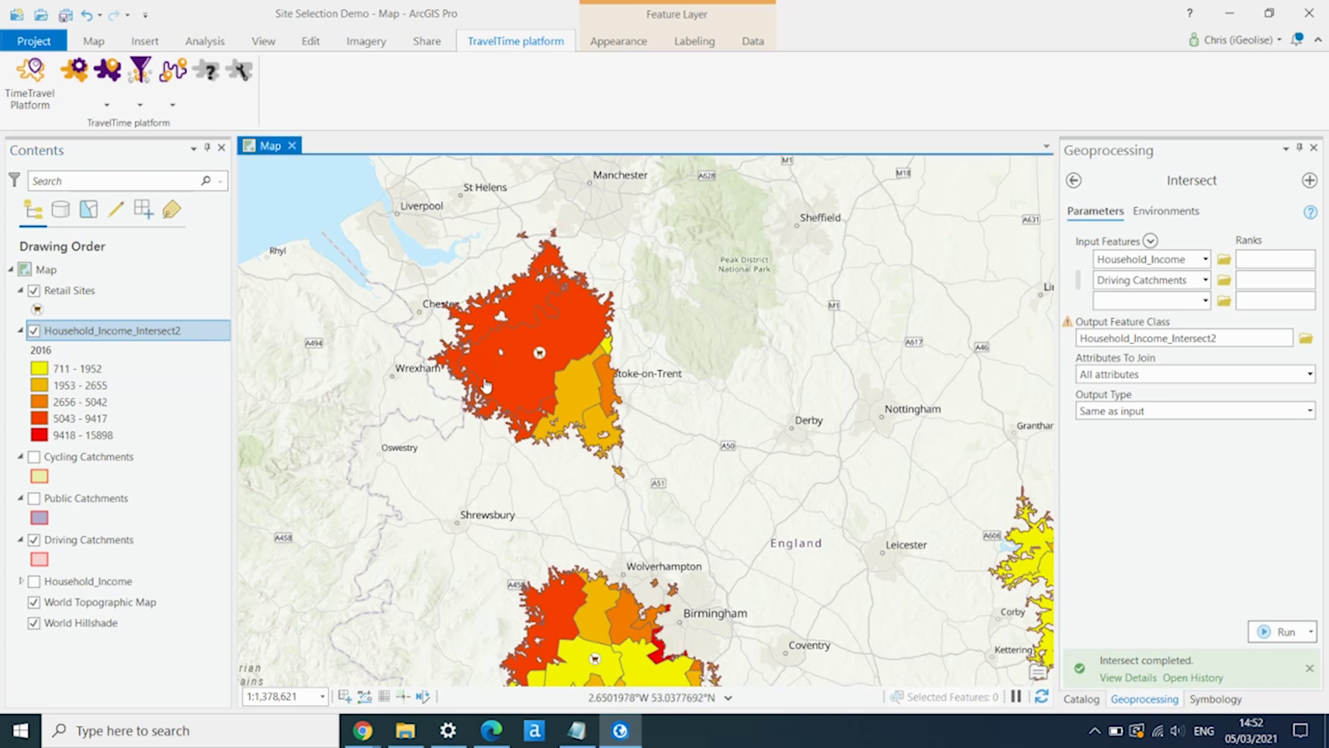
{"action": "scroll", "coordinate": [486, 386], "scroll_direction": "up", "scroll_amount": 2}
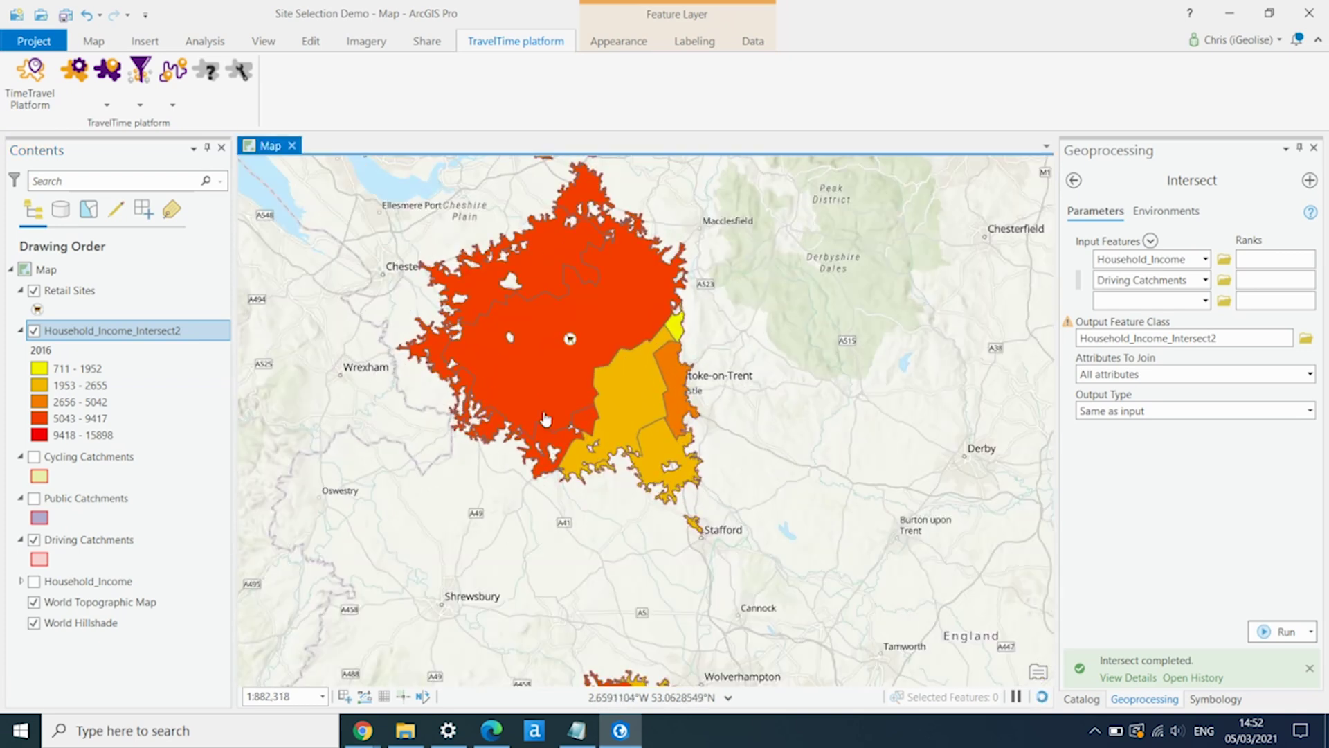
{"action": "scroll", "coordinate": [746, 492], "scroll_direction": "down", "scroll_amount": 5}
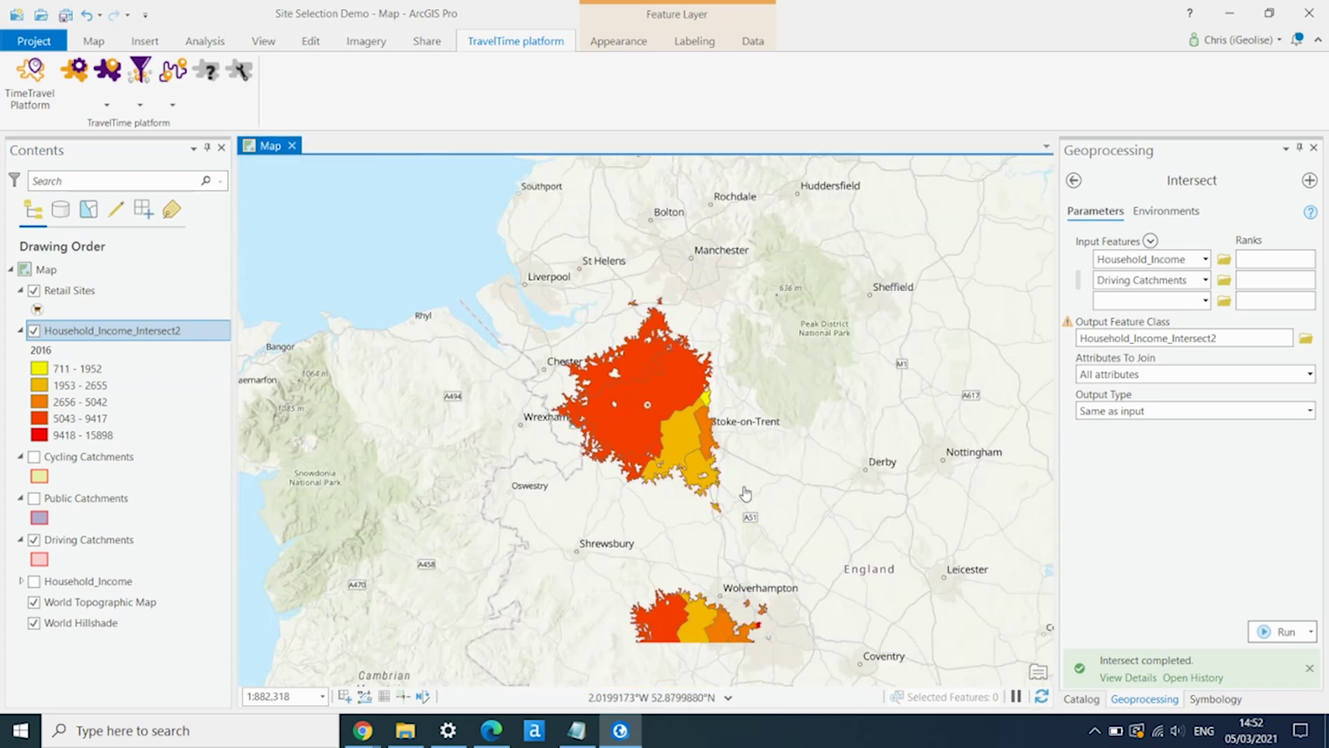
{"action": "scroll", "coordinate": [746, 493], "scroll_direction": "up", "scroll_amount": 5}
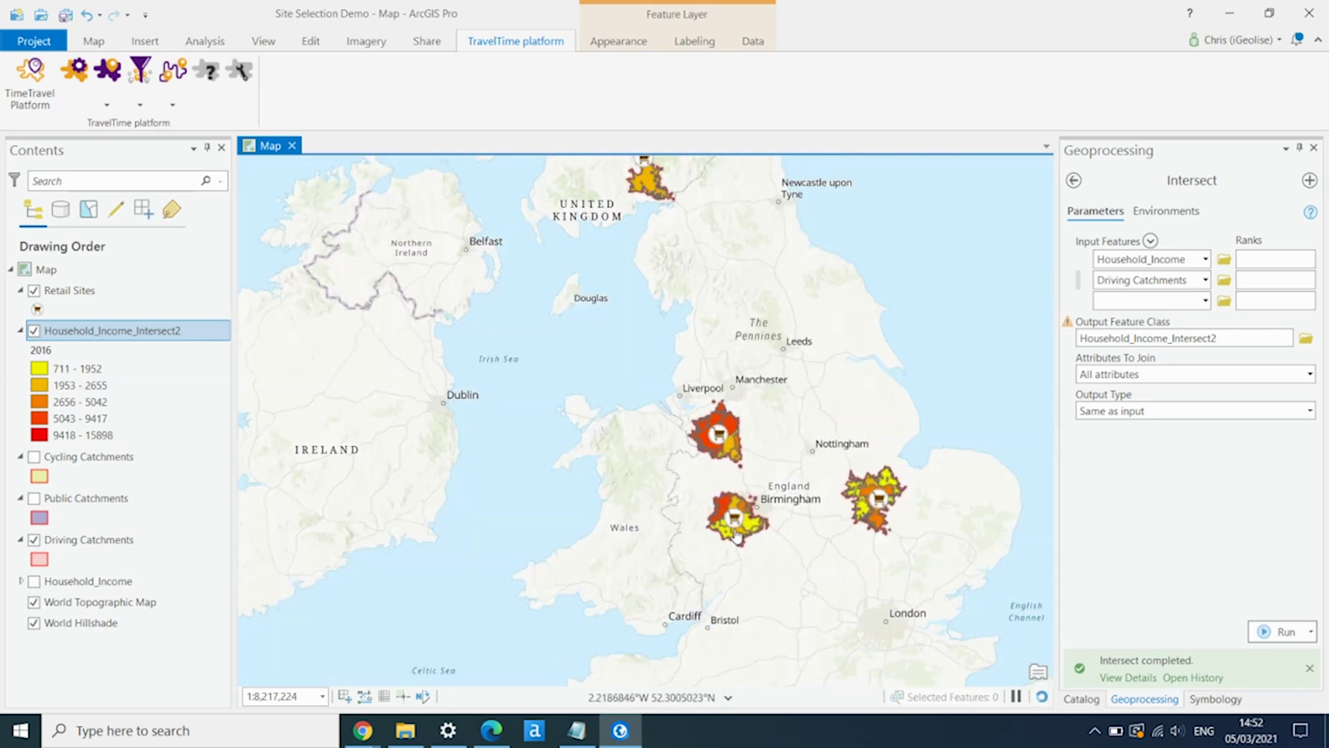